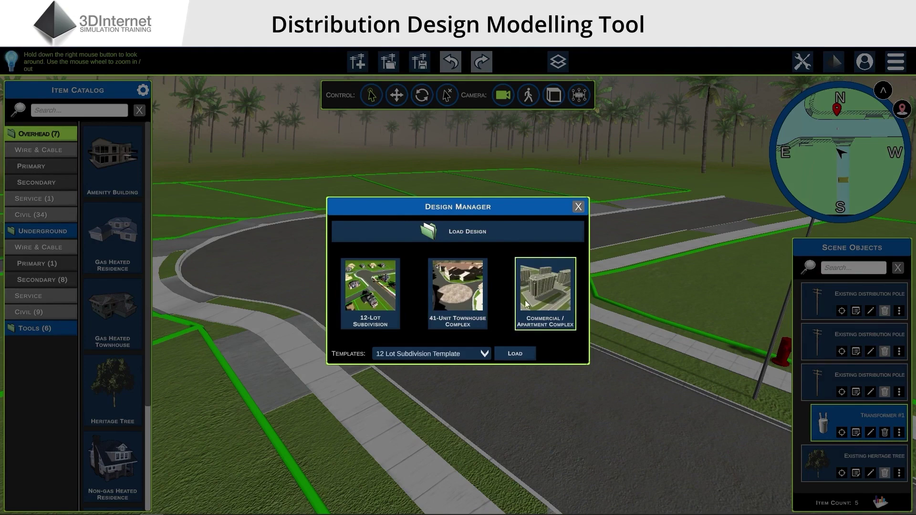
Load the 12 Lot template, then start a new Commercial / Apartment Complex design without saving
{"action": "left_click", "coordinate": [515, 354]}
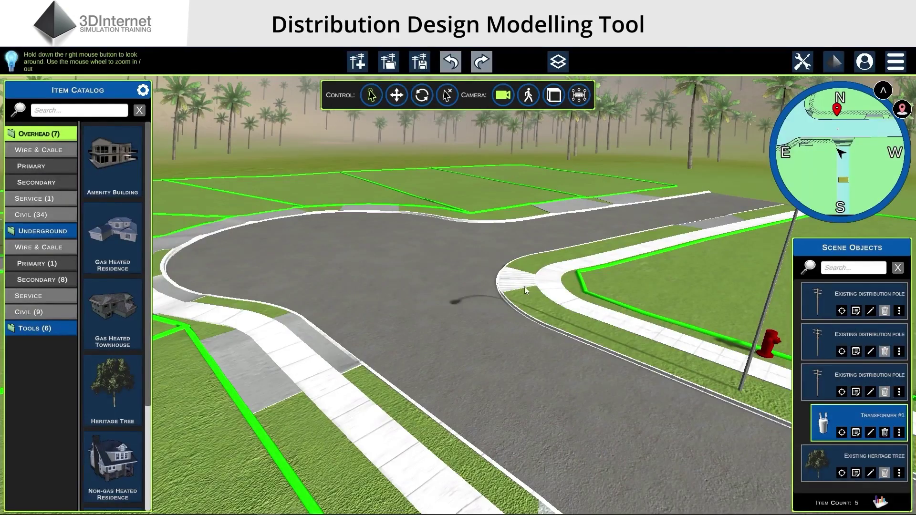
{"action": "scroll", "coordinate": [525, 288], "scroll_direction": "up", "scroll_amount": 3}
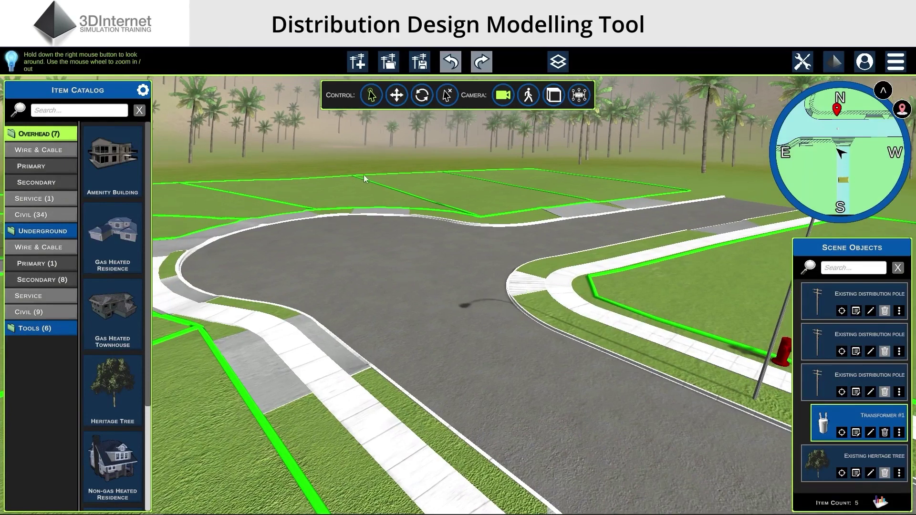
{"action": "left_click", "coordinate": [360, 67]}
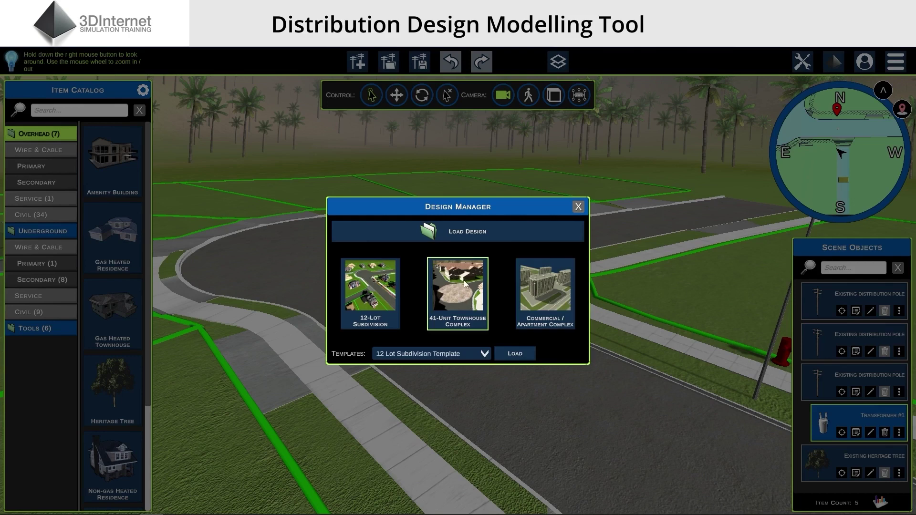
{"action": "left_click", "coordinate": [545, 294]}
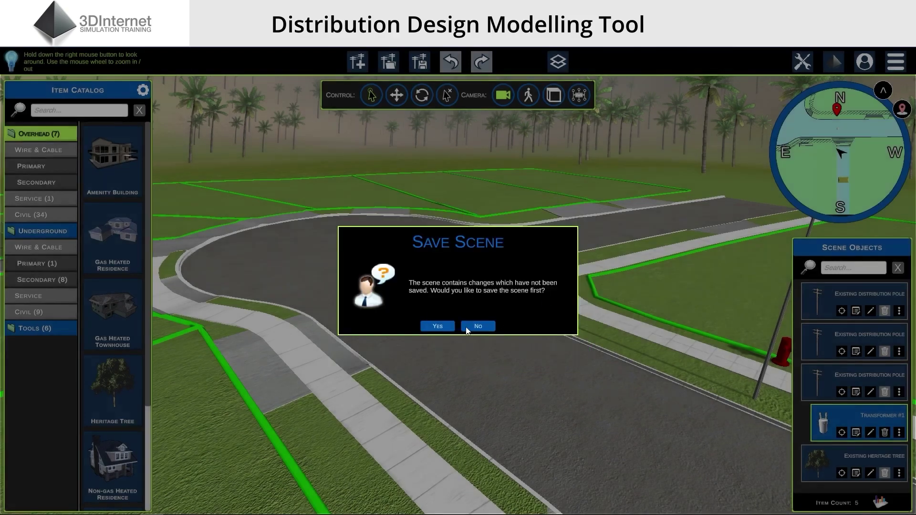
{"action": "left_click", "coordinate": [473, 327]}
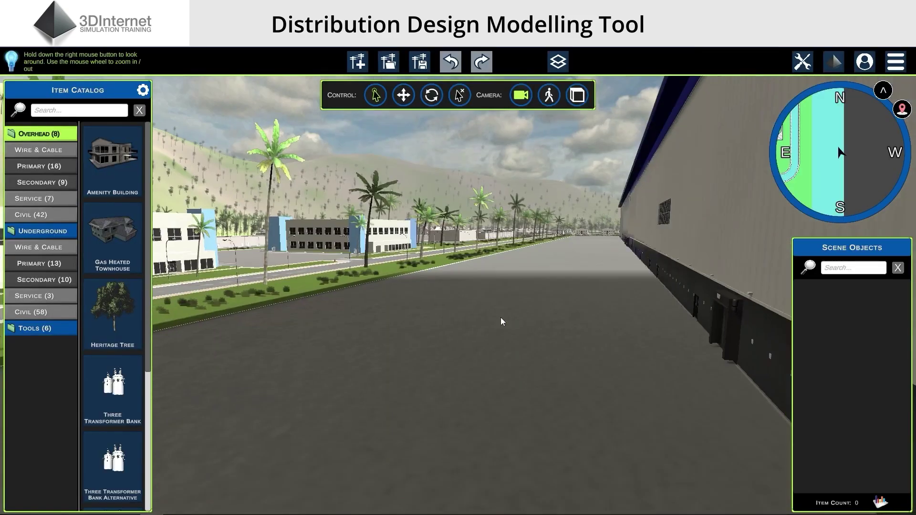
Start a new design from the 41 Unit Townhouse Template, discarding the unsaved scene
{"action": "right_click_drag", "start_coordinate": [501, 317], "coordinate": [488, 377]}
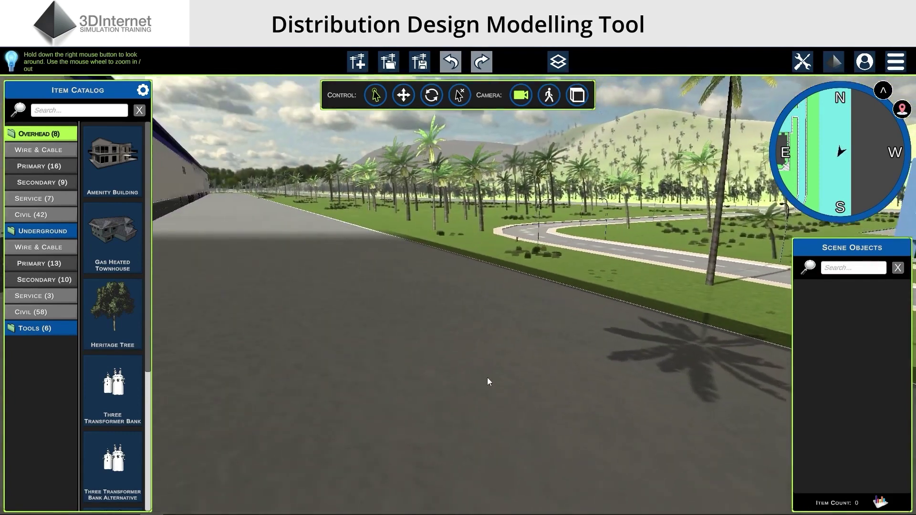
{"action": "left_click", "coordinate": [362, 67]}
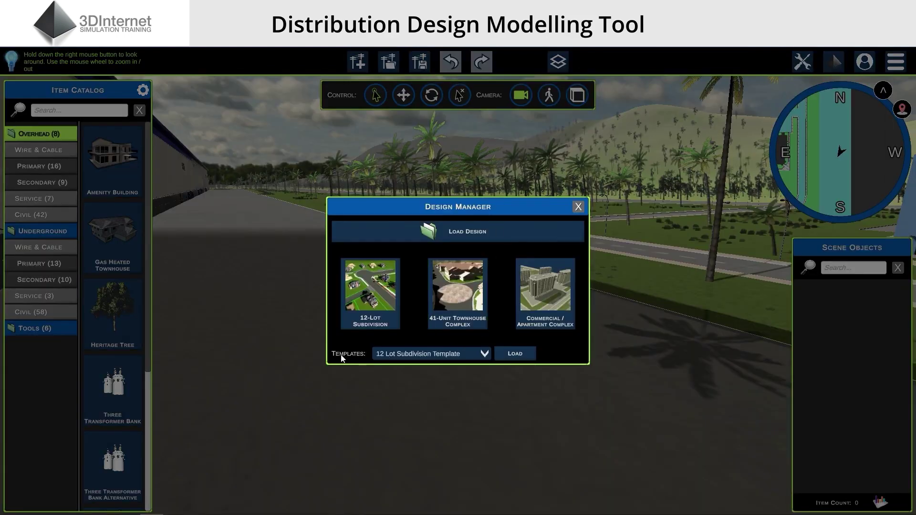
{"action": "left_click", "coordinate": [480, 354]}
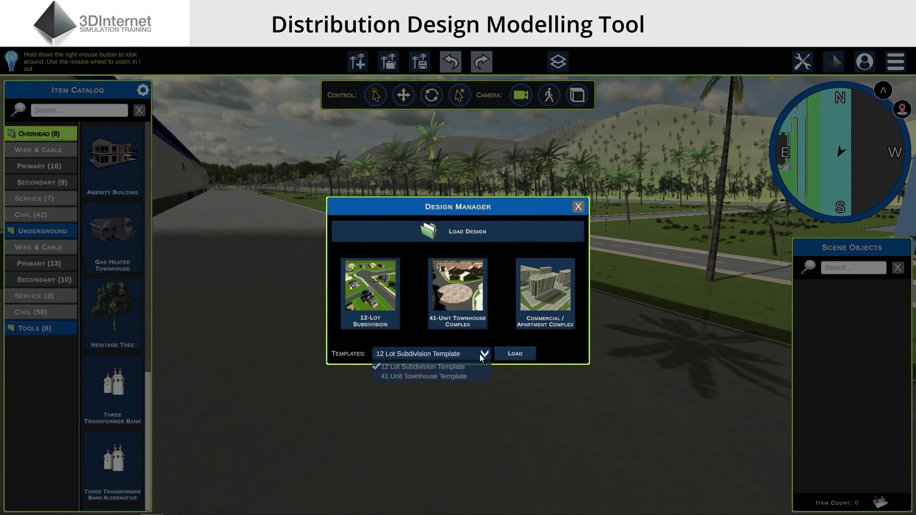
{"action": "left_click", "coordinate": [428, 376]}
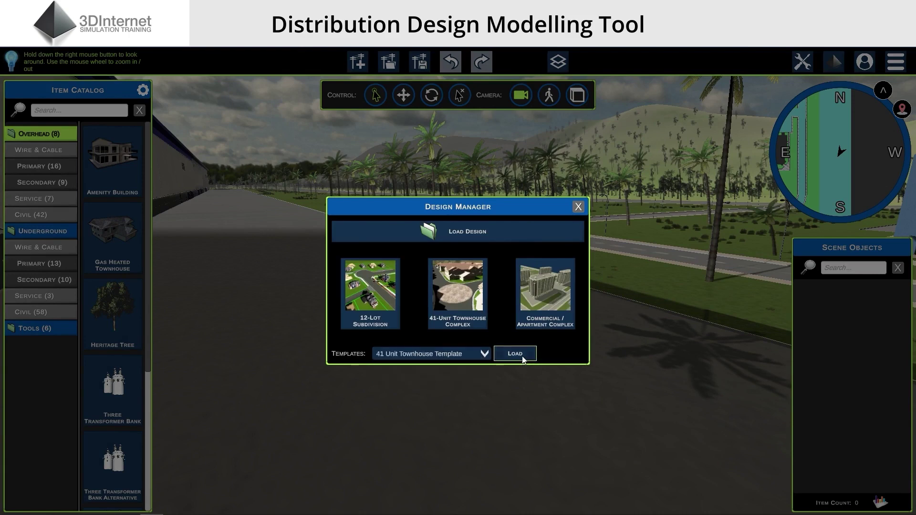
{"action": "left_click", "coordinate": [522, 357]}
{"action": "left_click", "coordinate": [480, 326]}
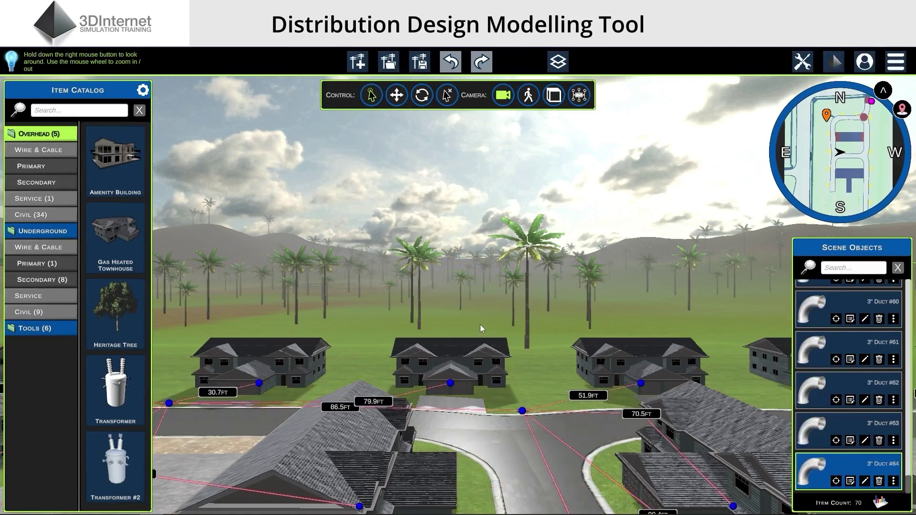
Inspect a 3" duct run's information in the townhouse scene, then bring up the load-design file browser
{"action": "scroll", "coordinate": [348, 257], "scroll_direction": "up", "scroll_amount": 5}
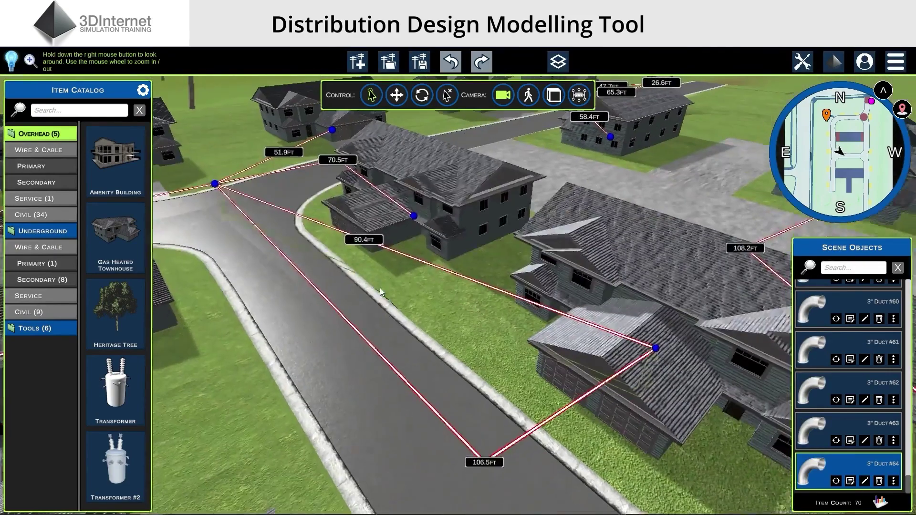
{"action": "scroll", "coordinate": [380, 288], "scroll_direction": "down", "scroll_amount": 5}
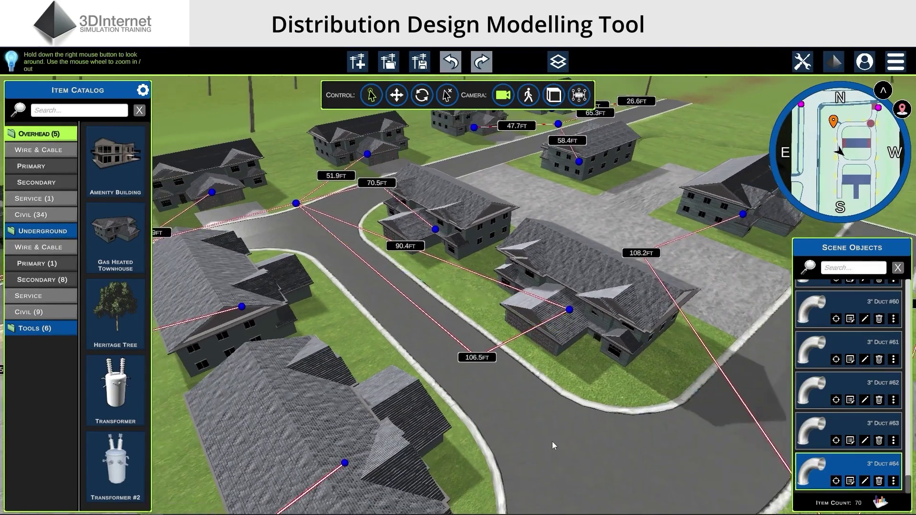
{"action": "scroll", "coordinate": [525, 440], "scroll_direction": "down", "scroll_amount": 5}
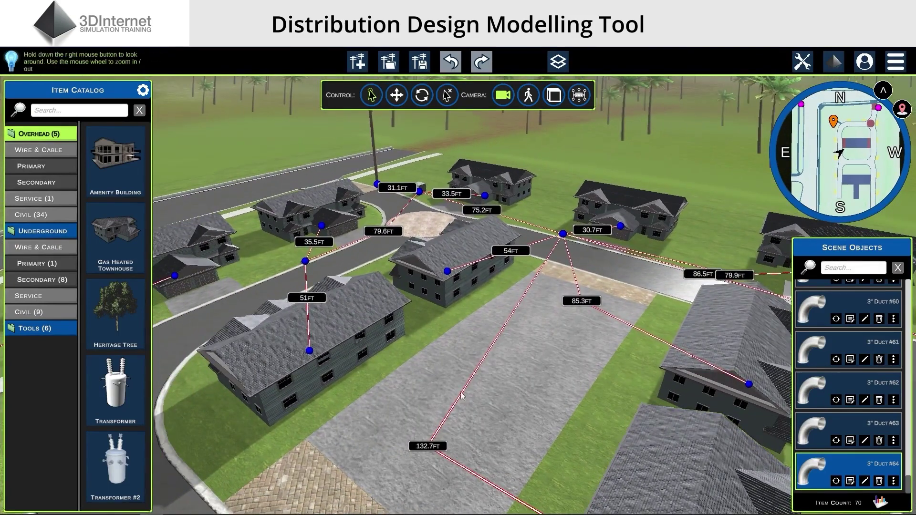
{"action": "left_click", "coordinate": [462, 396]}
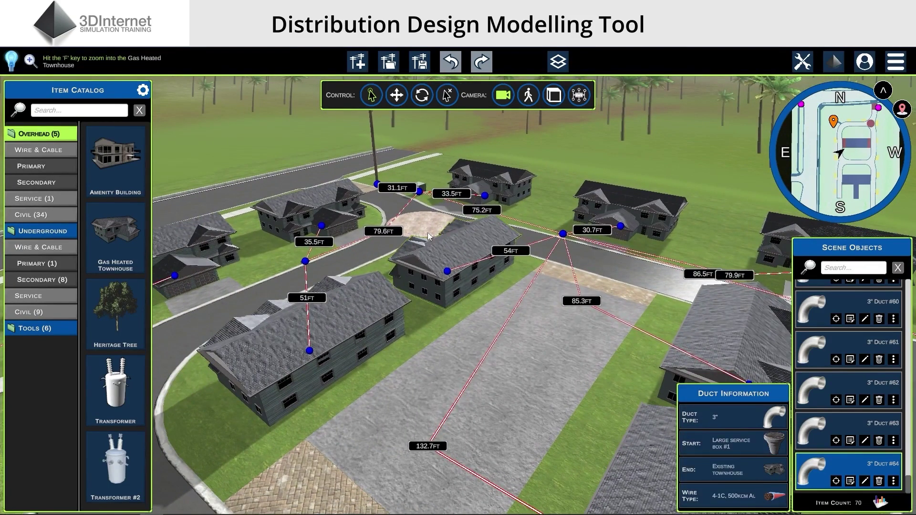
{"action": "left_click", "coordinate": [388, 61]}
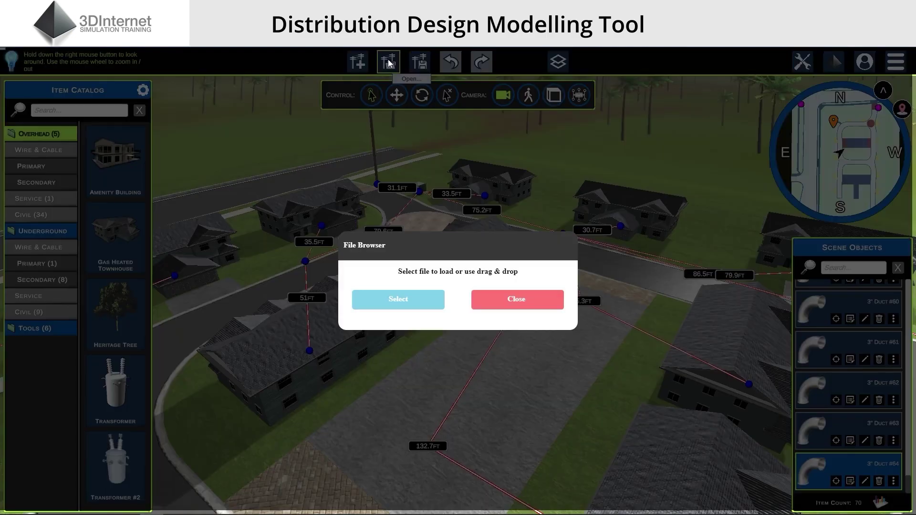
Abandon loading a design file, then save the scene as Saved.ddm
{"action": "left_click", "coordinate": [420, 306]}
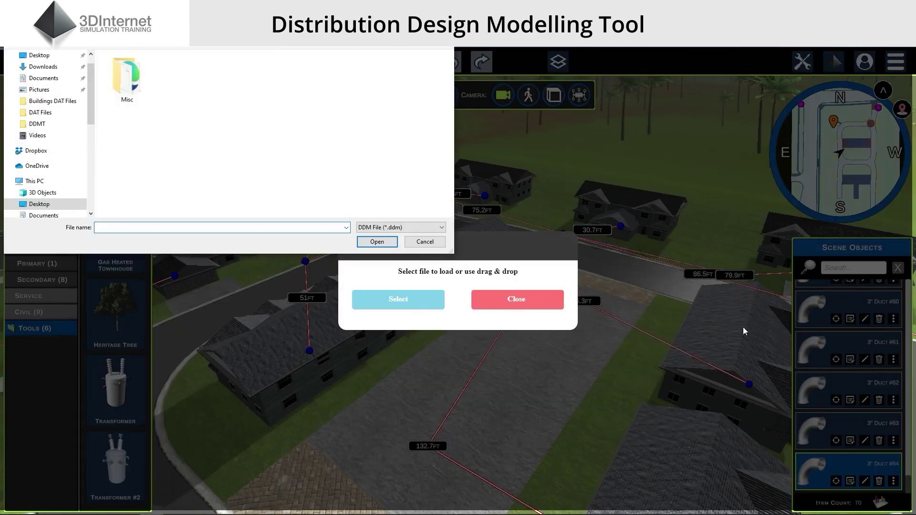
{"action": "left_click", "coordinate": [426, 241]}
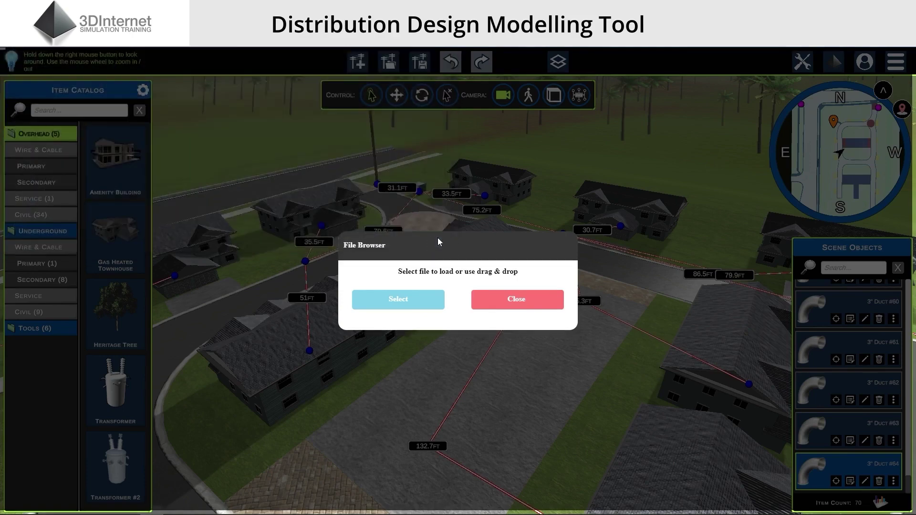
{"action": "left_click", "coordinate": [522, 308]}
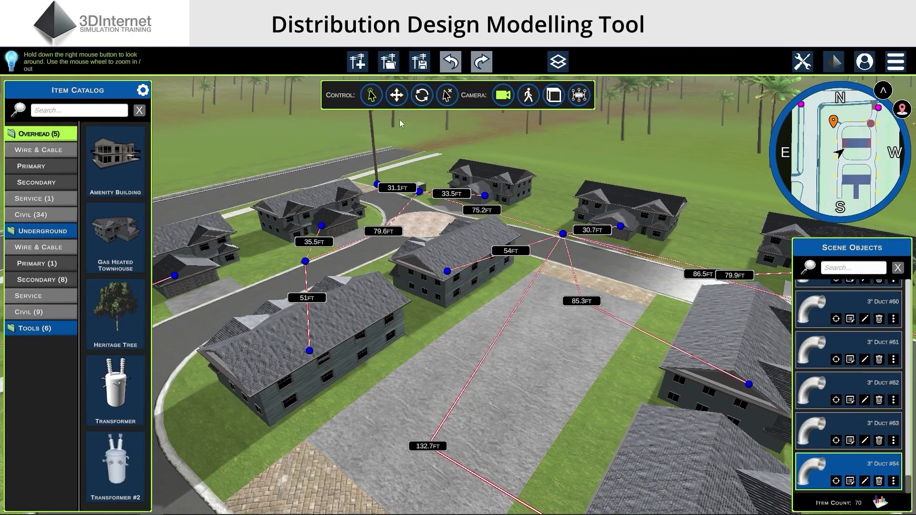
{"action": "left_click", "coordinate": [421, 67]}
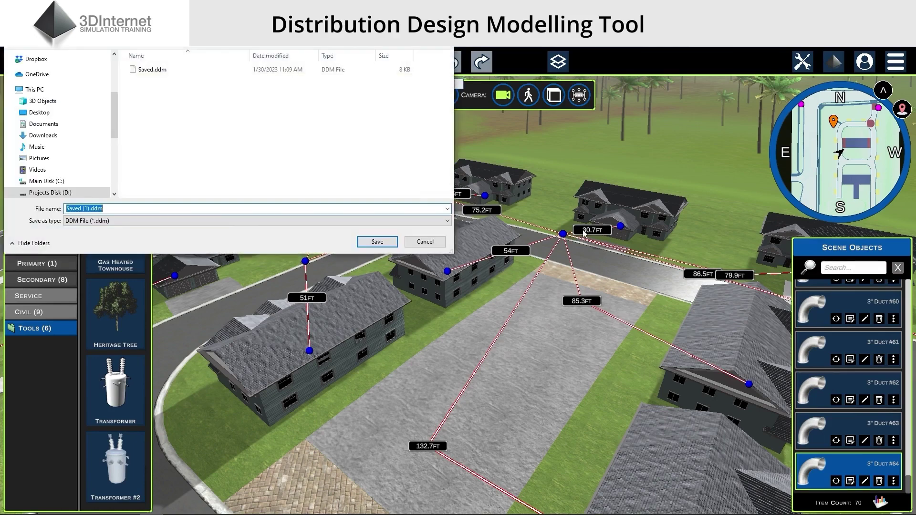
{"action": "left_click", "coordinate": [148, 71]}
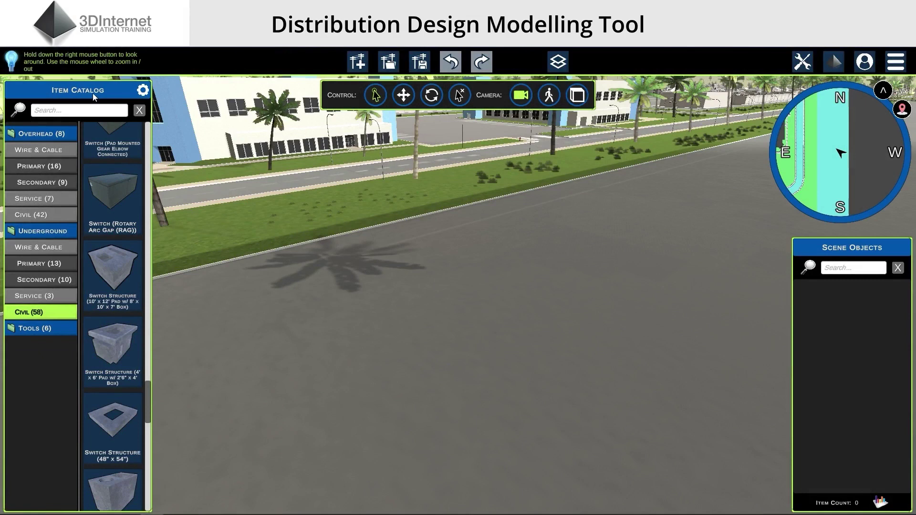
Filter the catalog to the 42 Overhead Civil items and scroll to the 45 ft Pole and pins
{"action": "scroll", "coordinate": [110, 193], "scroll_direction": "up", "scroll_amount": 3}
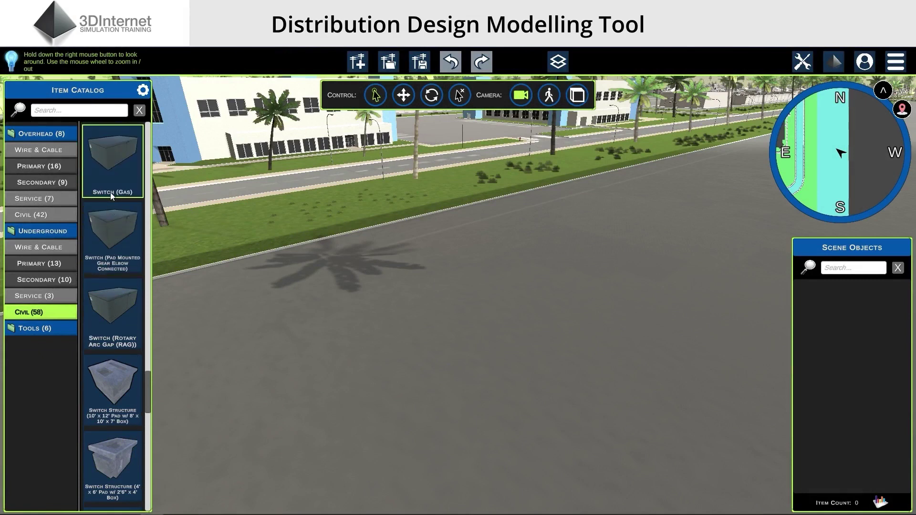
{"action": "scroll", "coordinate": [111, 196], "scroll_direction": "up", "scroll_amount": 1}
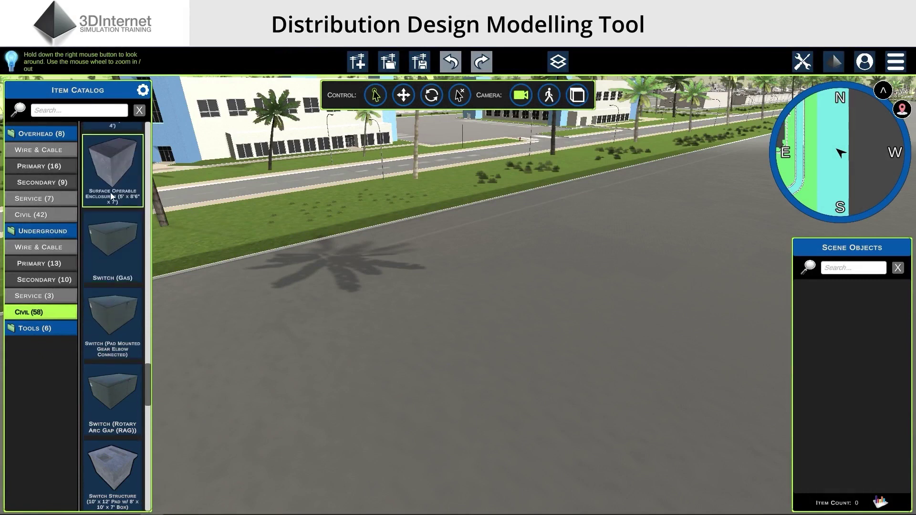
{"action": "scroll", "coordinate": [110, 193], "scroll_direction": "down", "scroll_amount": 3}
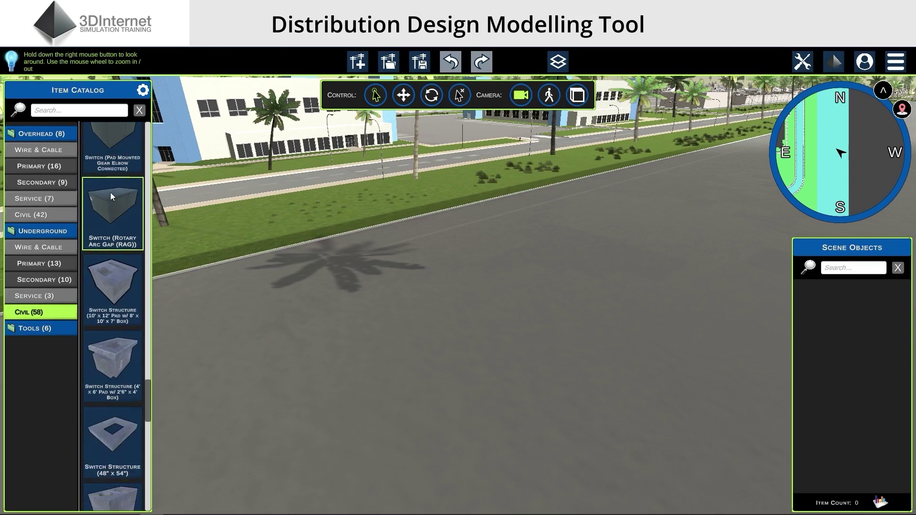
{"action": "scroll", "coordinate": [110, 193], "scroll_direction": "up", "scroll_amount": 2}
{"action": "scroll", "coordinate": [110, 192], "scroll_direction": "up", "scroll_amount": 2}
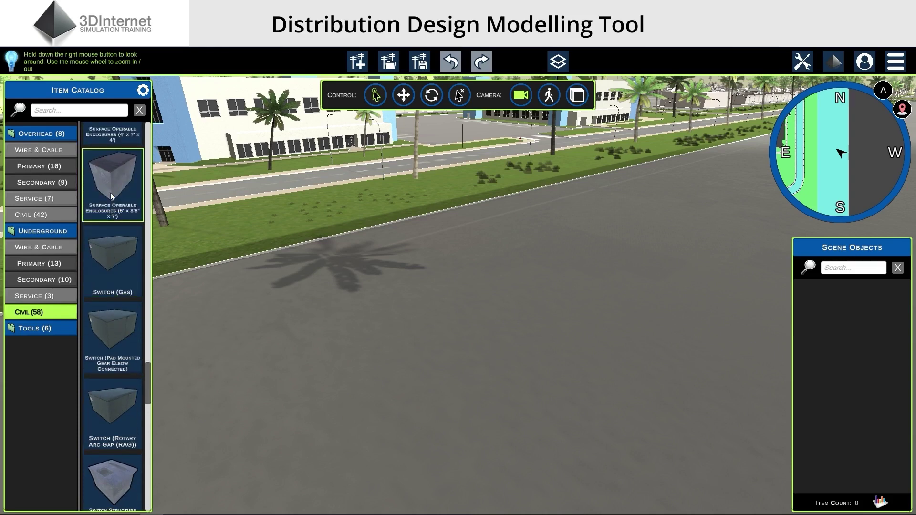
{"action": "scroll", "coordinate": [110, 193], "scroll_direction": "up", "scroll_amount": 2}
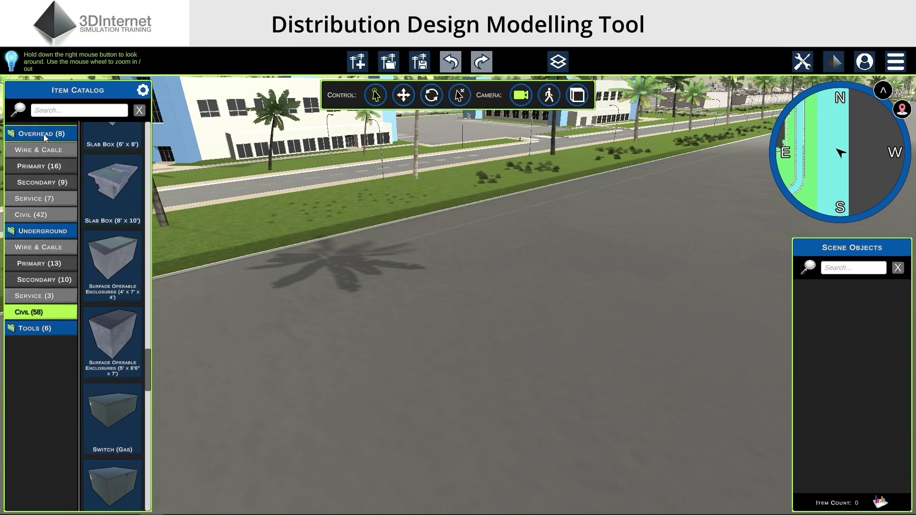
{"action": "left_click", "coordinate": [39, 215]}
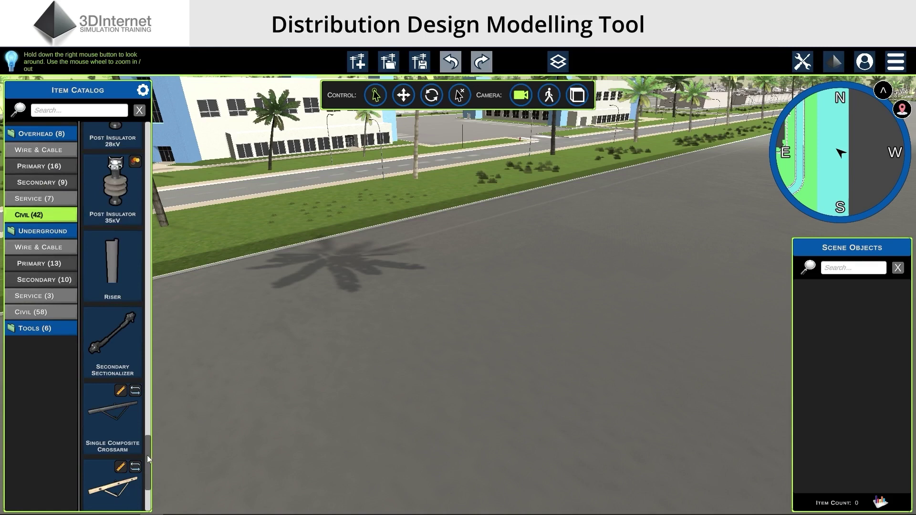
{"action": "left_click_drag", "start_coordinate": [147, 453], "coordinate": [153, 213]}
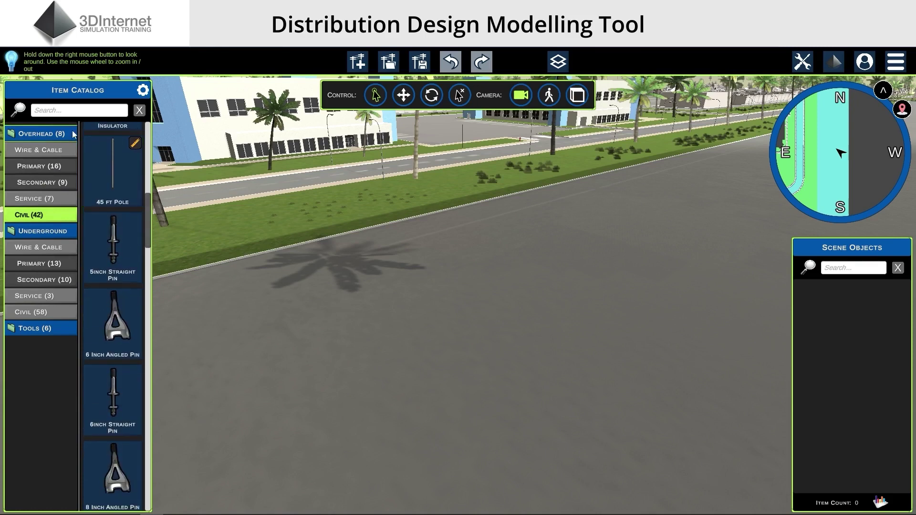
Search the catalog for 'mini', then clear the search to list all categories again
{"action": "left_click", "coordinate": [83, 114]}
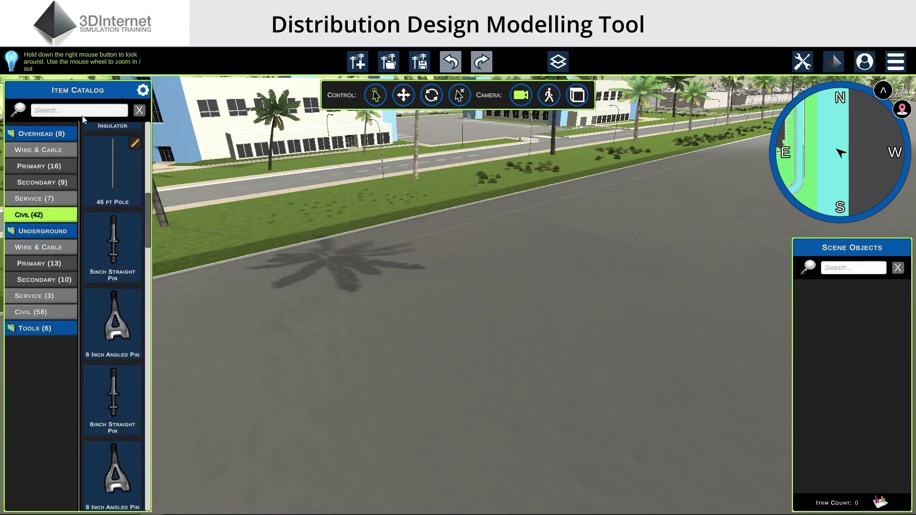
{"action": "type", "text": "m"}
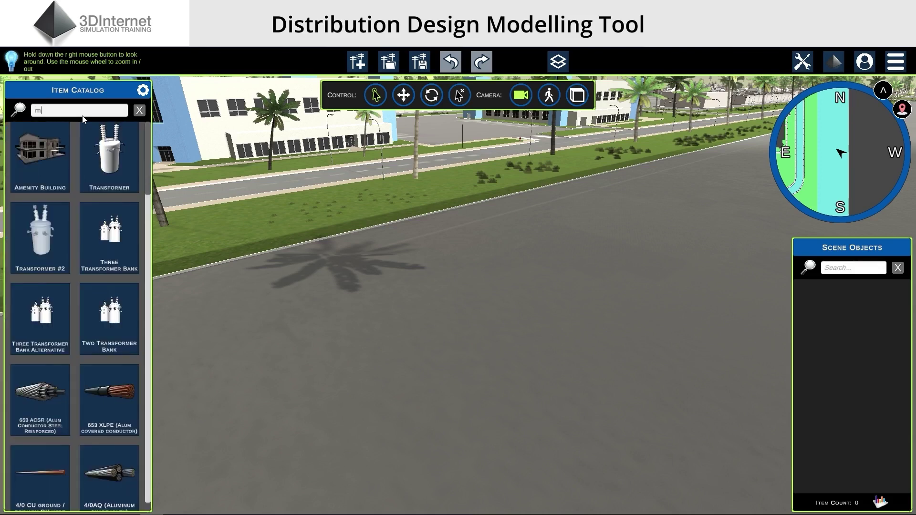
{"action": "type", "text": "i"}
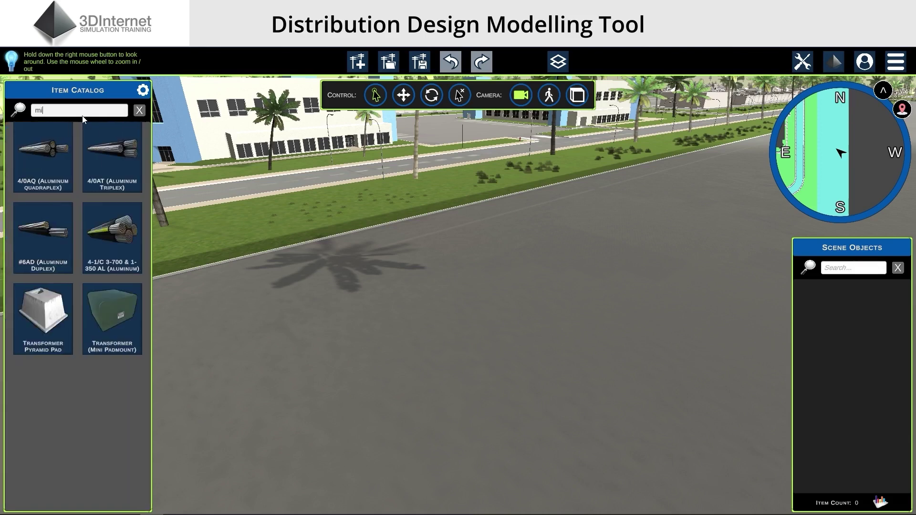
{"action": "type", "text": "ni"}
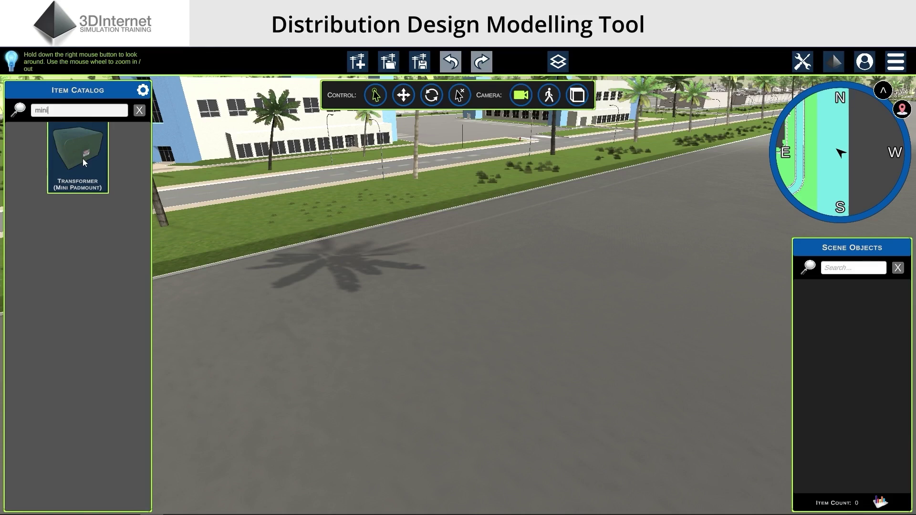
{"action": "left_click", "coordinate": [140, 110]}
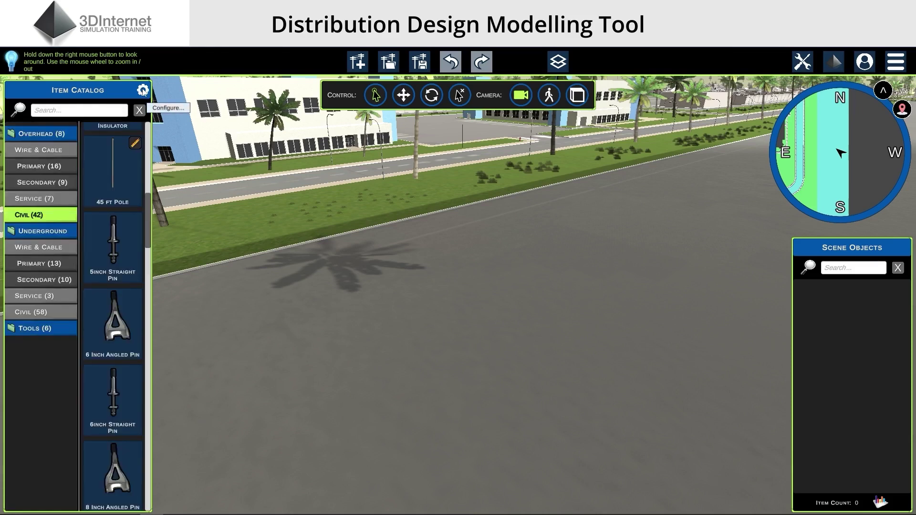
In the full Item Catalog table, sort by date added, category path, item name and type
{"action": "left_click", "coordinate": [143, 90]}
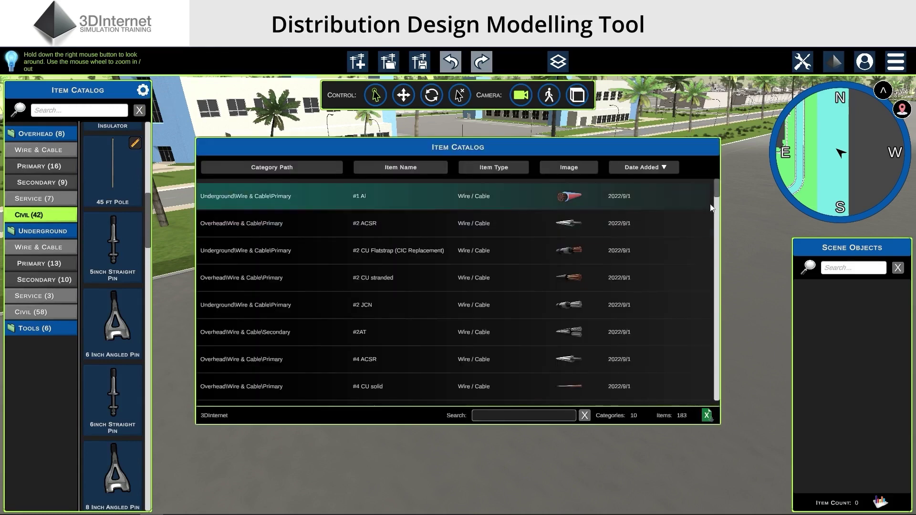
{"action": "left_click", "coordinate": [661, 167]}
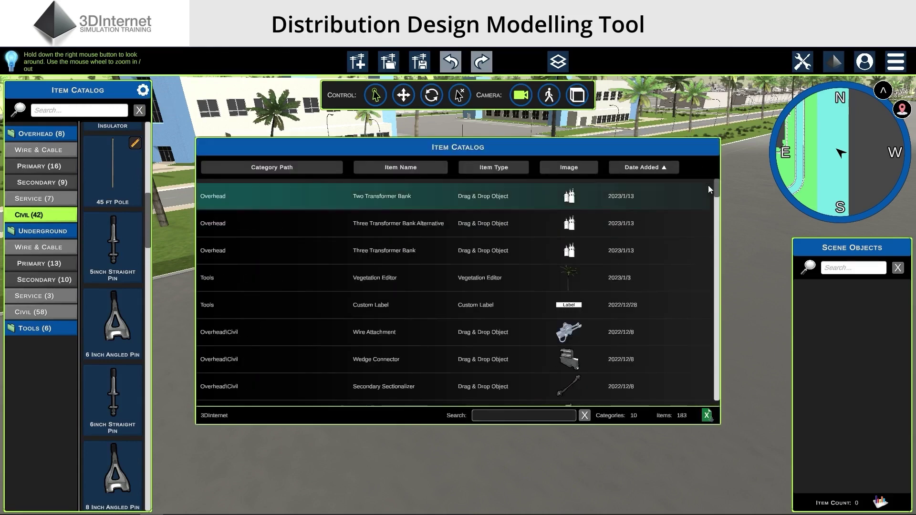
{"action": "mouse_move", "coordinate": [718, 185]}
{"action": "left_mouse_down"}
{"action": "mouse_move", "coordinate": [719, 248]}
{"action": "mouse_move", "coordinate": [717, 181]}
{"action": "left_mouse_up"}
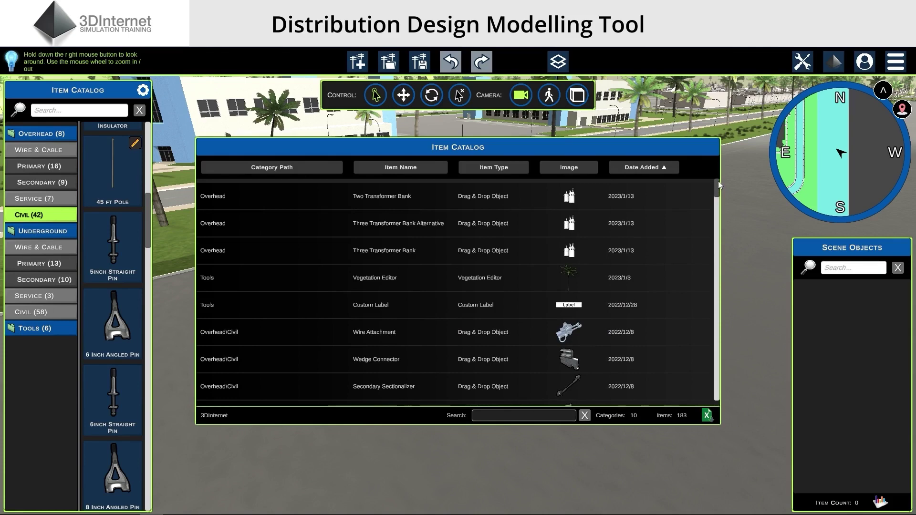
{"action": "left_click", "coordinate": [296, 169]}
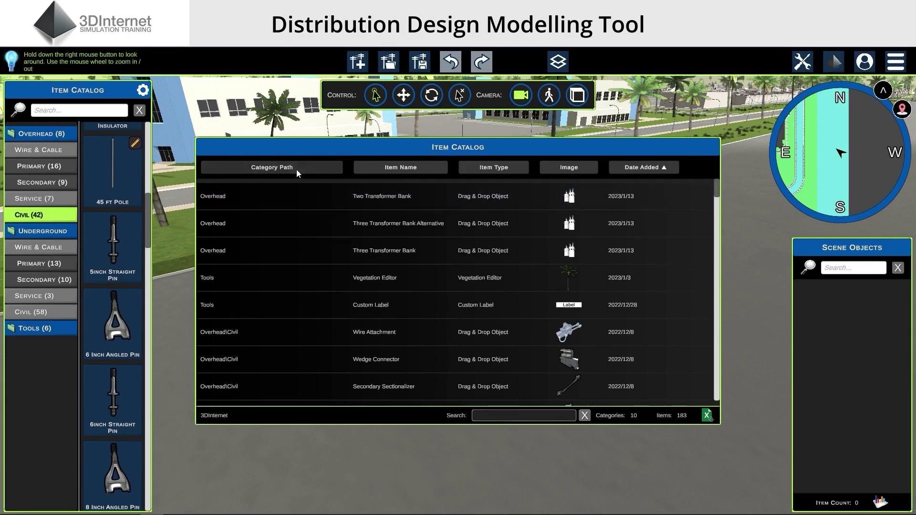
{"action": "left_click", "coordinate": [412, 167]}
{"action": "left_click", "coordinate": [498, 169]}
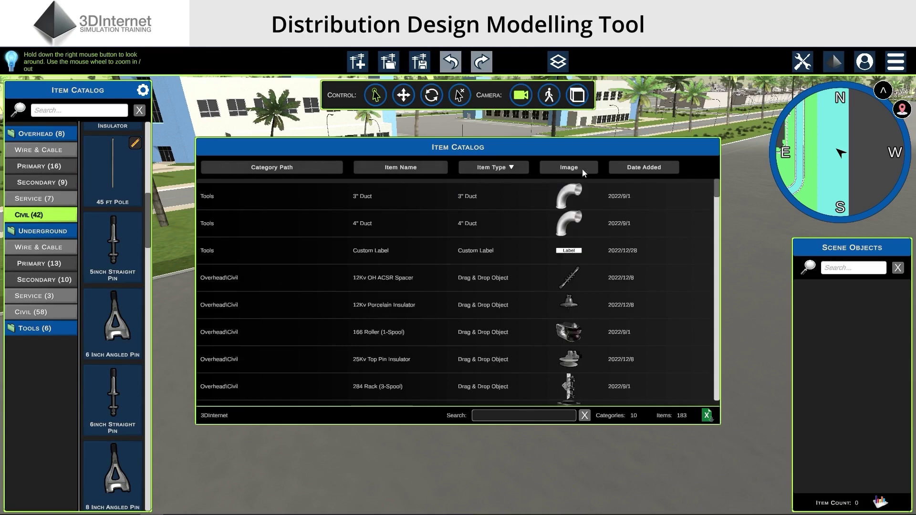
{"action": "left_click", "coordinate": [648, 167]}
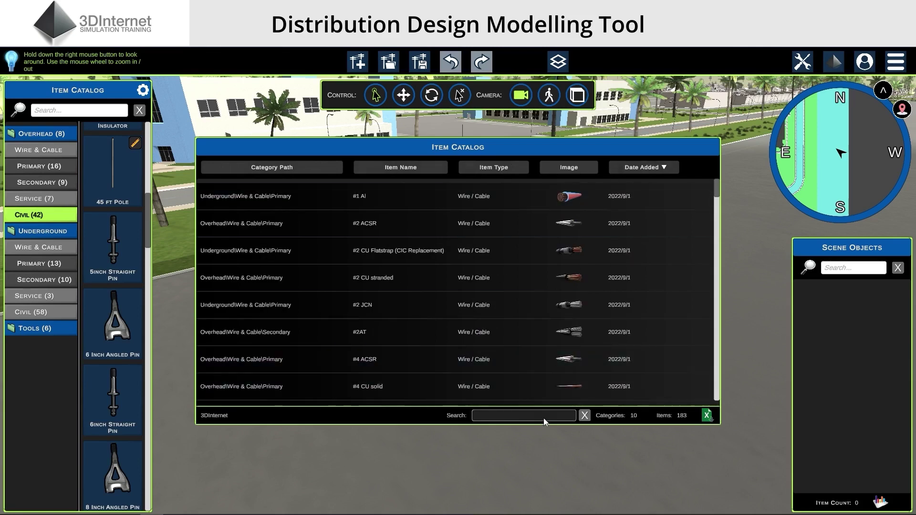
Filter the table by 'mini', clear it to list all 183 items, and select handhole rows
{"action": "type", "text": "mini"}
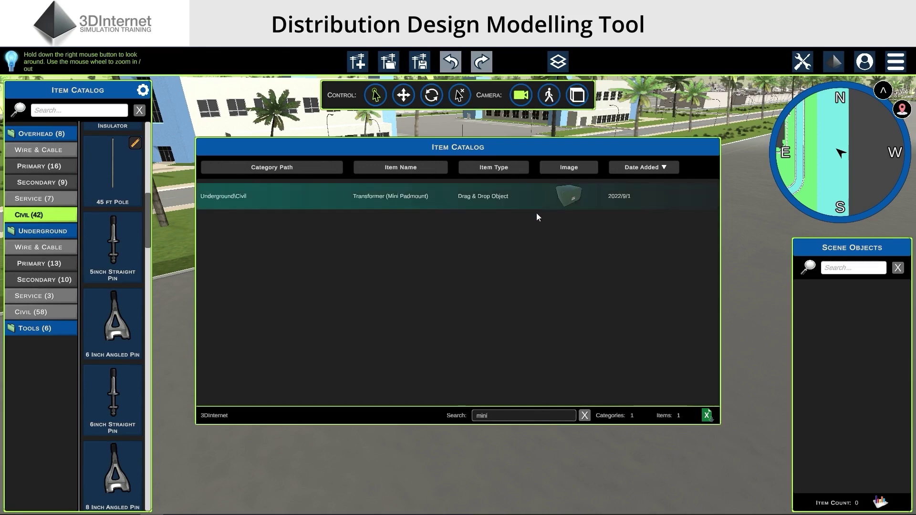
{"action": "left_click", "coordinate": [585, 416]}
{"action": "left_click_drag", "start_coordinate": [716, 236], "coordinate": [717, 270]}
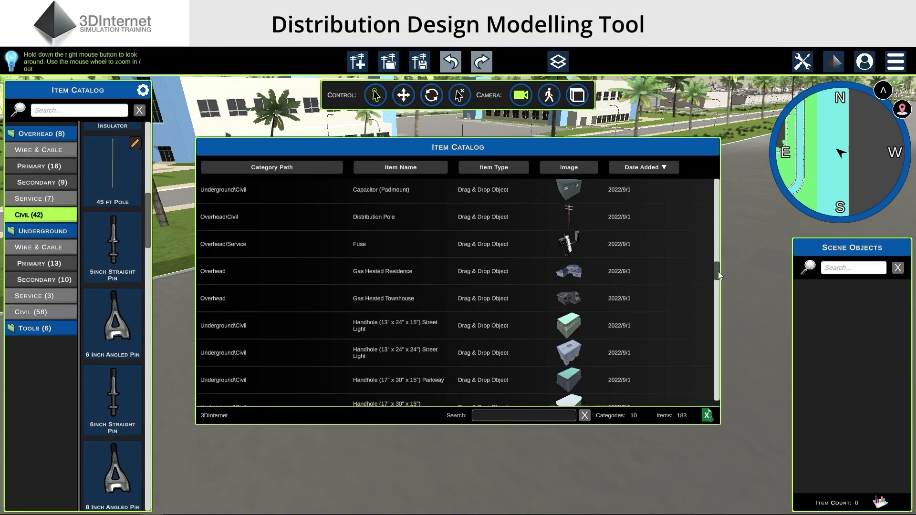
{"action": "left_click", "coordinate": [573, 326]}
{"action": "left_click", "coordinate": [573, 382]}
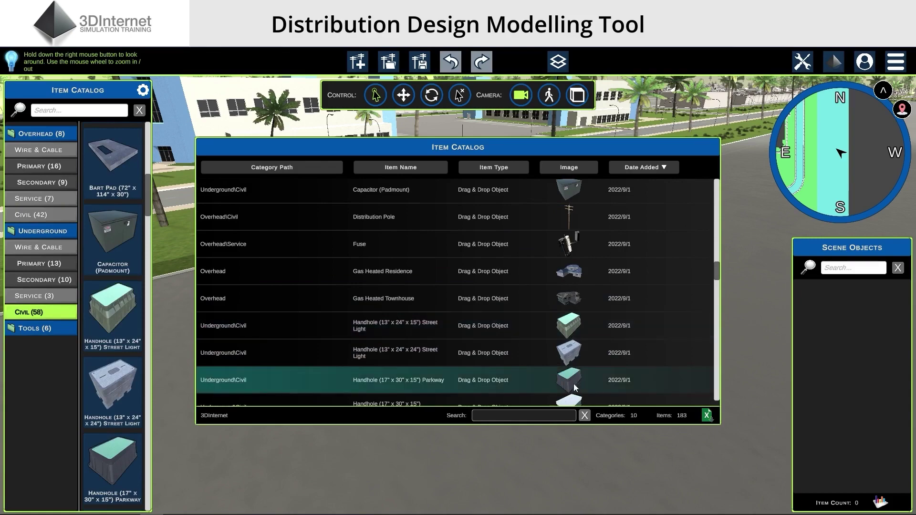
{"action": "scroll", "coordinate": [574, 384], "scroll_direction": "down", "scroll_amount": 3}
{"action": "left_click", "coordinate": [594, 298]}
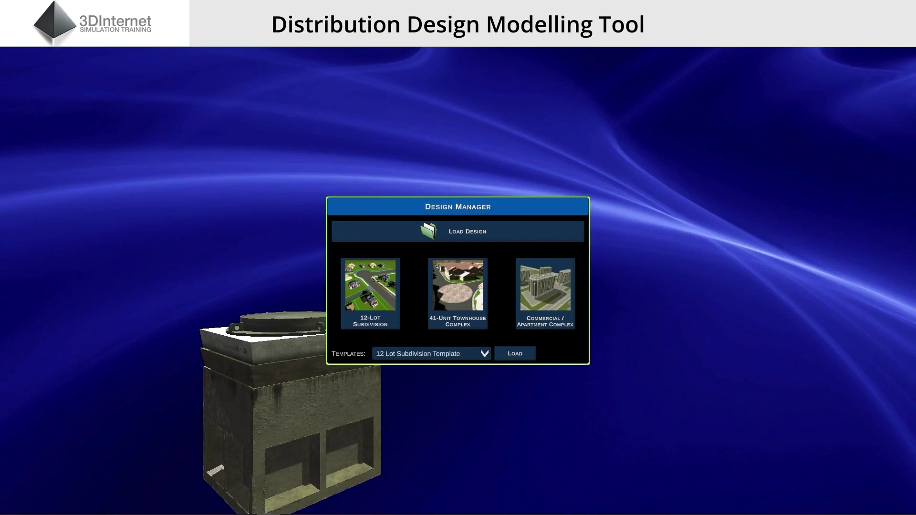
Load the 12 Lot Subdivision Template from the Design Manager
{"action": "left_click", "coordinate": [515, 354]}
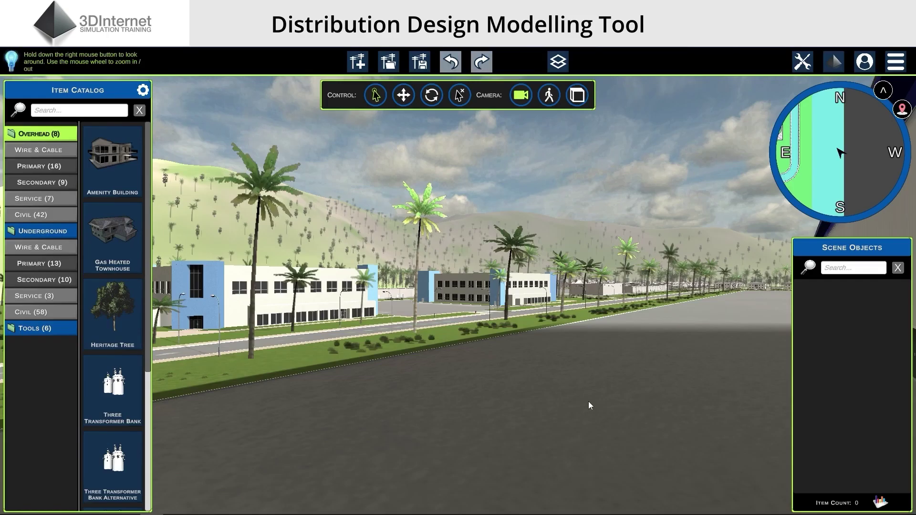
Look around and move forward along the palm-lined street to face the long grey warehouse
{"action": "right_click_drag", "start_coordinate": [631, 371], "coordinate": [509, 341]}
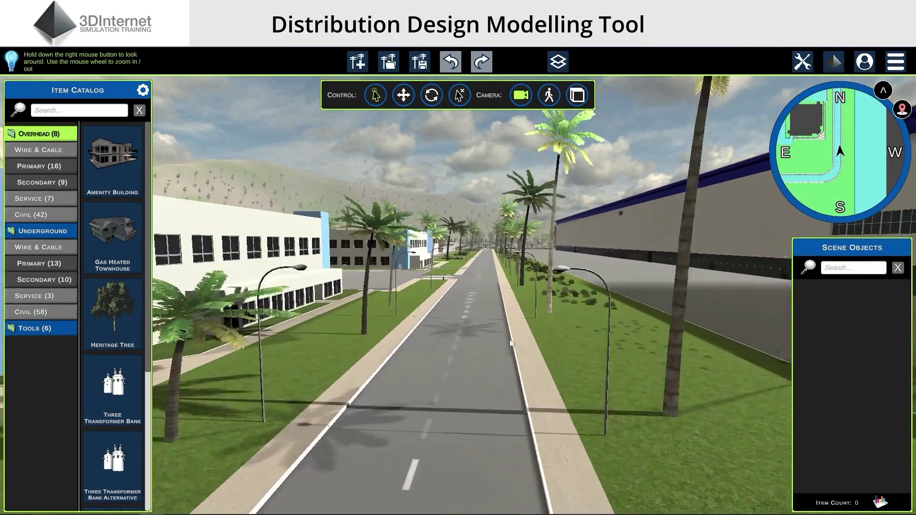
{"action": "scroll", "coordinate": [509, 341], "scroll_direction": "up", "scroll_amount": 5}
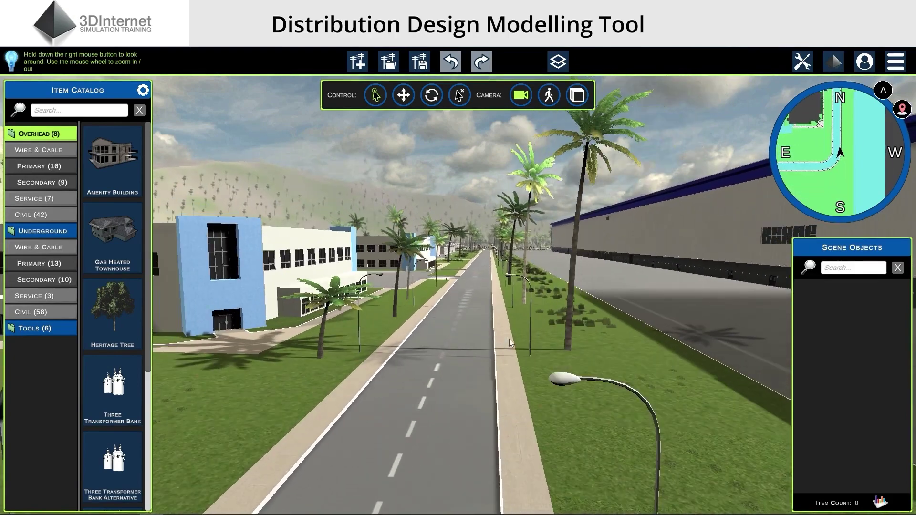
{"action": "scroll", "coordinate": [509, 338], "scroll_direction": "up", "scroll_amount": 5}
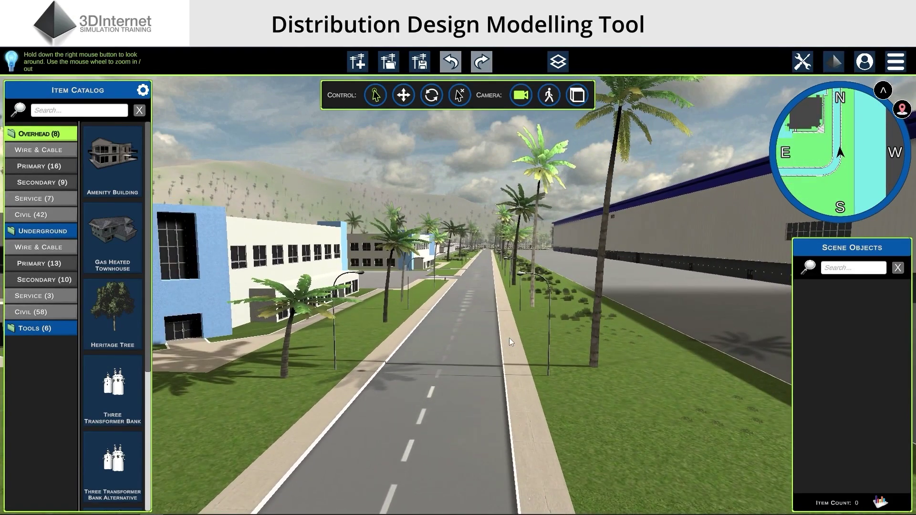
{"action": "key", "text": "Left"}
{"action": "key", "text": "Right"}
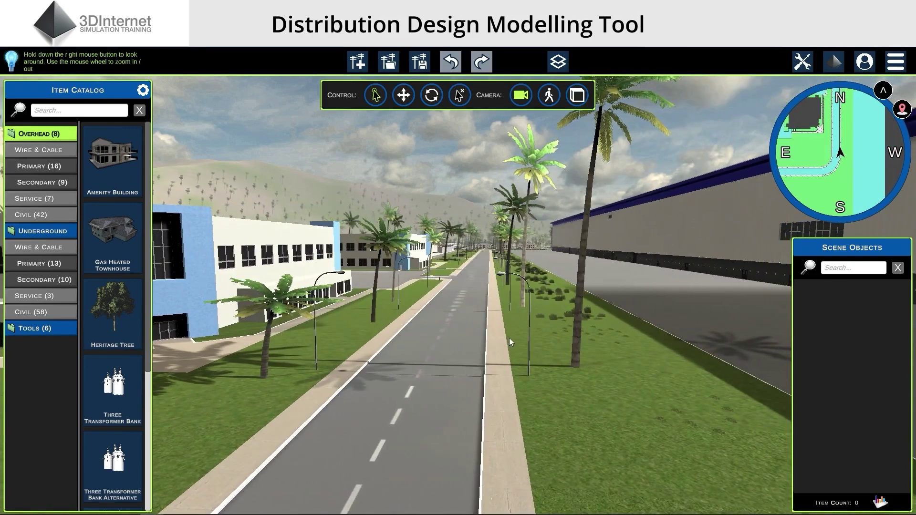
{"action": "key", "text": "Right"}
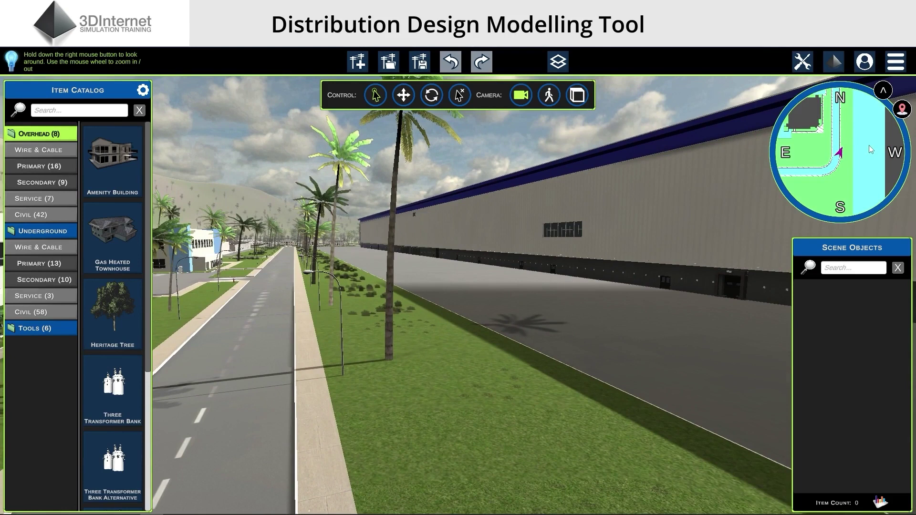
Hide and restore the mini-map, zoom it, and jump the view beside the warehouse
{"action": "left_click", "coordinate": [884, 91]}
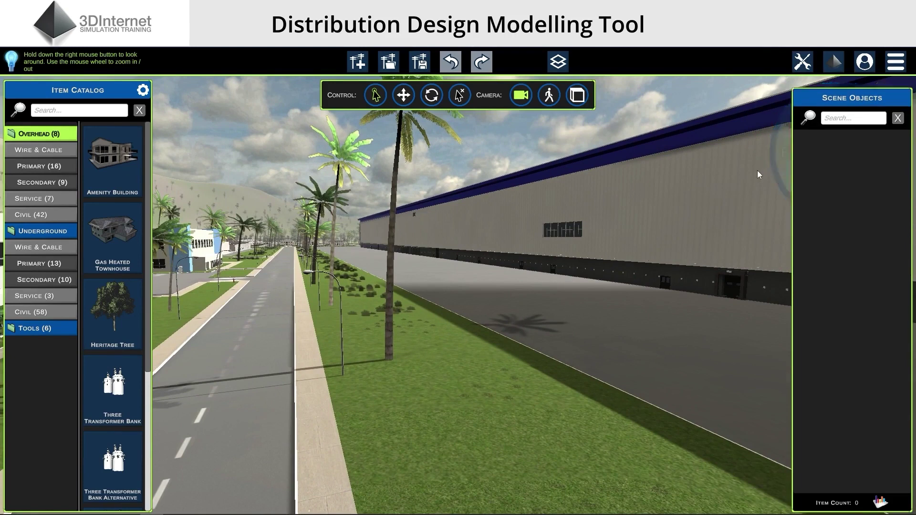
{"action": "left_click", "coordinate": [894, 71]}
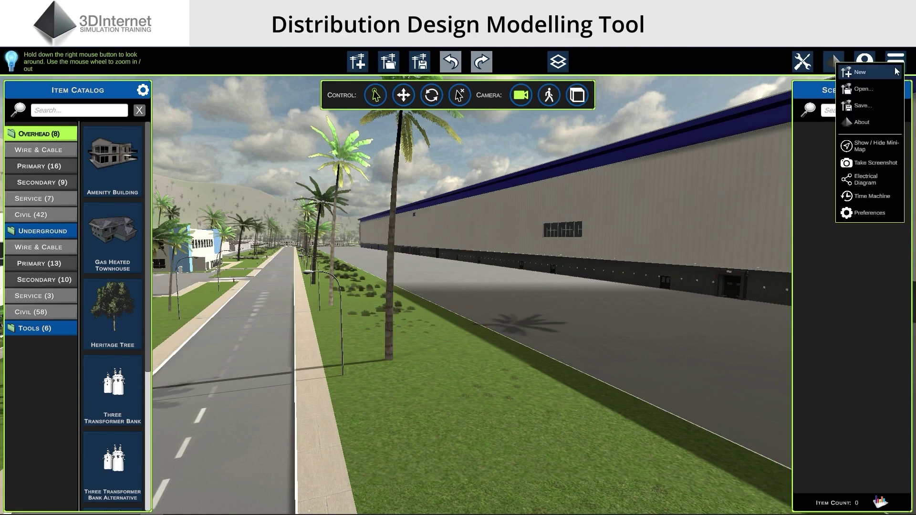
{"action": "left_click", "coordinate": [890, 146]}
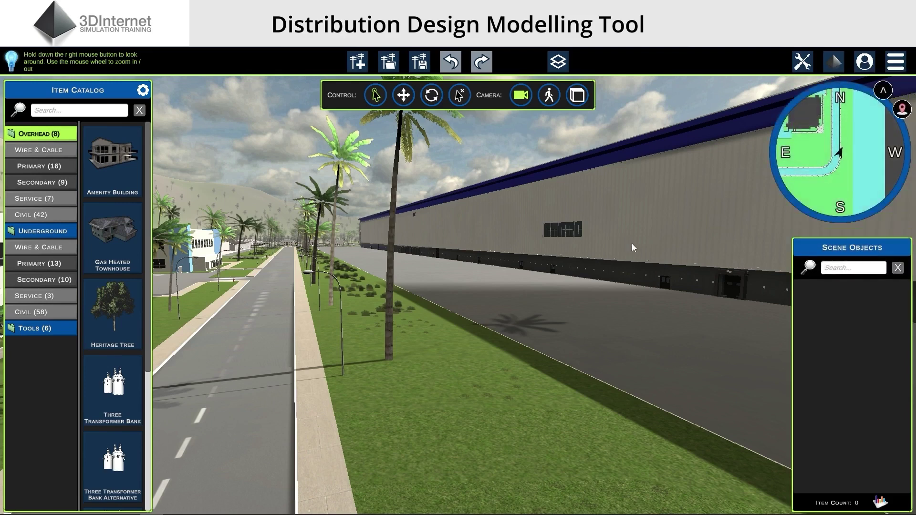
{"action": "scroll", "coordinate": [837, 158], "scroll_direction": "down", "scroll_amount": 2}
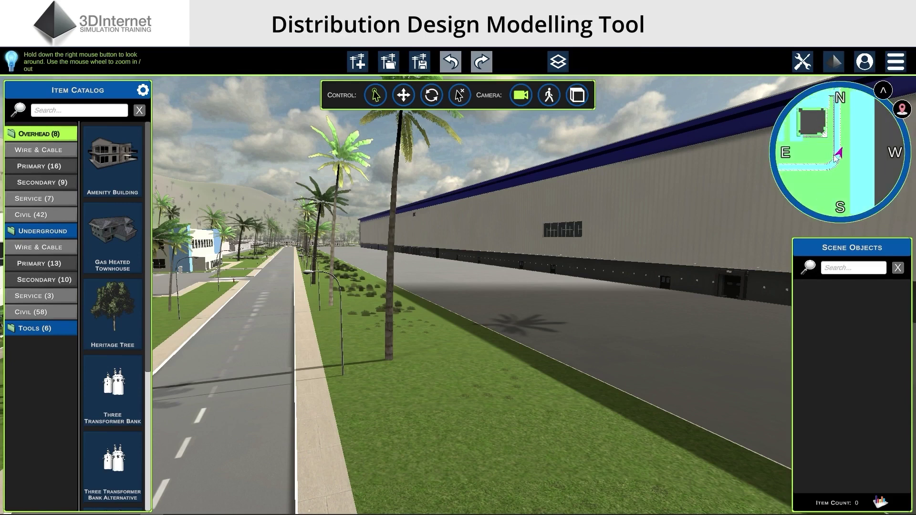
{"action": "scroll", "coordinate": [835, 155], "scroll_direction": "down", "scroll_amount": 3}
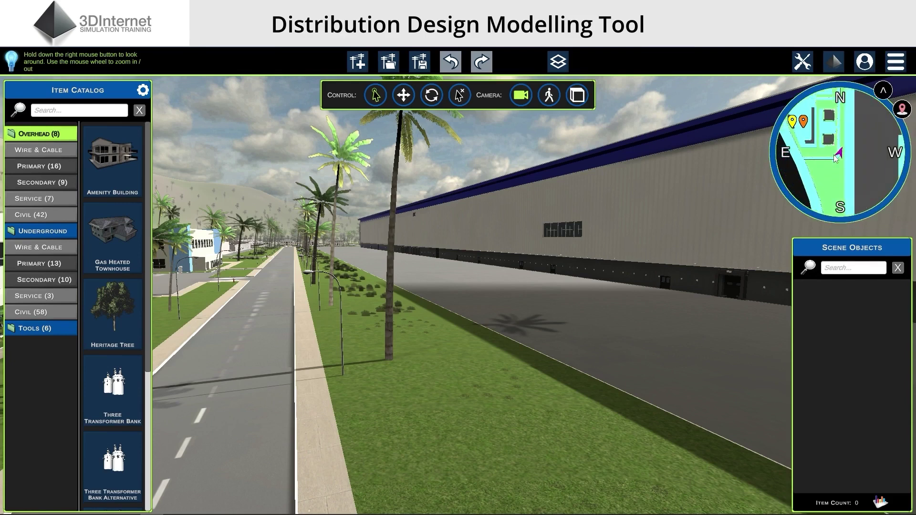
{"action": "scroll", "coordinate": [833, 155], "scroll_direction": "up", "scroll_amount": 5}
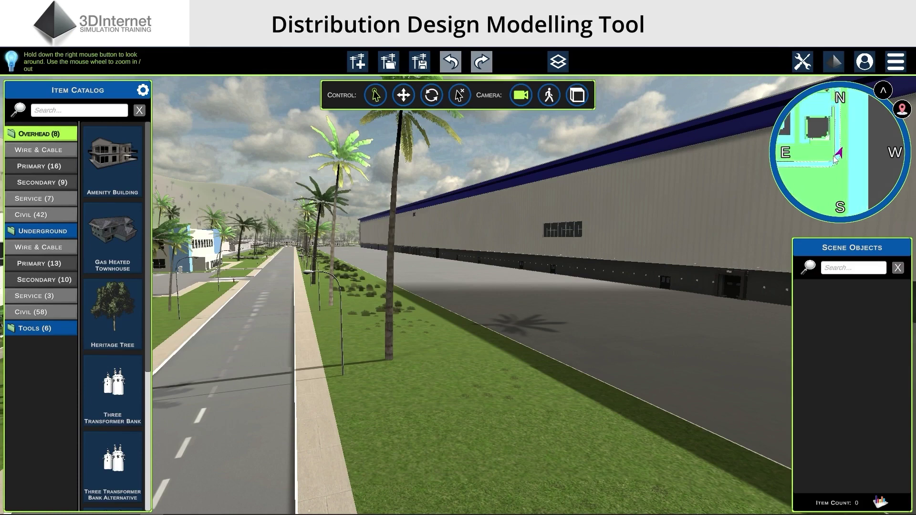
{"action": "scroll", "coordinate": [835, 159], "scroll_direction": "up", "scroll_amount": 2}
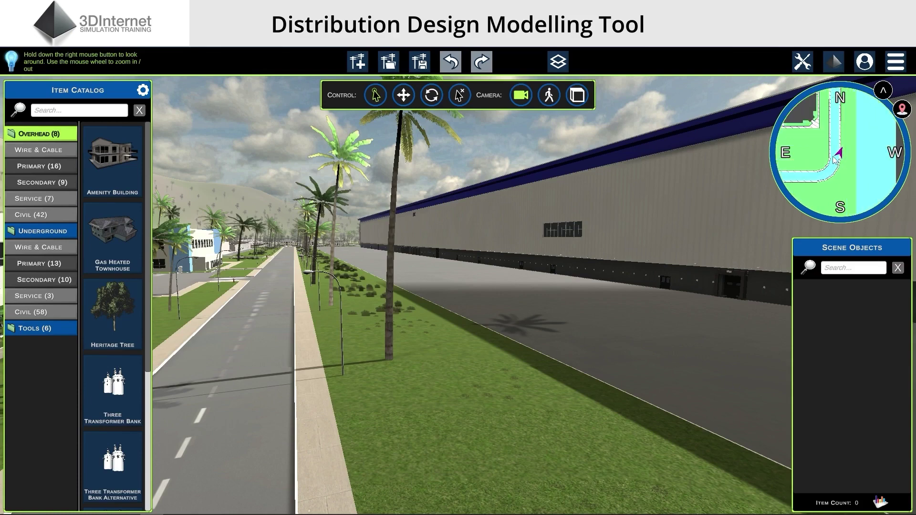
{"action": "left_click", "coordinate": [833, 156]}
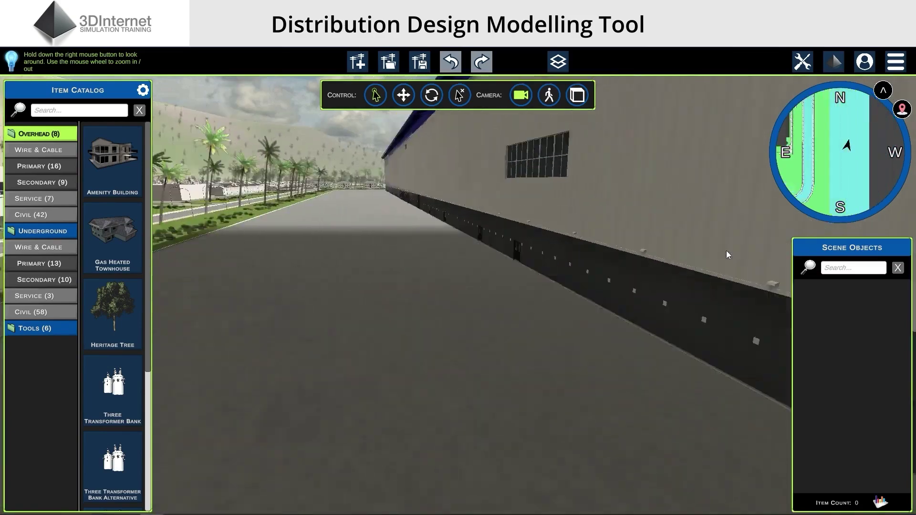
Turn the view toward the opposite road, then jump to the Apartments point of interest from the mini-map
{"action": "right_click_drag", "start_coordinate": [726, 251], "coordinate": [573, 202]}
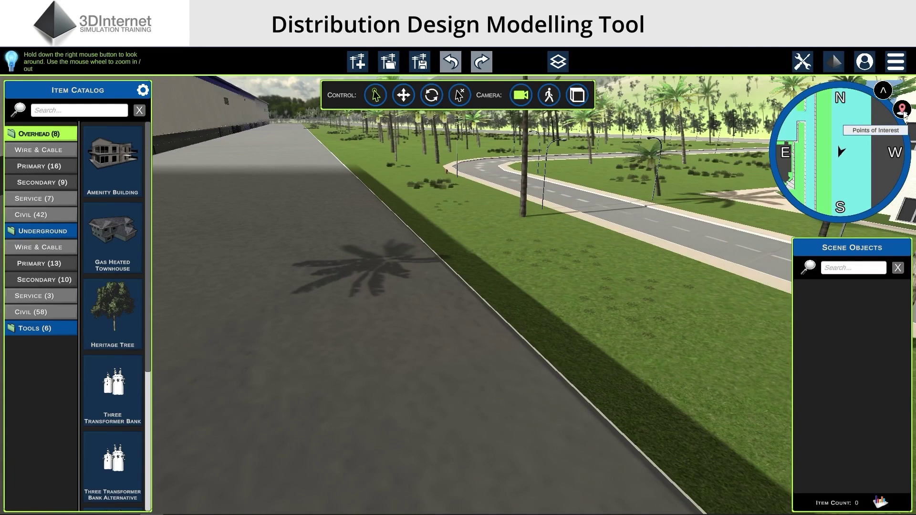
{"action": "left_click", "coordinate": [904, 110]}
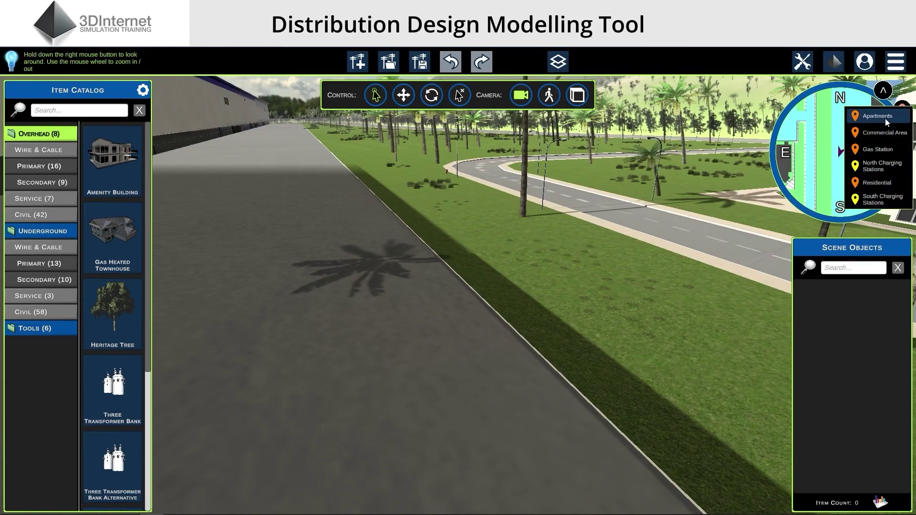
{"action": "left_click", "coordinate": [886, 118]}
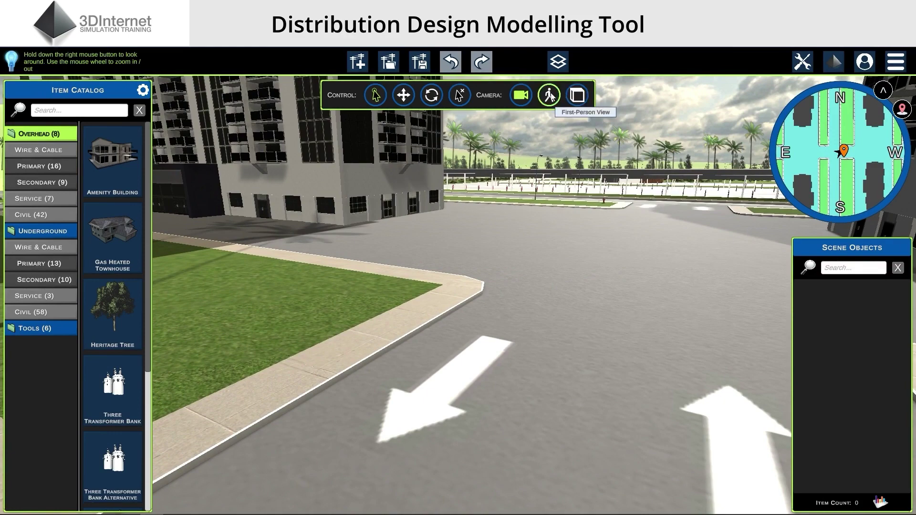
Enter first-person street view and walk forward, back and toward the grass corner
{"action": "left_click", "coordinate": [550, 95]}
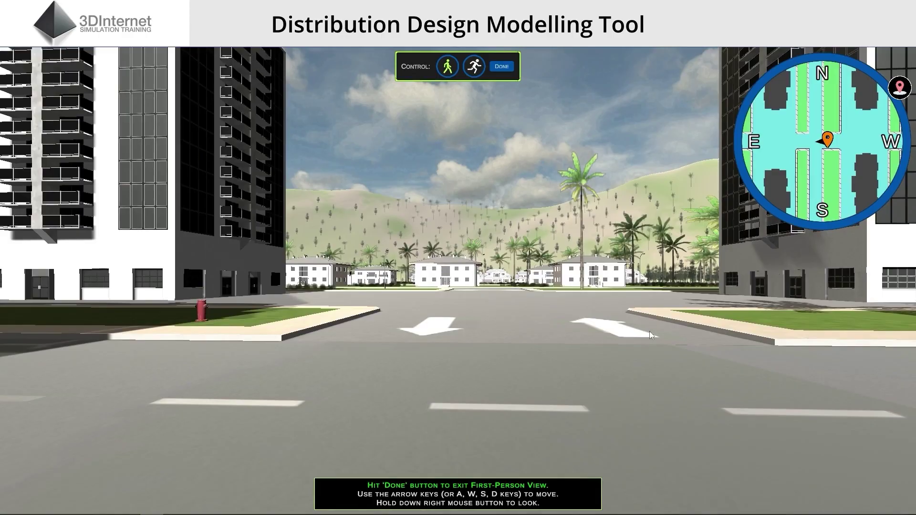
{"action": "mouse_move", "coordinate": [649, 331]}
{"action": "right_mouse_down"}
{"action": "mouse_move", "coordinate": [646, 317]}
{"action": "mouse_move", "coordinate": [622, 310]}
{"action": "mouse_move", "coordinate": [593, 318]}
{"action": "mouse_move", "coordinate": [565, 352]}
{"action": "mouse_move", "coordinate": [508, 343]}
{"action": "mouse_move", "coordinate": [564, 330]}
{"action": "mouse_move", "coordinate": [565, 339]}
{"action": "right_mouse_up"}
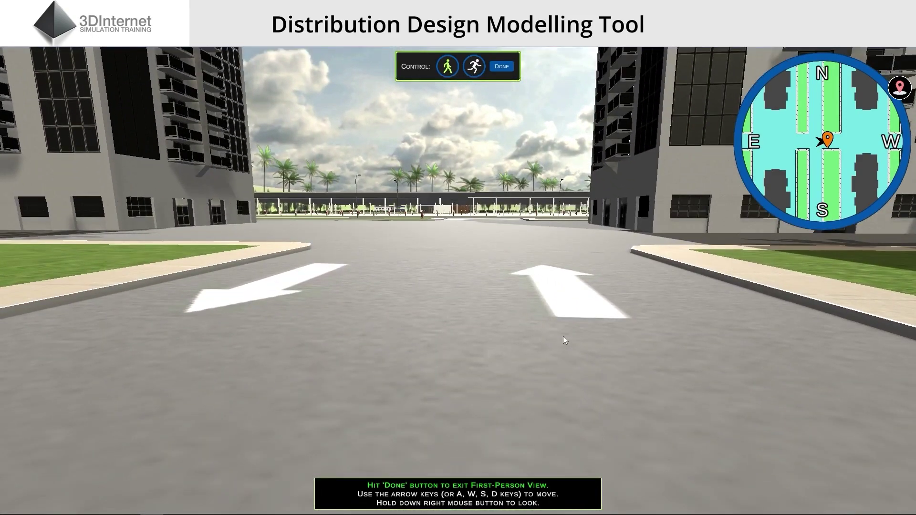
{"action": "key", "text": "Up"}
{"action": "key", "text": "Up"}
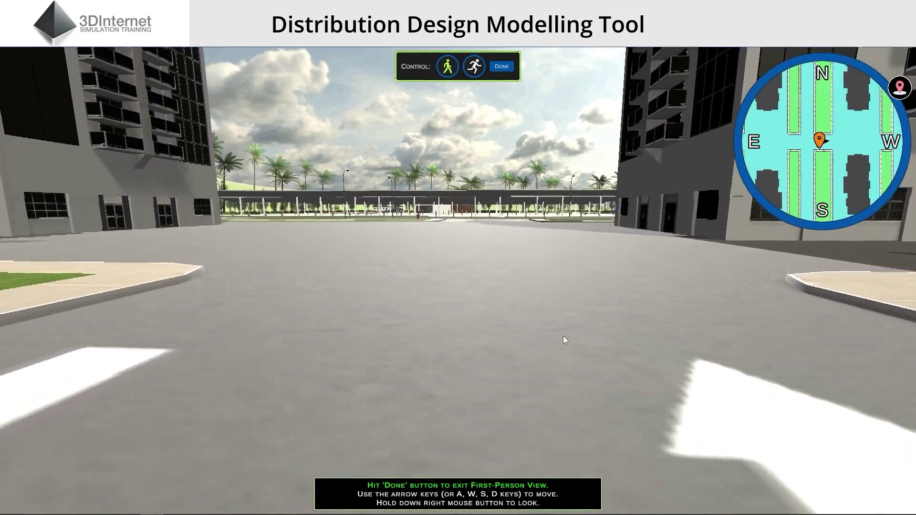
{"action": "key", "text": "Down"}
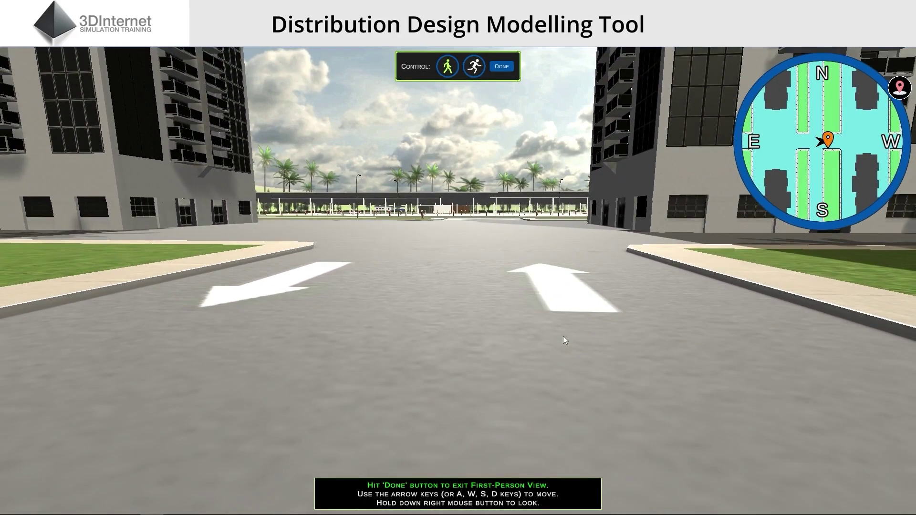
{"action": "key", "text": "Up"}
{"action": "key", "text": "Left"}
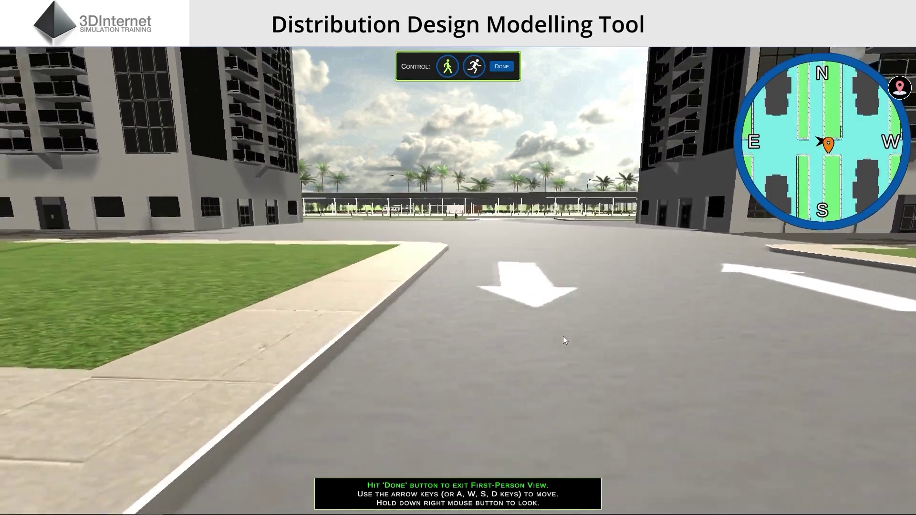
{"action": "key", "text": "Right"}
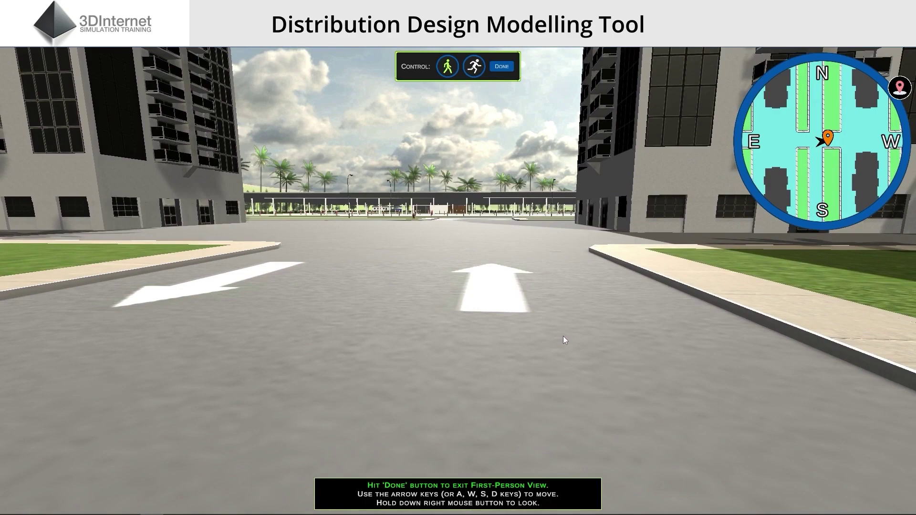
Switch to running, run through the intersection toward the road arrows, then exit the walk-through
{"action": "left_click", "coordinate": [474, 66]}
{"action": "key", "text": "Up"}
{"action": "key", "text": "Left"}
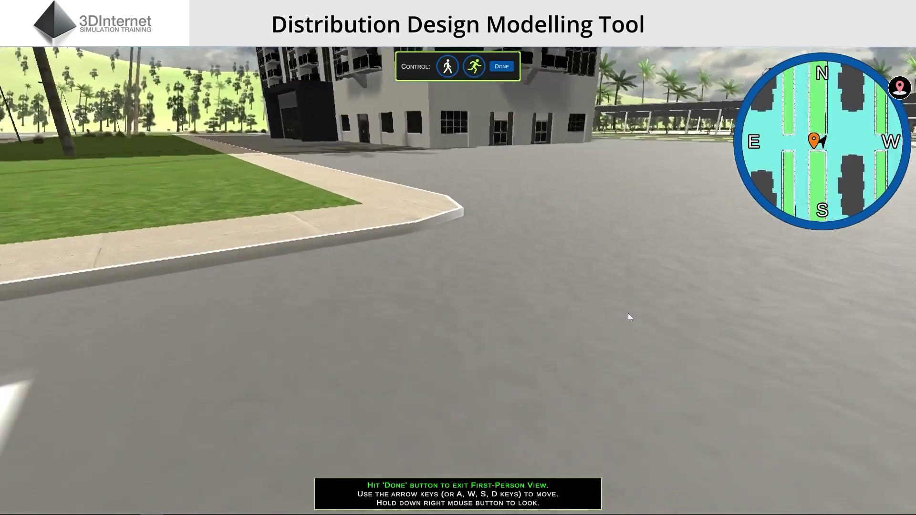
{"action": "key", "text": "Up"}
{"action": "key", "text": "Right"}
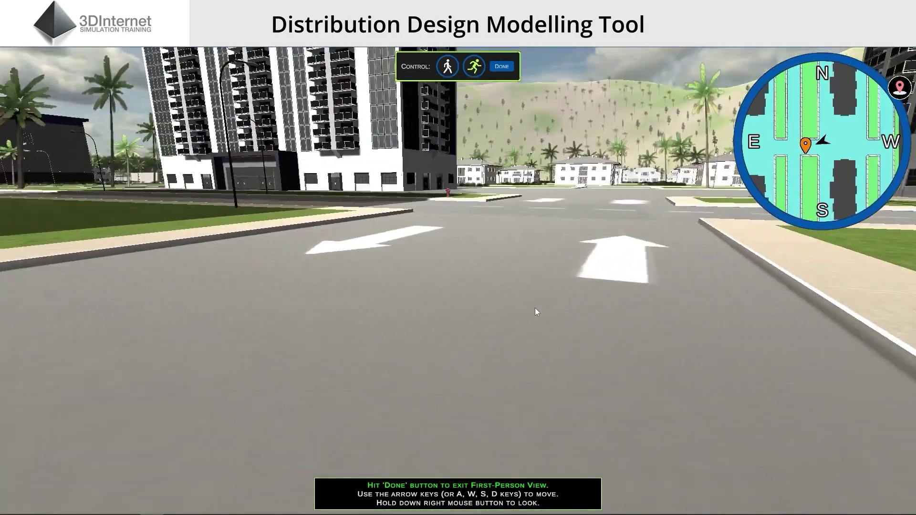
{"action": "key", "text": "Up"}
{"action": "key", "text": "Right"}
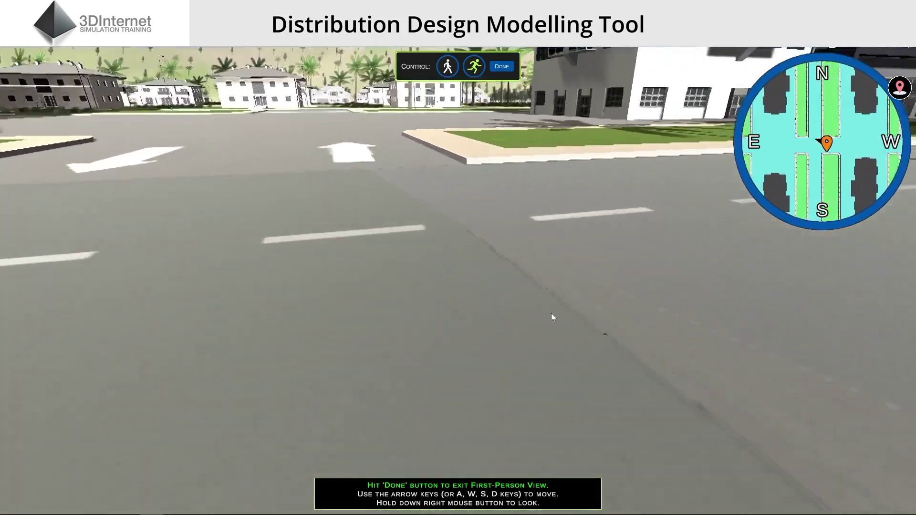
{"action": "key", "text": "Right"}
{"action": "key", "text": "Up"}
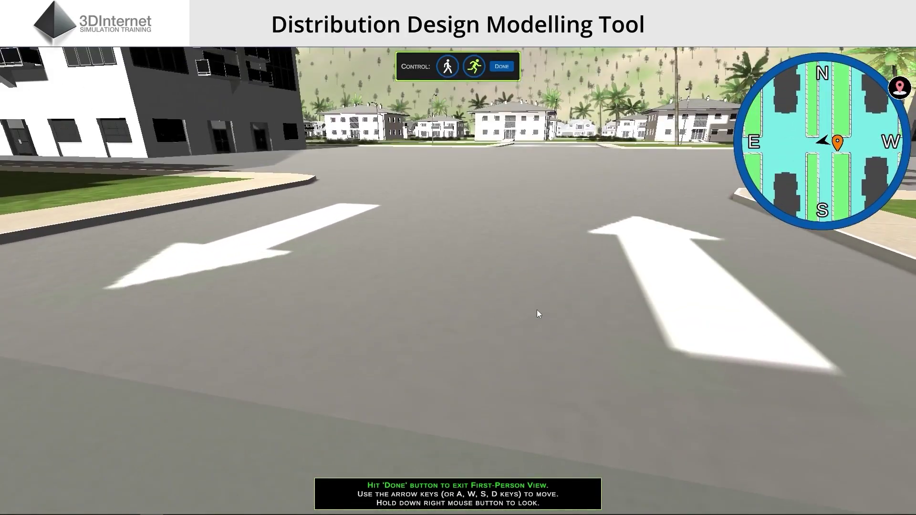
{"action": "left_click", "coordinate": [502, 67]}
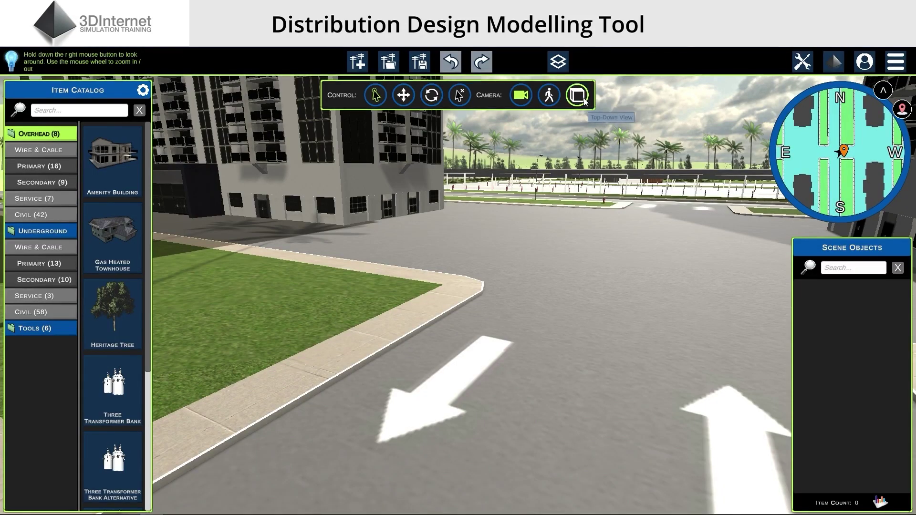
Switch to the top-down camera and turn it to face the white office buildings
{"action": "left_click", "coordinate": [584, 97]}
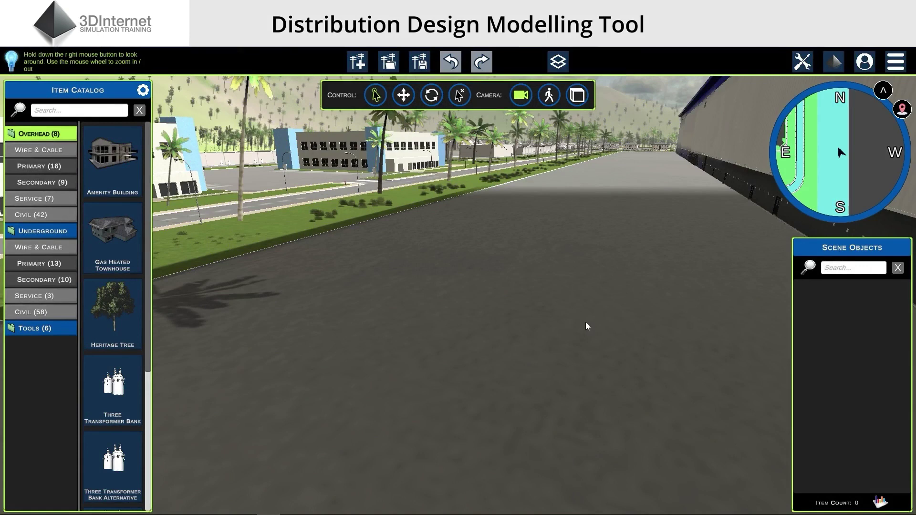
{"action": "right_click_drag", "start_coordinate": [583, 321], "coordinate": [563, 318]}
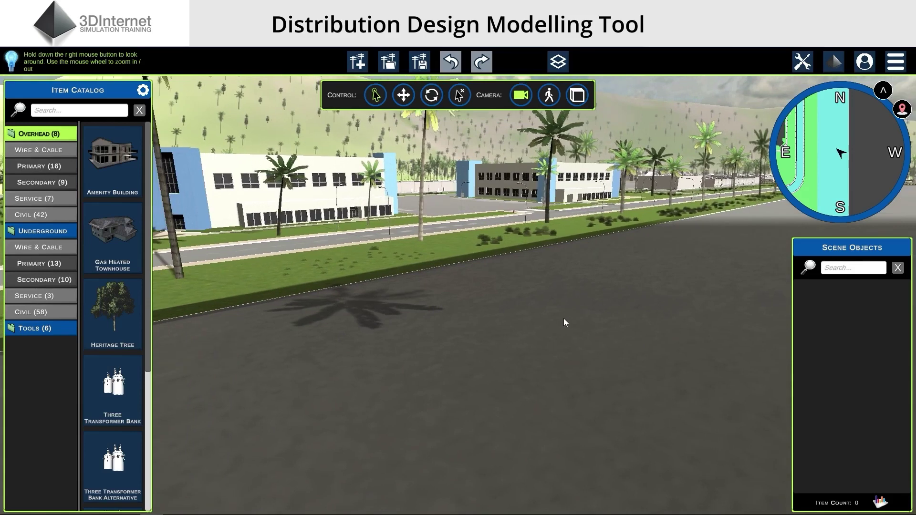
{"action": "left_click", "coordinate": [94, 114]}
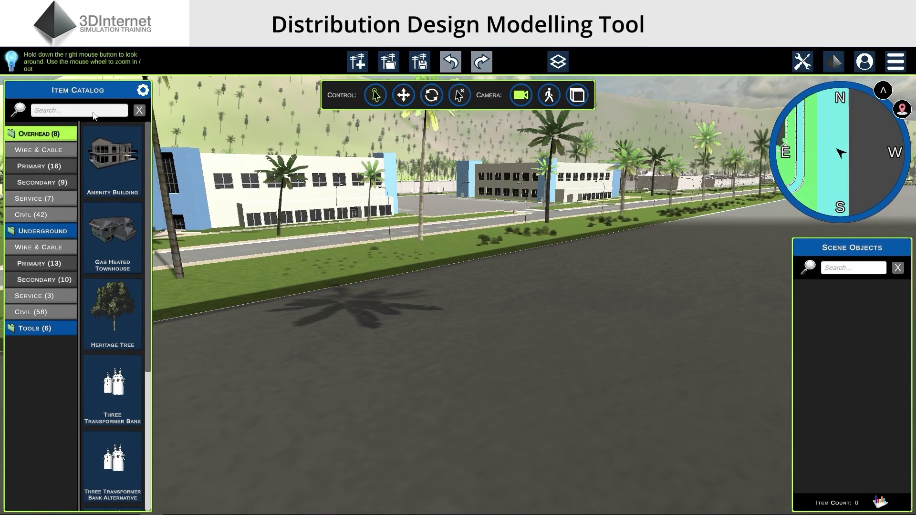
Search 'pole', place three 45 ft Poles along the road, and select 45 ft Pole #1
{"action": "type", "text": "pole"}
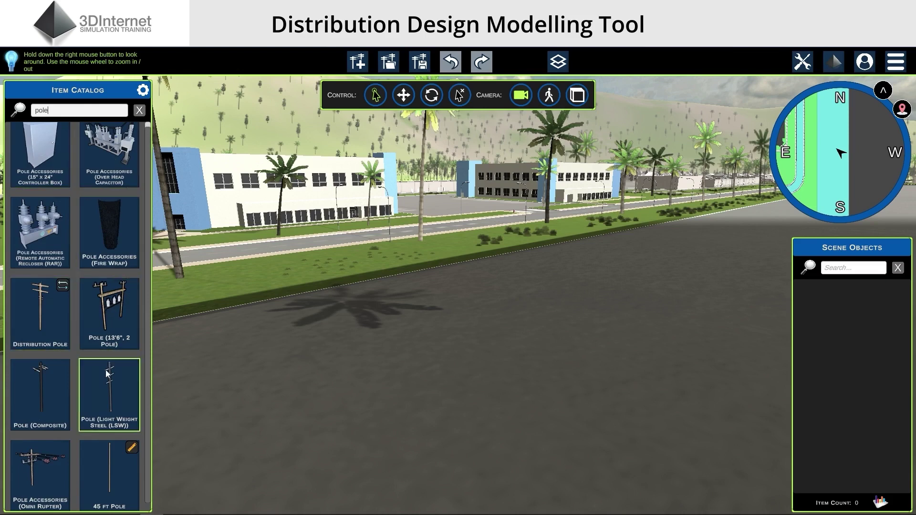
{"action": "left_click", "coordinate": [116, 460]}
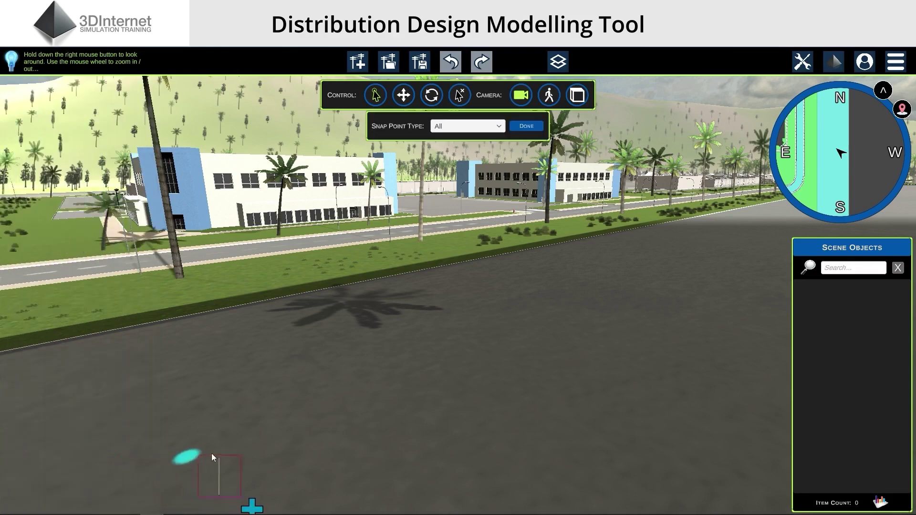
{"action": "scroll", "coordinate": [363, 387], "scroll_direction": "up", "scroll_amount": 2}
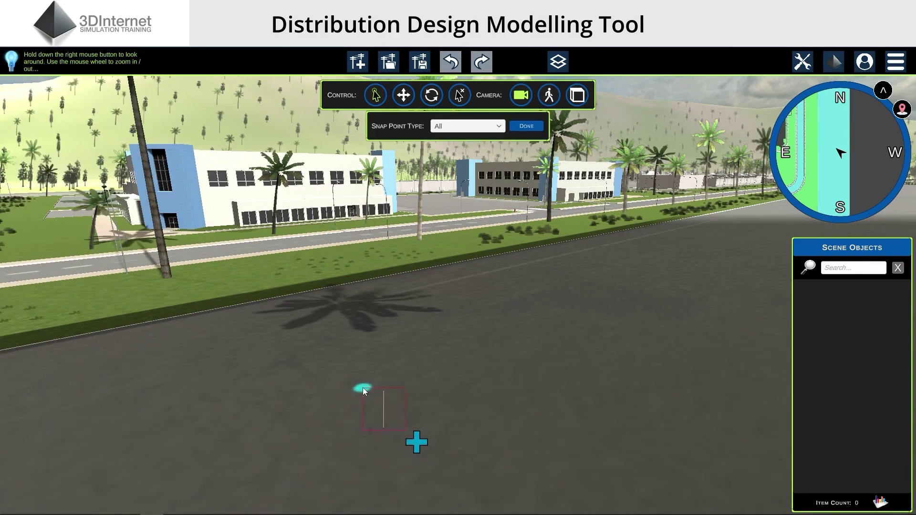
{"action": "scroll", "coordinate": [363, 388], "scroll_direction": "up", "scroll_amount": 2}
{"action": "left_click", "coordinate": [364, 399]}
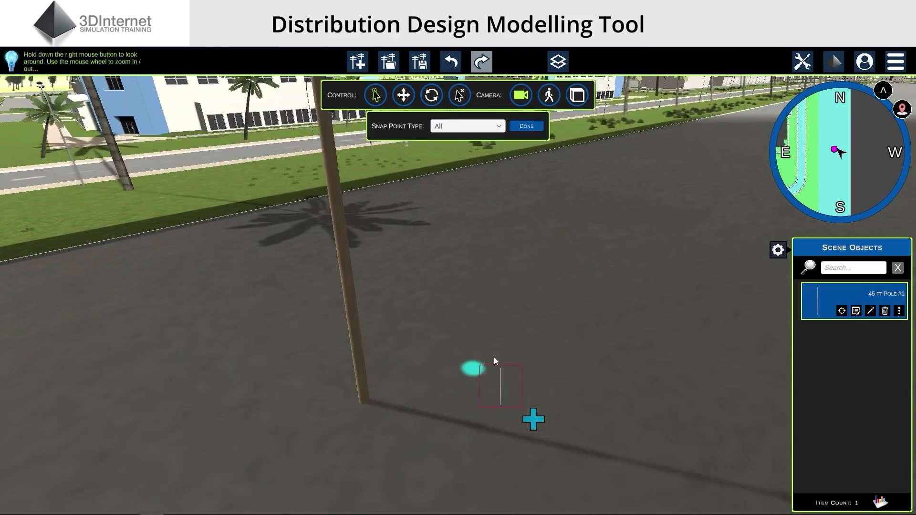
{"action": "left_click", "coordinate": [574, 279]}
{"action": "right_click_drag", "start_coordinate": [545, 317], "coordinate": [555, 337]}
{"action": "left_click", "coordinate": [548, 349]}
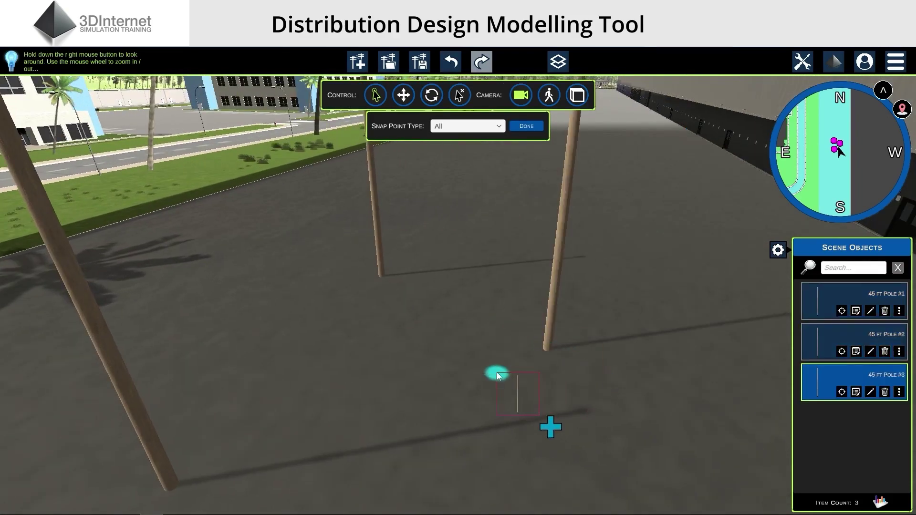
{"action": "mouse_move", "coordinate": [497, 372]}
{"action": "right_mouse_down"}
{"action": "mouse_move", "coordinate": [498, 356]}
{"action": "mouse_move", "coordinate": [485, 362]}
{"action": "right_mouse_up"}
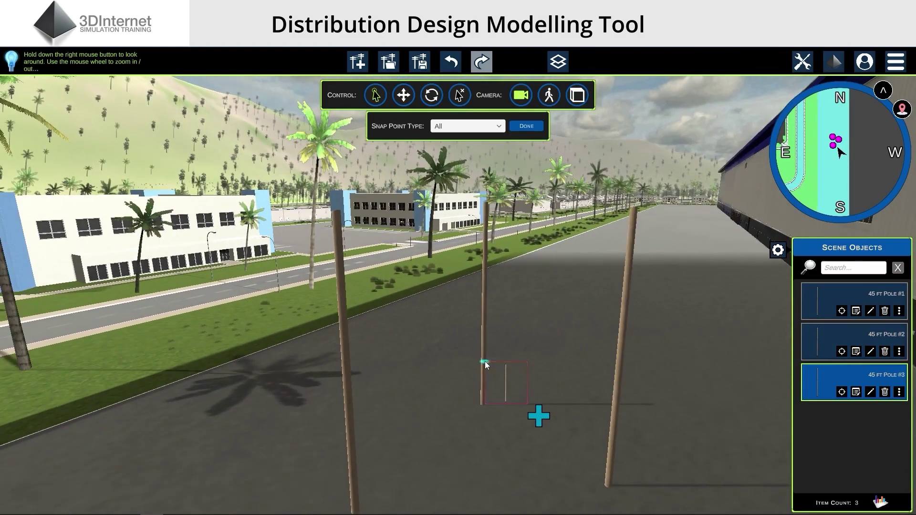
{"action": "key", "text": "Escape"}
{"action": "left_click", "coordinate": [854, 307]}
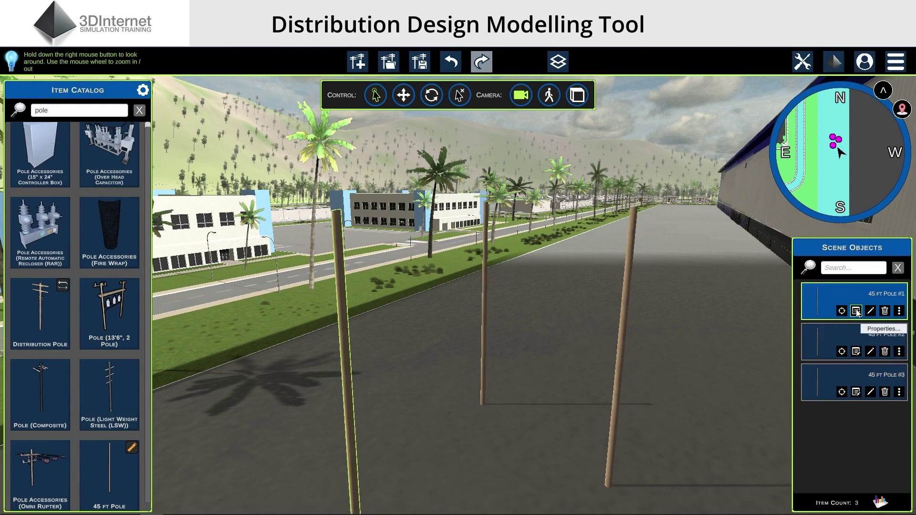
Change the tag of 45 ft Pole #1 to 'New Pole' in its properties
{"action": "left_click", "coordinate": [856, 311]}
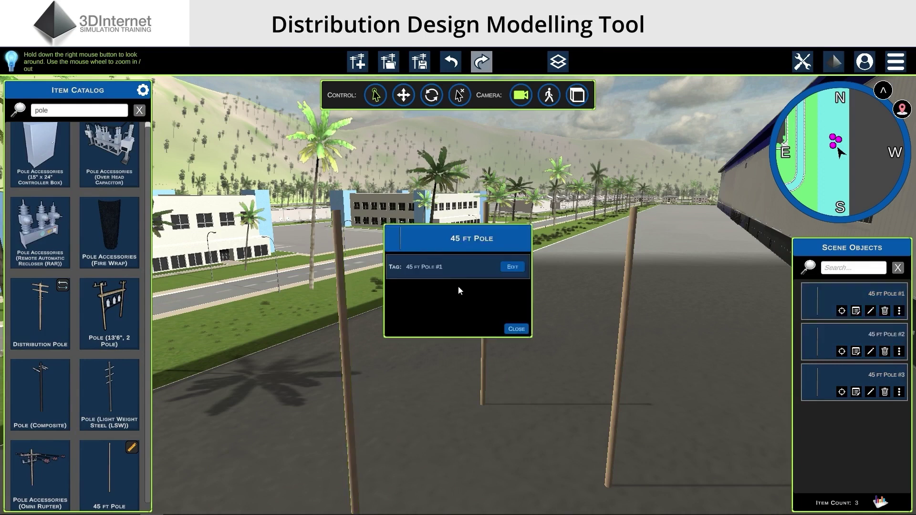
{"action": "left_click", "coordinate": [511, 270]}
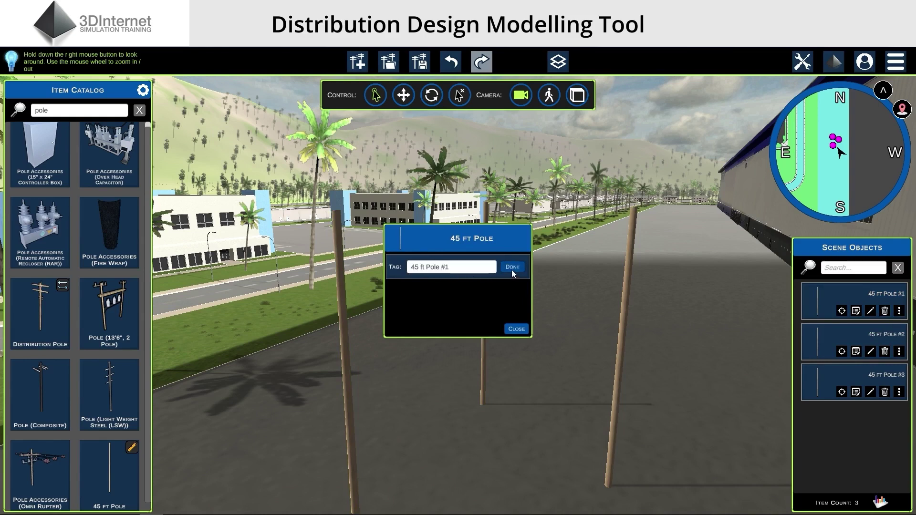
{"action": "left_click", "coordinate": [487, 272]}
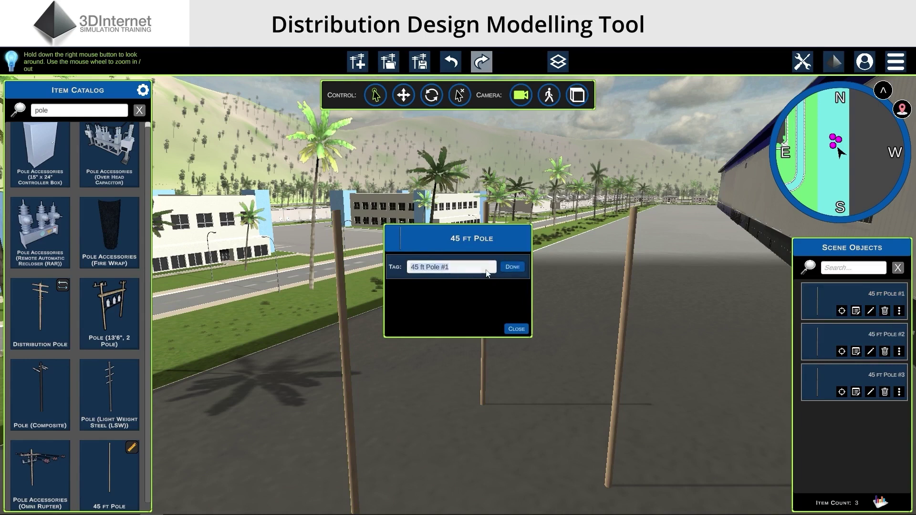
{"action": "type", "text": "New Pole"}
{"action": "left_click", "coordinate": [512, 268]}
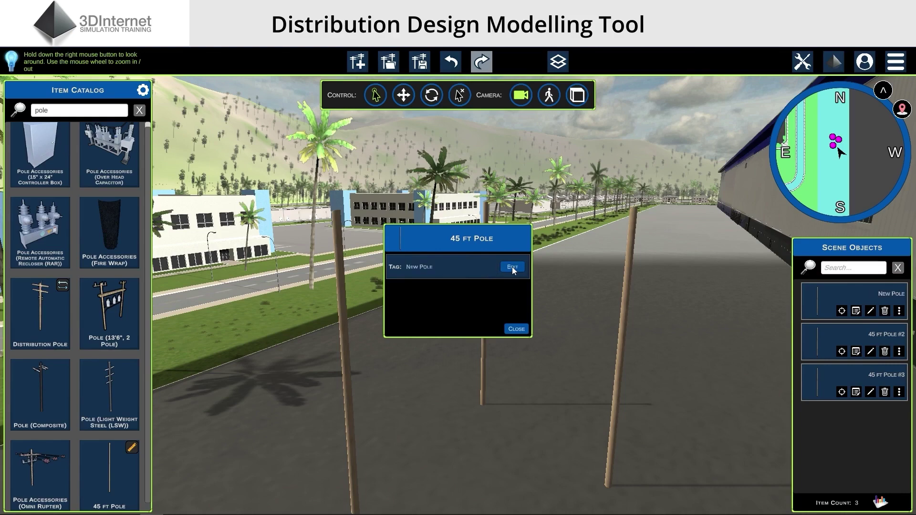
{"action": "left_click", "coordinate": [517, 329]}
Select the New Pole and reopen its properties from the right-click menu to check them
{"action": "scroll", "coordinate": [561, 384], "scroll_direction": "up", "scroll_amount": 3}
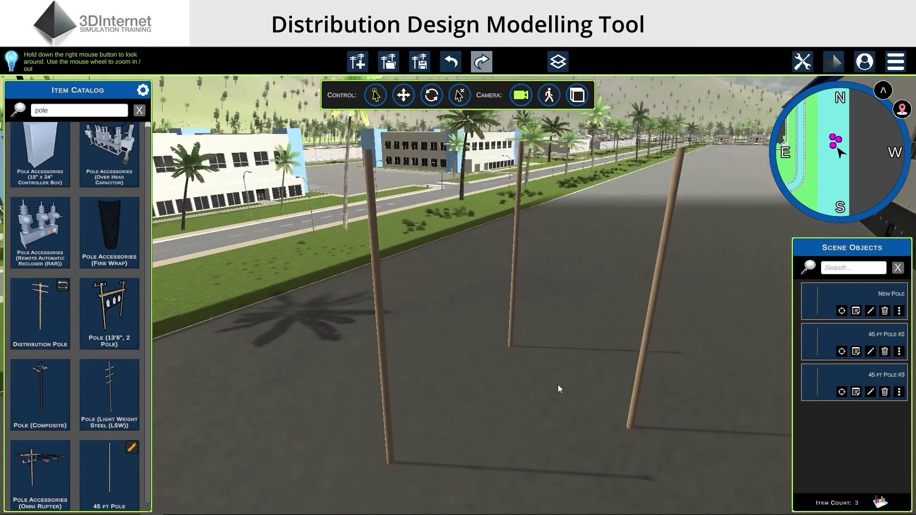
{"action": "left_click", "coordinate": [381, 307]}
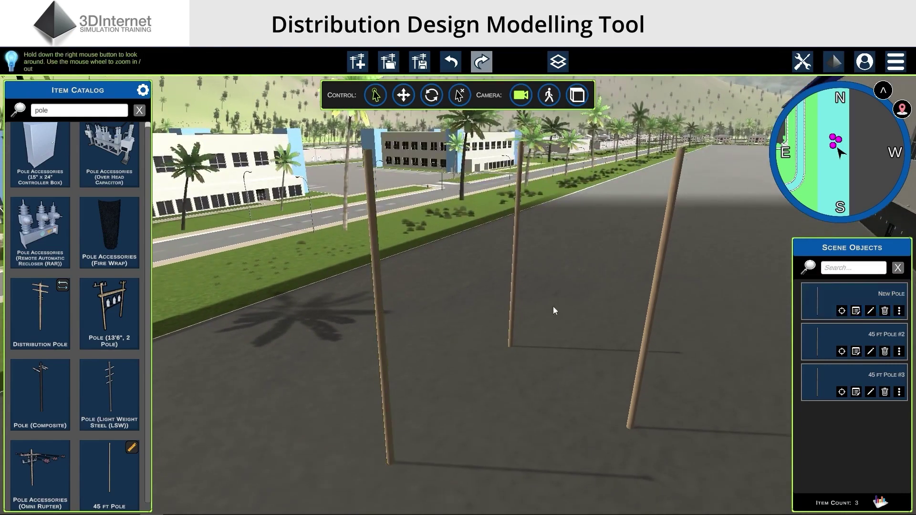
{"action": "right_click", "coordinate": [379, 269]}
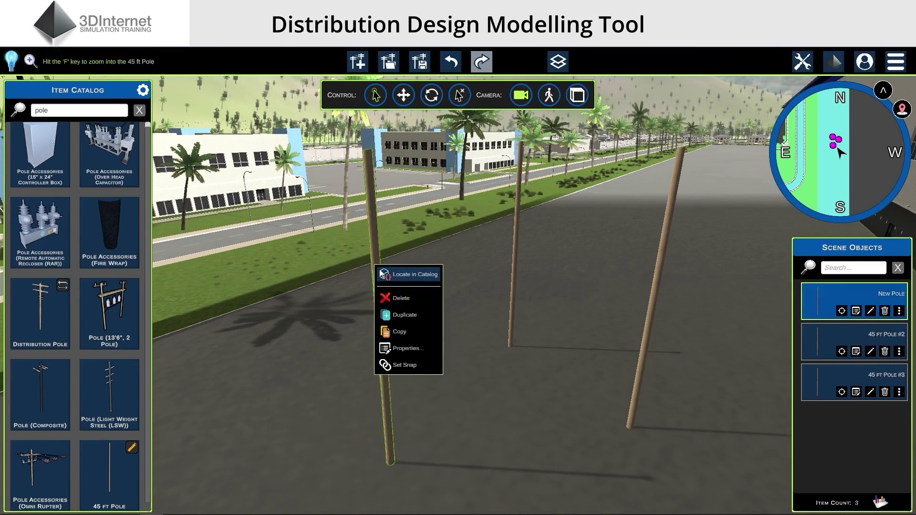
{"action": "left_click", "coordinate": [407, 348]}
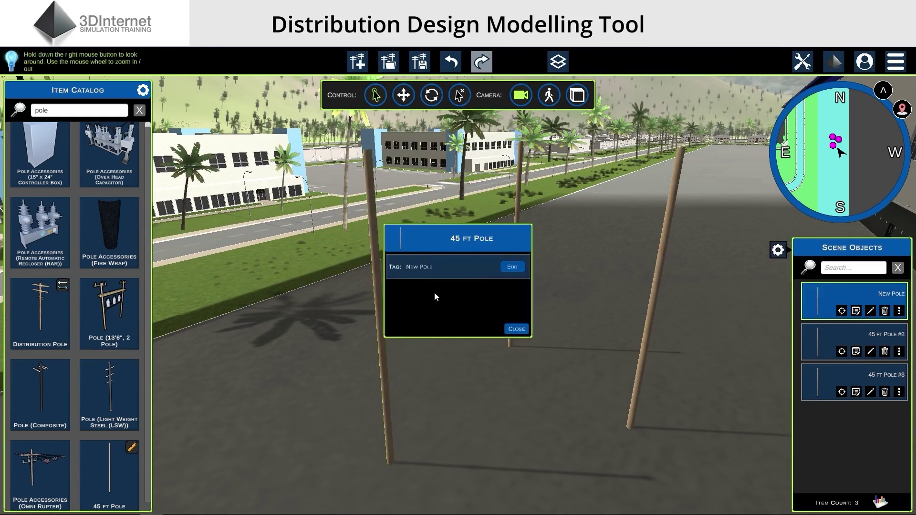
{"action": "left_click", "coordinate": [516, 330]}
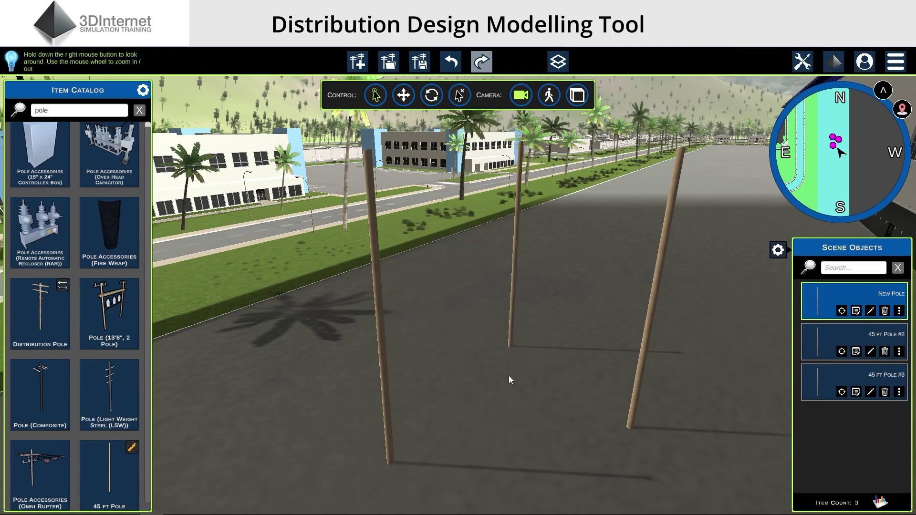
{"action": "scroll", "coordinate": [509, 380], "scroll_direction": "down", "scroll_amount": 3}
{"action": "scroll", "coordinate": [500, 365], "scroll_direction": "up", "scroll_amount": 3}
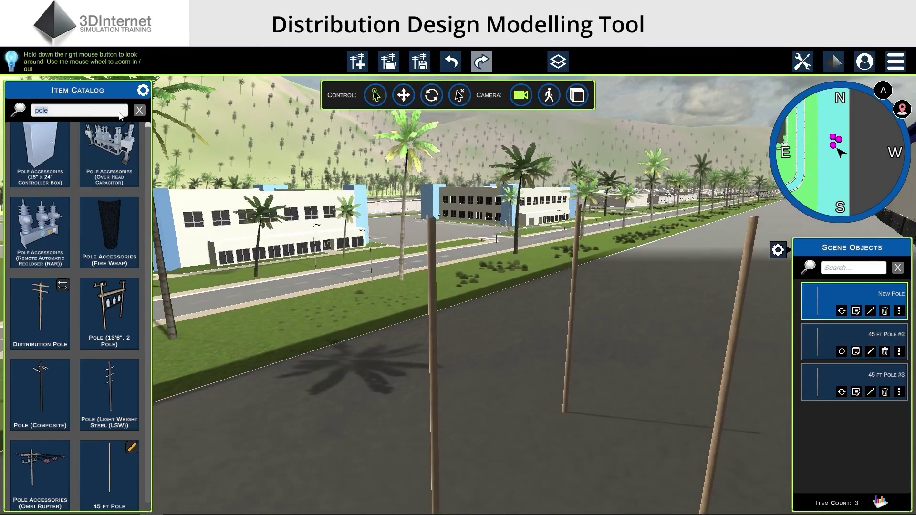
Search the catalog for 'cross arm' and drop a Double Wood Crossarm onto the left pole
{"action": "left_click", "coordinate": [139, 110]}
{"action": "left_click", "coordinate": [64, 109]}
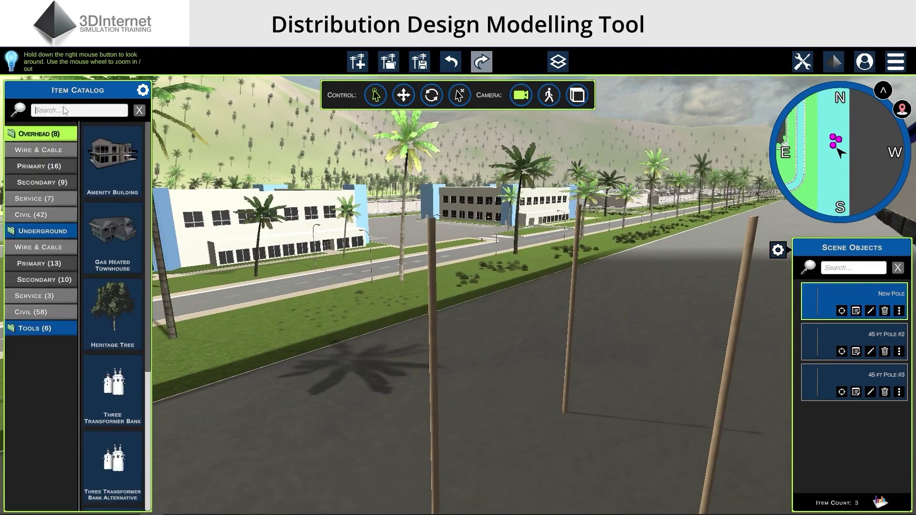
{"action": "type", "text": "cross"}
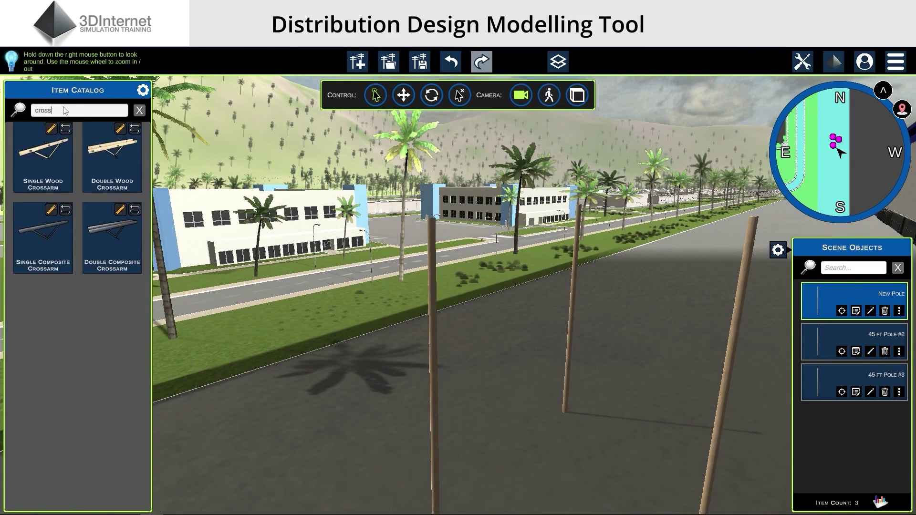
{"action": "type", "text": " arm"}
{"action": "left_click_drag", "start_coordinate": [113, 158], "coordinate": [420, 316]}
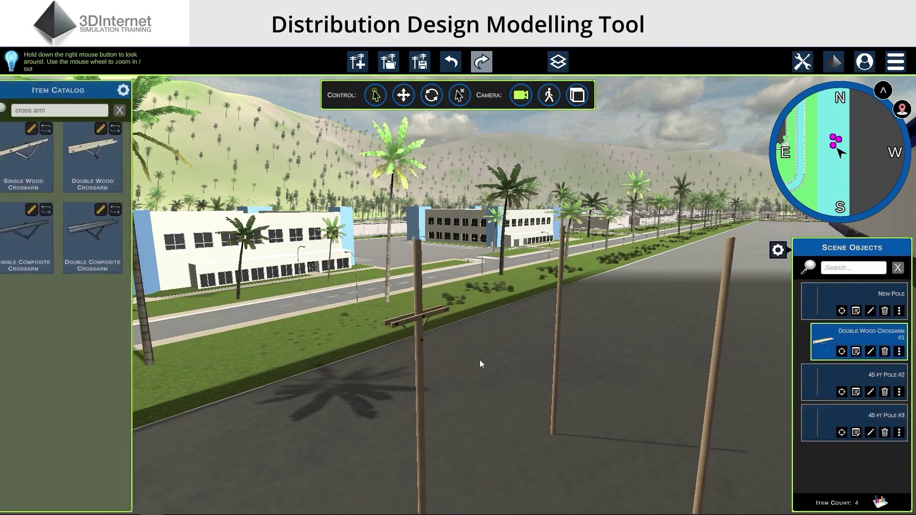
{"action": "scroll", "coordinate": [480, 360], "scroll_direction": "up", "scroll_amount": 3}
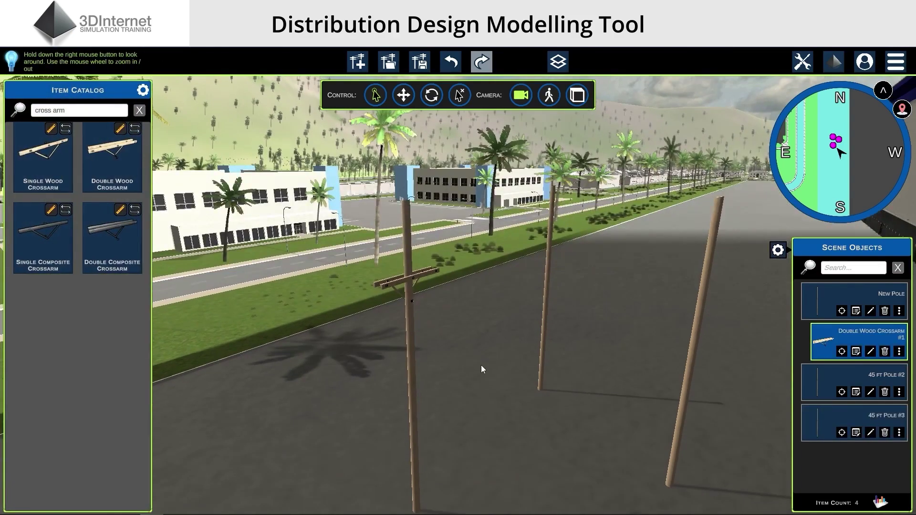
Search for 'insulator' and attach Insulator #1 to the crossarm on the New Pole
{"action": "left_click", "coordinate": [139, 110]}
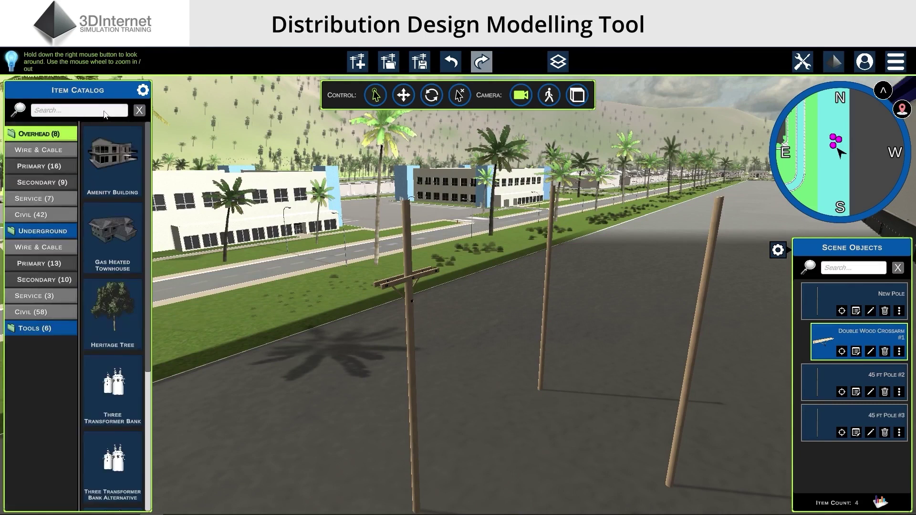
{"action": "type", "text": "insulator"}
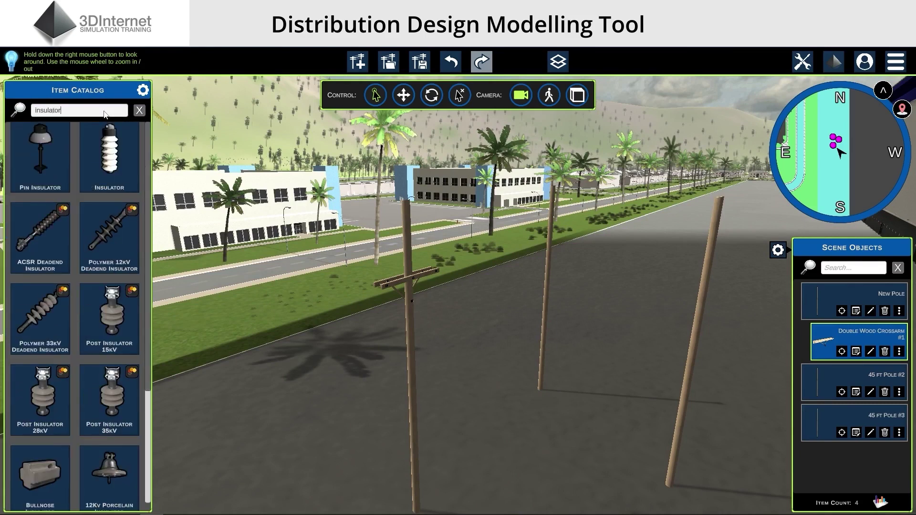
{"action": "scroll", "coordinate": [119, 372], "scroll_direction": "down", "scroll_amount": 4}
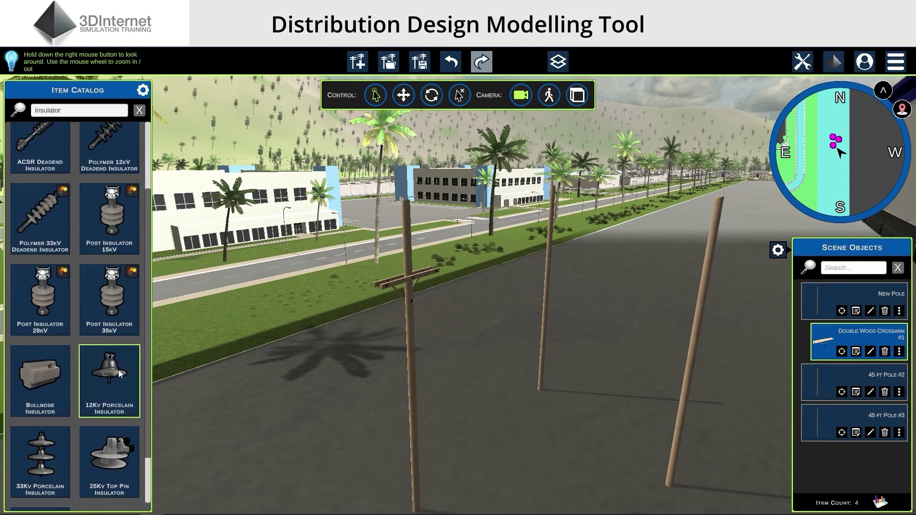
{"action": "scroll", "coordinate": [118, 371], "scroll_direction": "up", "scroll_amount": 4}
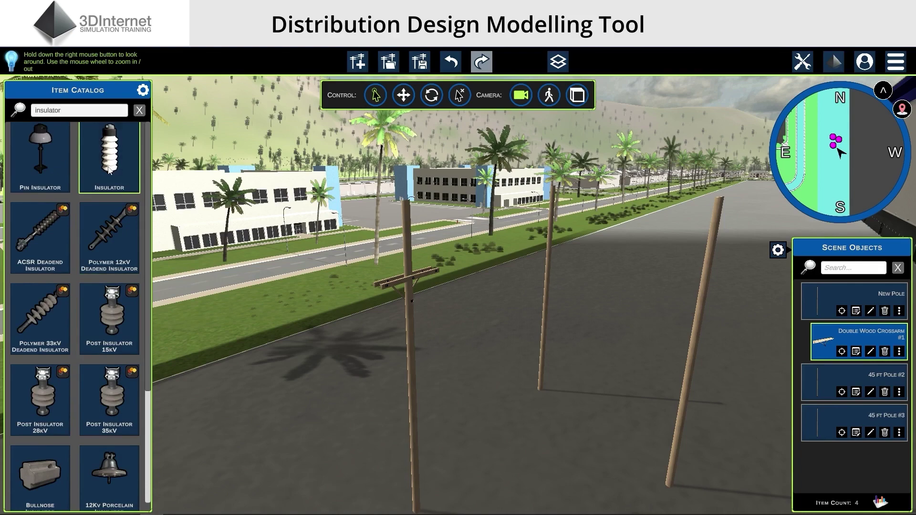
{"action": "left_click", "coordinate": [109, 170]}
{"action": "scroll", "coordinate": [445, 163], "scroll_direction": "up", "scroll_amount": 4}
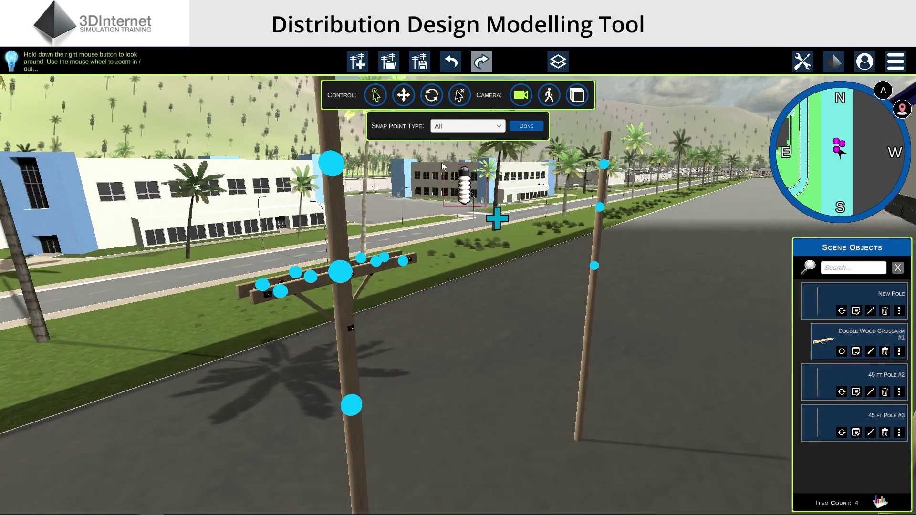
{"action": "scroll", "coordinate": [442, 163], "scroll_direction": "up", "scroll_amount": 5}
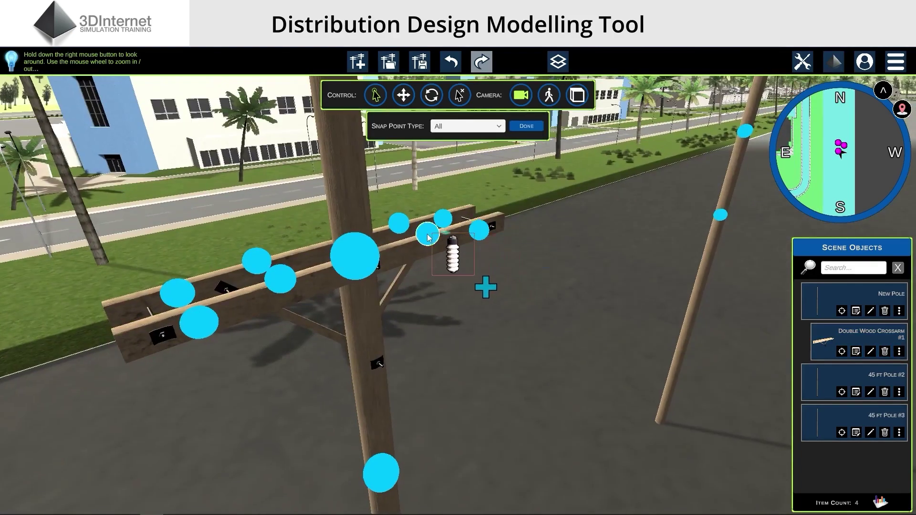
{"action": "left_click", "coordinate": [428, 235]}
{"action": "scroll", "coordinate": [470, 353], "scroll_direction": "down", "scroll_amount": 4}
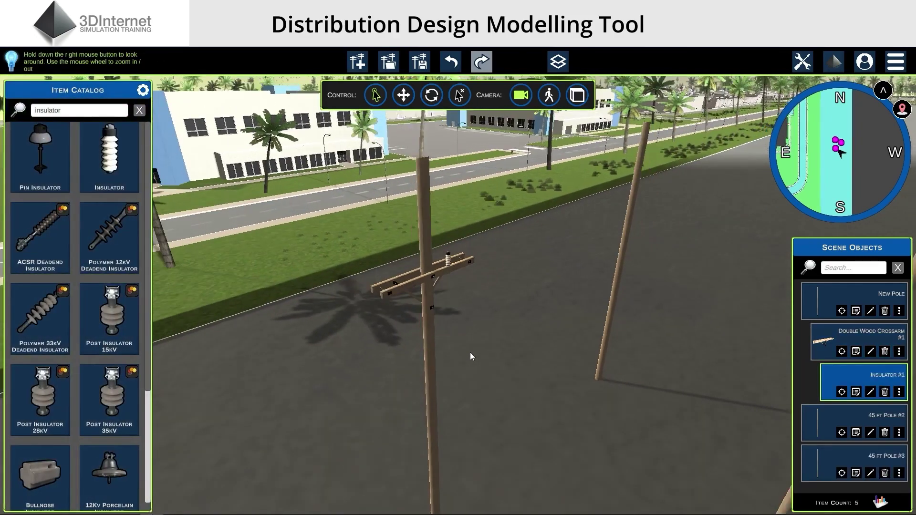
{"action": "right_click_drag", "start_coordinate": [470, 352], "coordinate": [489, 364]}
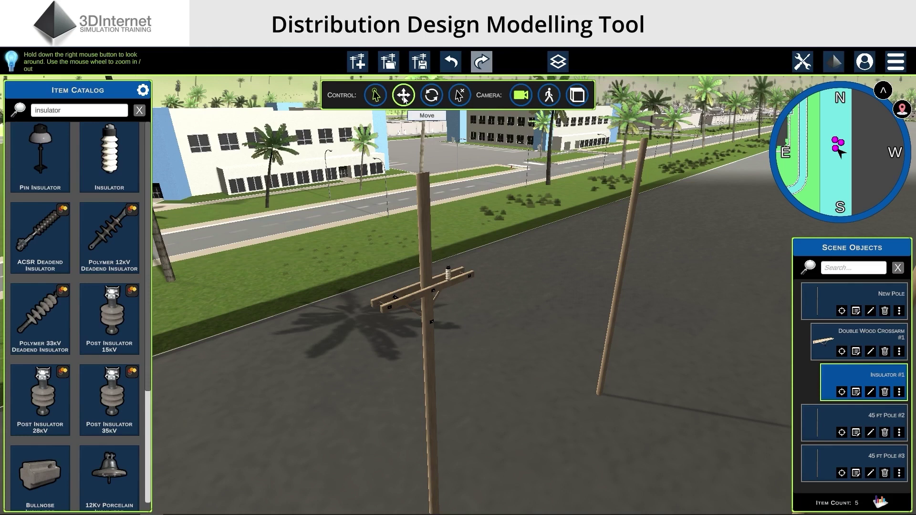
Move the New Pole, with its crossarm and insulator, to a new spot on the road
{"action": "left_click", "coordinate": [403, 96]}
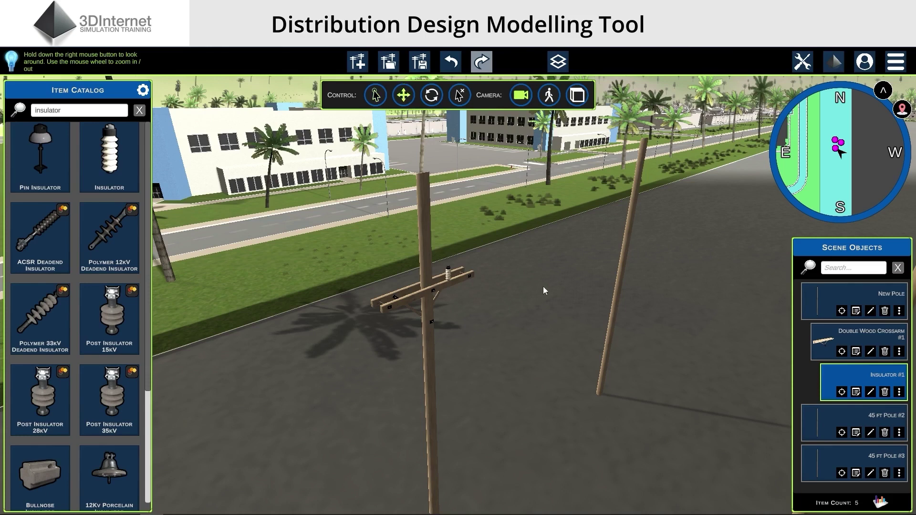
{"action": "right_click_drag", "start_coordinate": [543, 286], "coordinate": [544, 296]}
{"action": "left_click", "coordinate": [433, 332]}
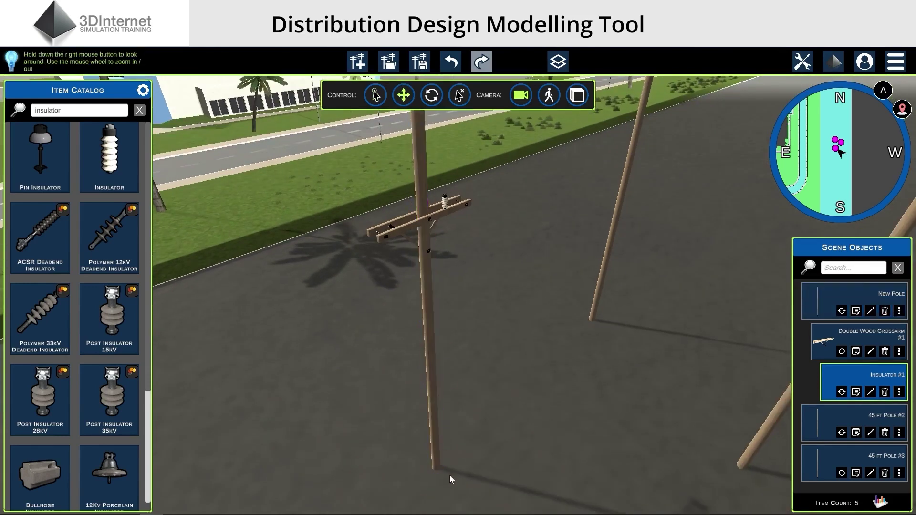
{"action": "left_click_drag", "start_coordinate": [431, 330], "coordinate": [459, 484]}
{"action": "left_click", "coordinate": [493, 381]}
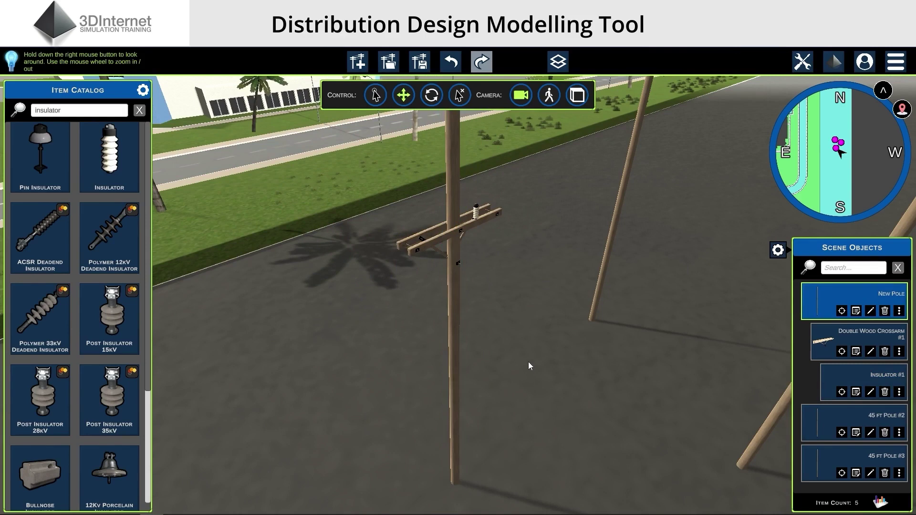
Raise the Double Wood Crossarm higher up the pole
{"action": "left_click", "coordinate": [440, 236]}
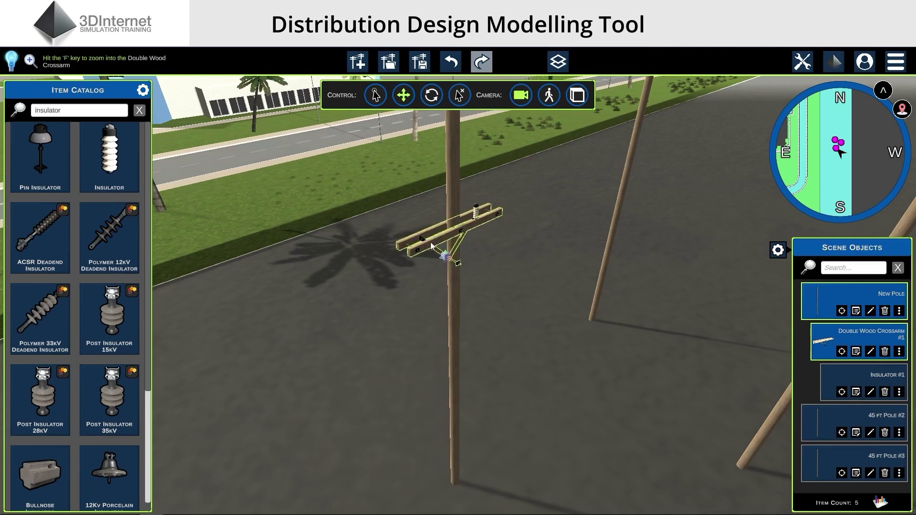
{"action": "left_click", "coordinate": [434, 236]}
{"action": "right_click_drag", "start_coordinate": [455, 205], "coordinate": [500, 303]}
{"action": "left_click_drag", "start_coordinate": [462, 311], "coordinate": [481, 244]}
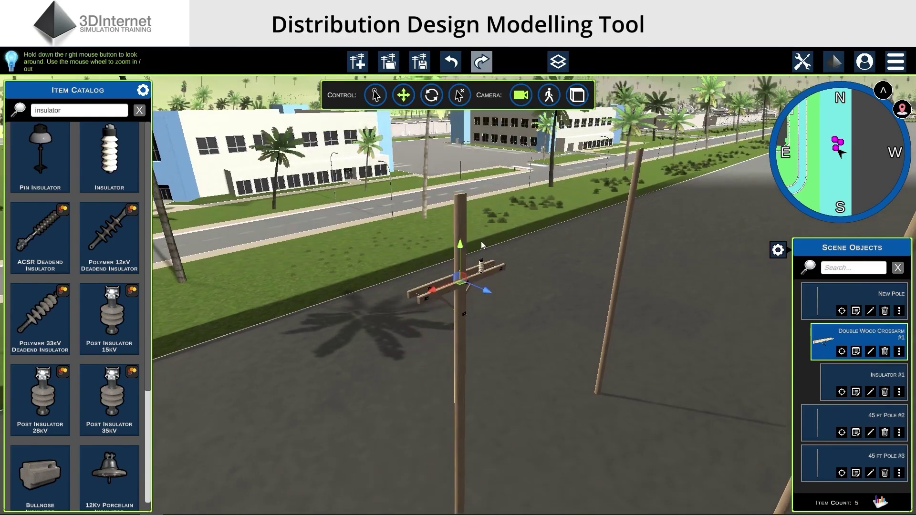
Slide the insulator along the crossarm to a new position
{"action": "left_click", "coordinate": [482, 266]}
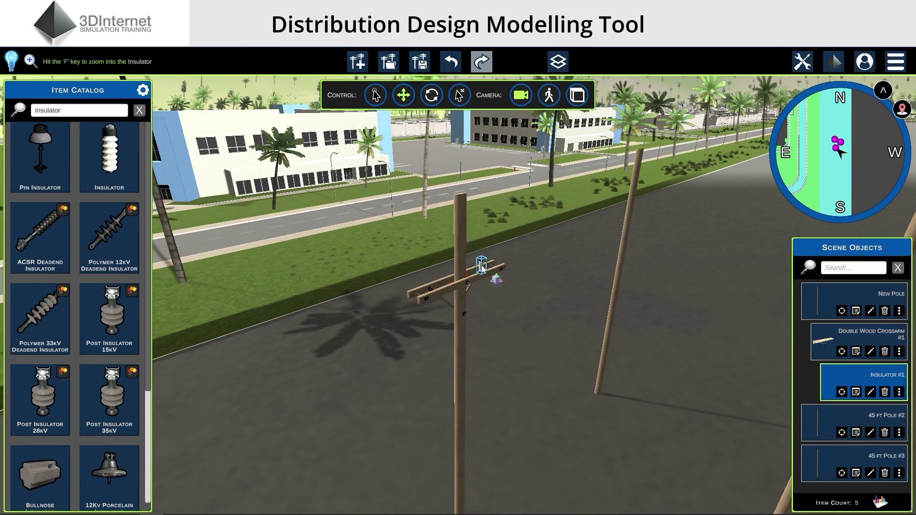
{"action": "left_click", "coordinate": [494, 281]}
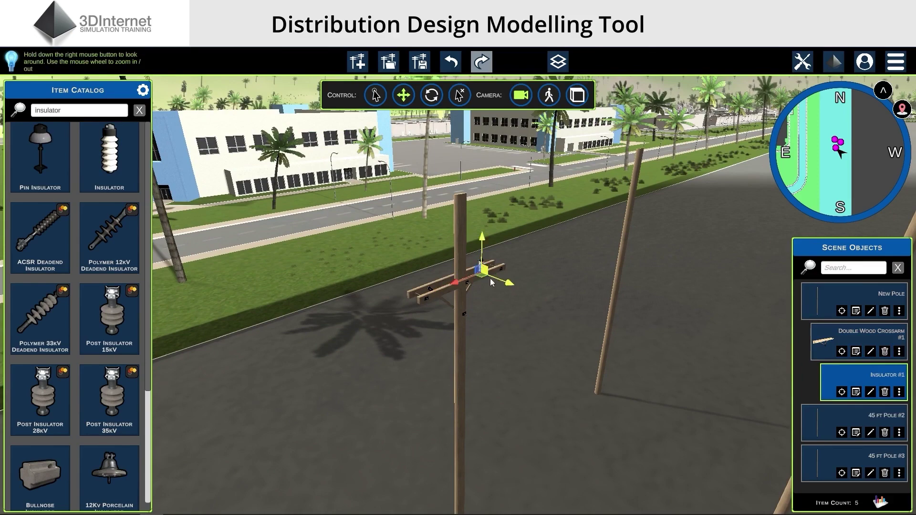
{"action": "scroll", "coordinate": [521, 264], "scroll_direction": "up", "scroll_amount": 3}
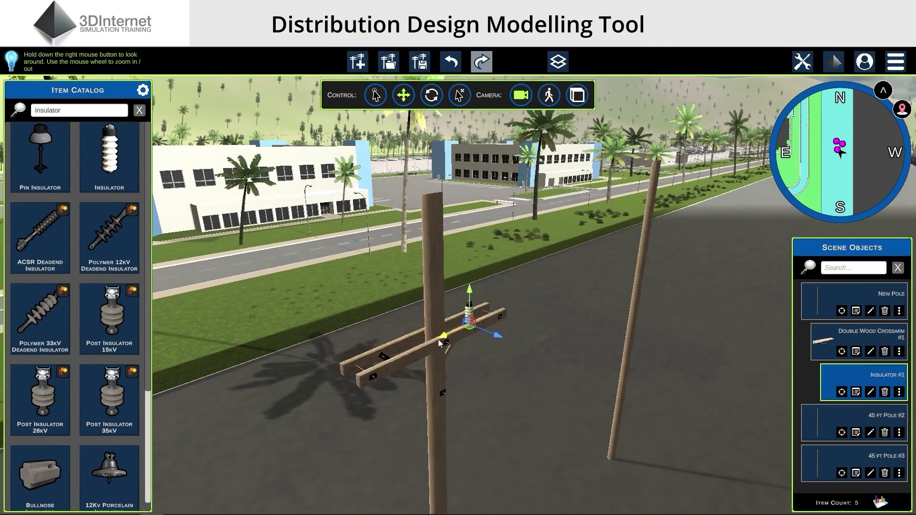
{"action": "left_click_drag", "start_coordinate": [439, 342], "coordinate": [479, 321]}
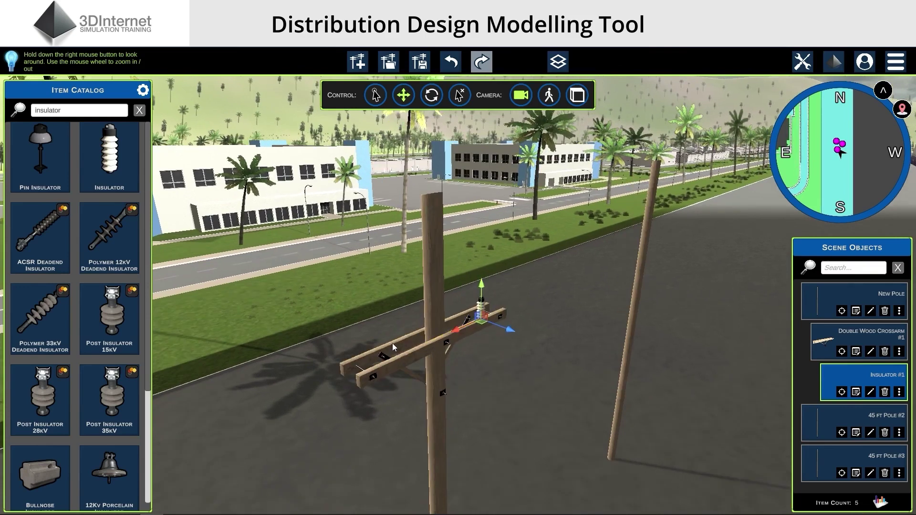
{"action": "left_click_drag", "start_coordinate": [461, 337], "coordinate": [451, 345]}
{"action": "left_click", "coordinate": [571, 377]}
{"action": "scroll", "coordinate": [571, 376], "scroll_direction": "down", "scroll_amount": 5}
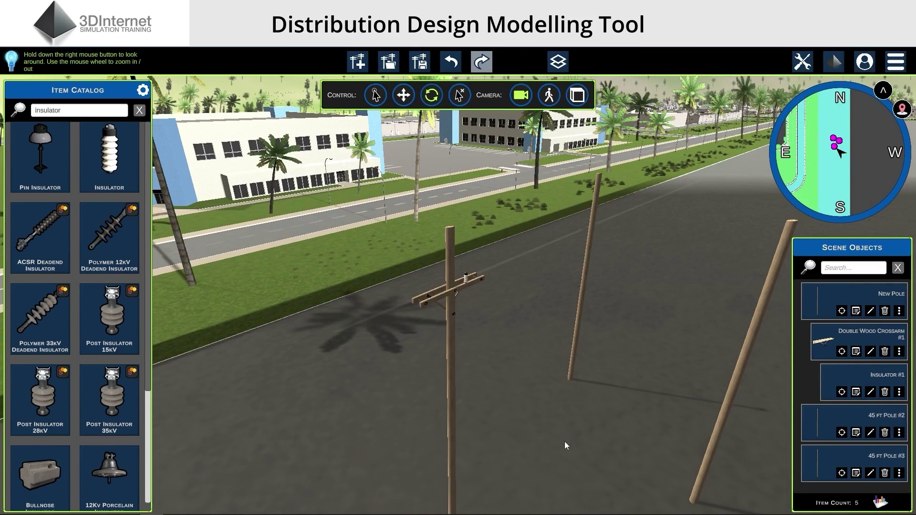
Rotate the New Pole about its own axis
{"action": "right_click_drag", "start_coordinate": [565, 442], "coordinate": [563, 448]}
{"action": "left_click", "coordinate": [460, 453]}
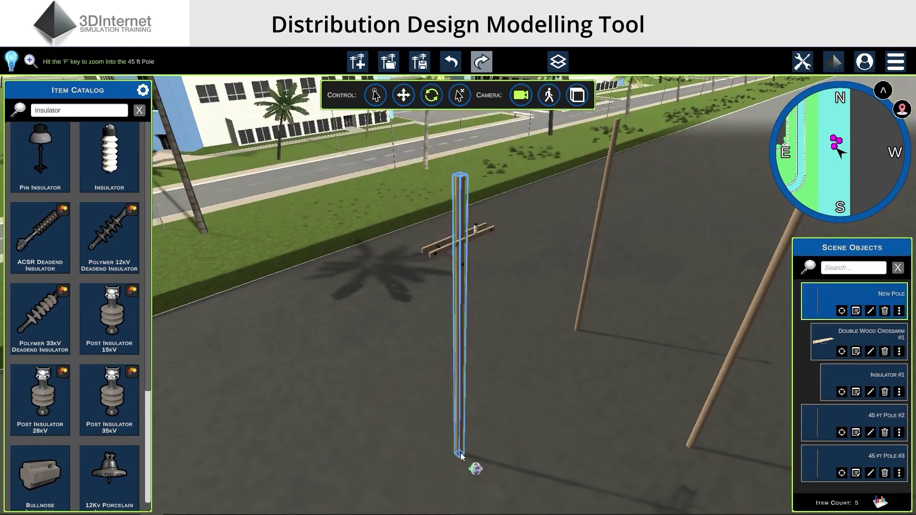
{"action": "left_click", "coordinate": [504, 450]}
{"action": "scroll", "coordinate": [477, 465], "scroll_direction": "up", "scroll_amount": 2}
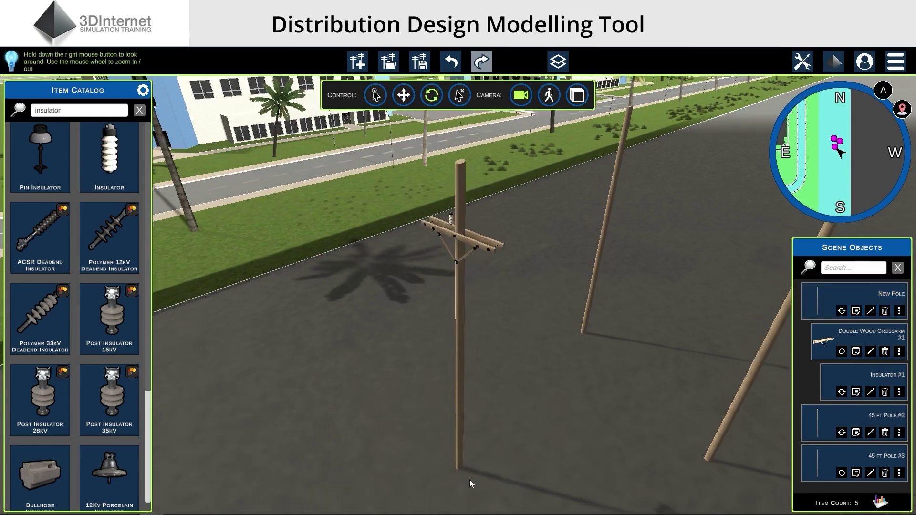
{"action": "left_click", "coordinate": [461, 472]}
{"action": "left_click_drag", "start_coordinate": [443, 472], "coordinate": [385, 480]}
{"action": "left_click", "coordinate": [510, 457]}
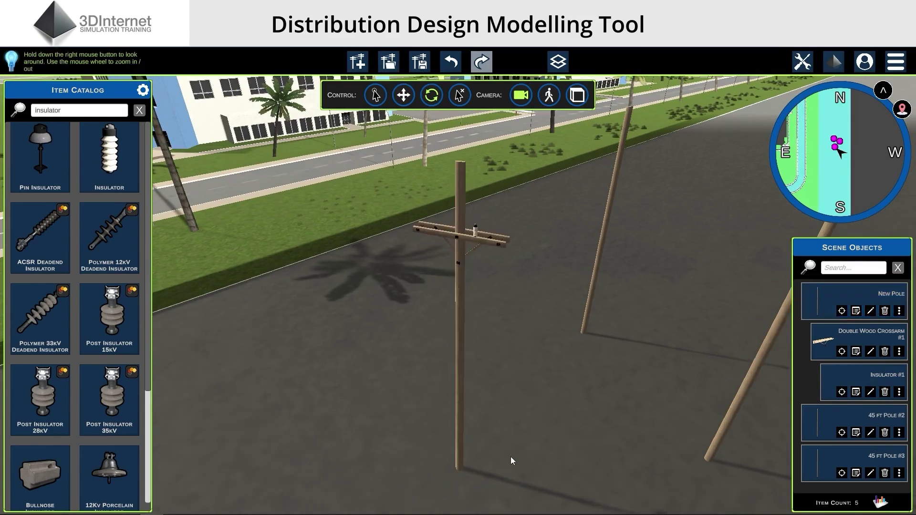
{"action": "left_click", "coordinate": [461, 472]}
{"action": "left_click_drag", "start_coordinate": [461, 471], "coordinate": [481, 467]}
{"action": "left_click", "coordinate": [637, 446]}
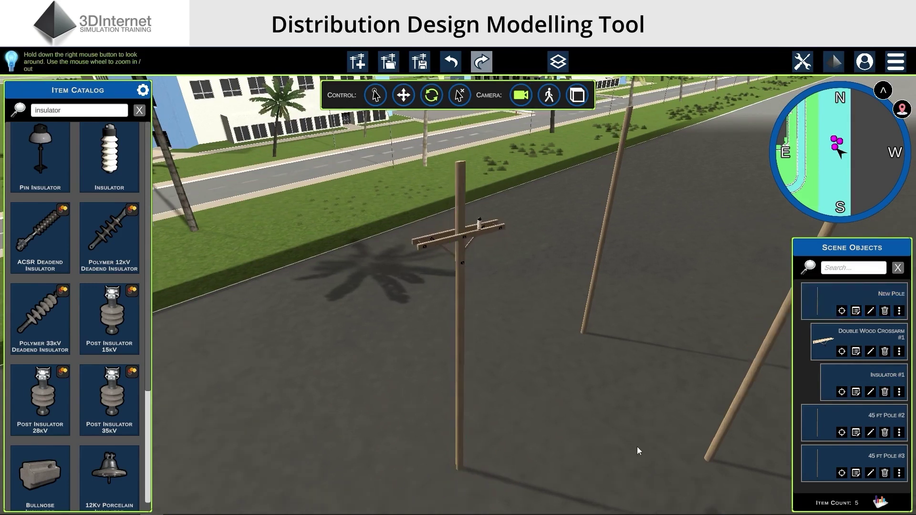
Rotate the Double Wood Crossarm, with its insulator, to a new angle around the vertical axis
{"action": "left_click", "coordinate": [495, 230]}
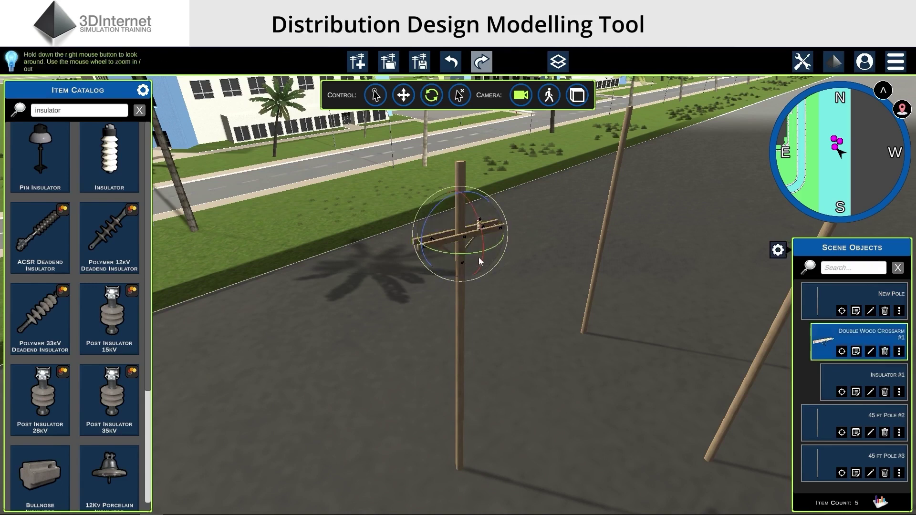
{"action": "left_click_drag", "start_coordinate": [480, 252], "coordinate": [393, 288]}
{"action": "left_click_drag", "start_coordinate": [427, 251], "coordinate": [500, 254]}
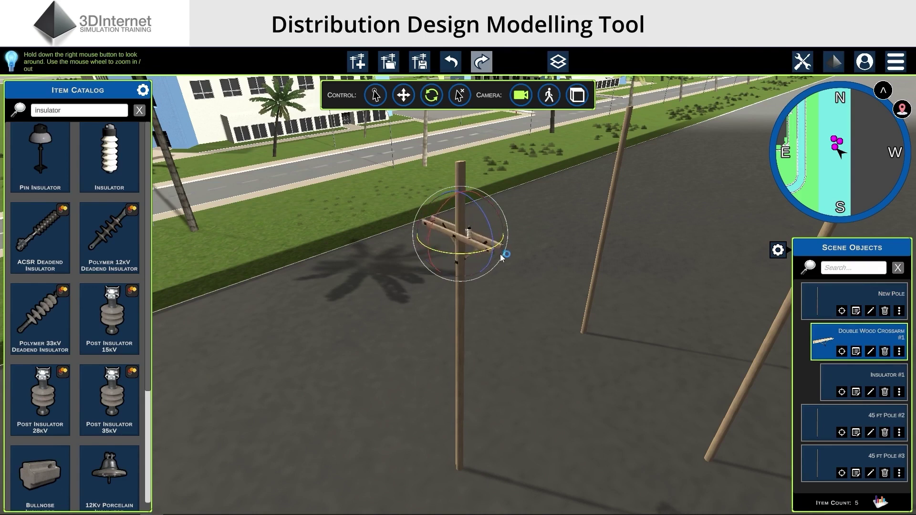
{"action": "left_click", "coordinate": [531, 323]}
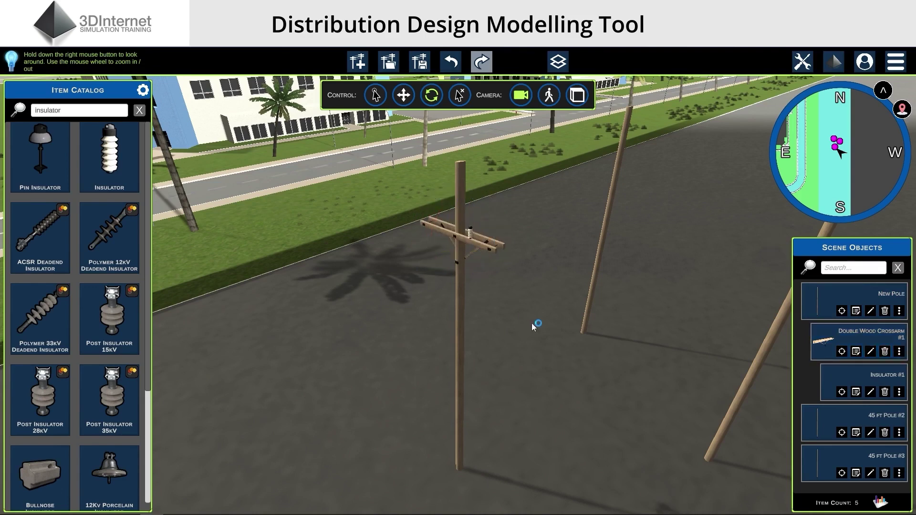
{"action": "right_click_drag", "start_coordinate": [532, 322], "coordinate": [543, 248]}
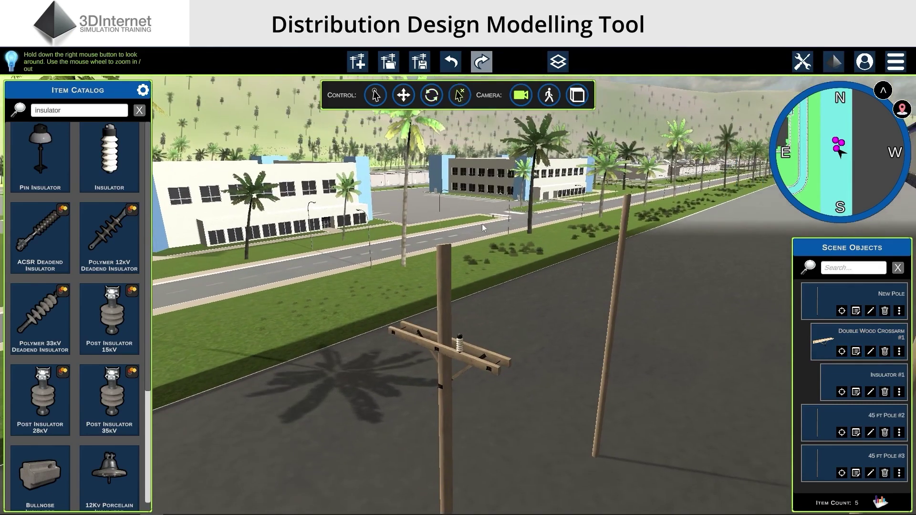
{"action": "left_click", "coordinate": [461, 342]}
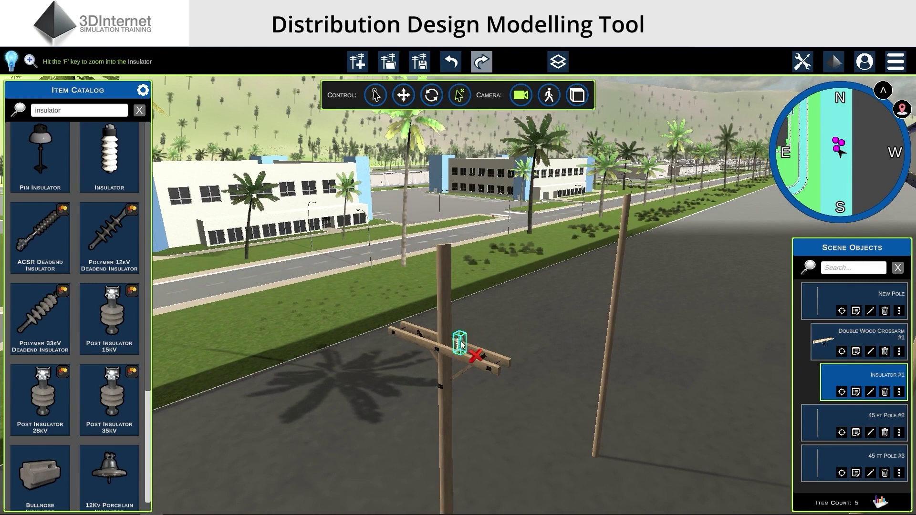
{"action": "key", "text": "Delete"}
{"action": "left_click", "coordinate": [490, 360]}
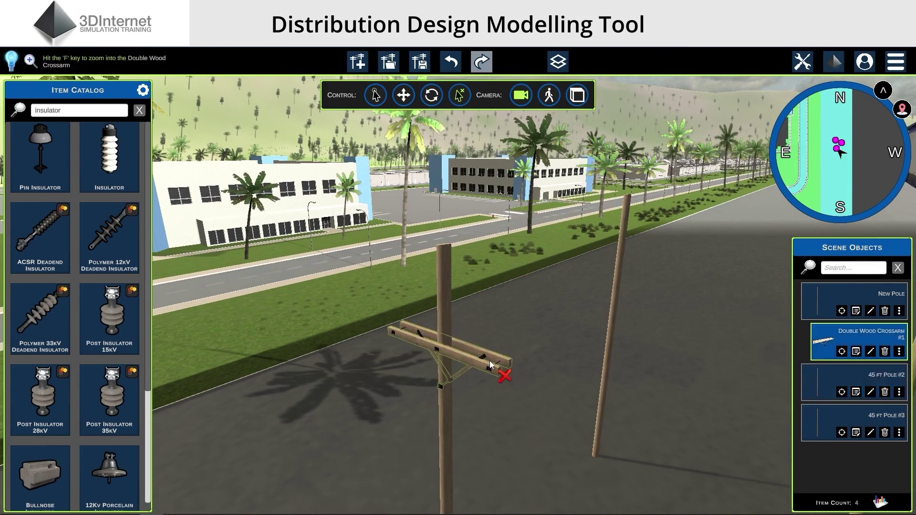
{"action": "key", "text": "Delete"}
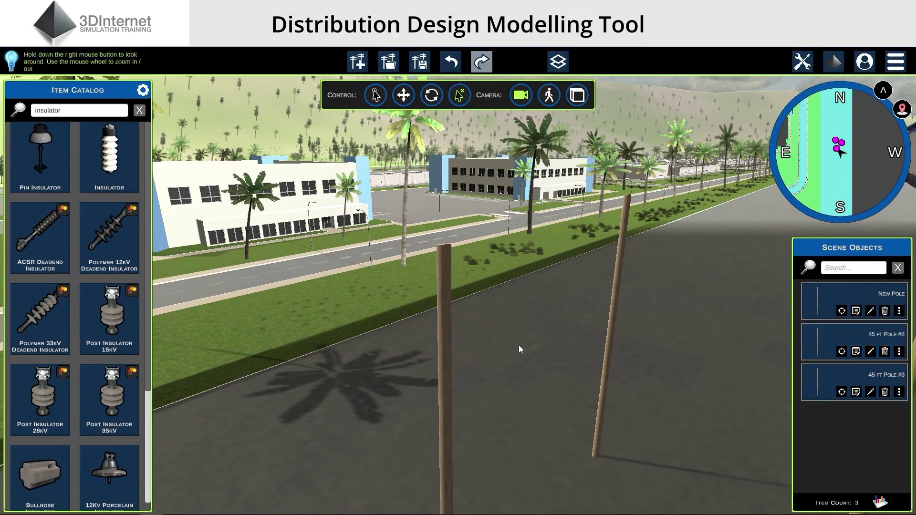
{"action": "right_click_drag", "start_coordinate": [520, 345], "coordinate": [519, 357]}
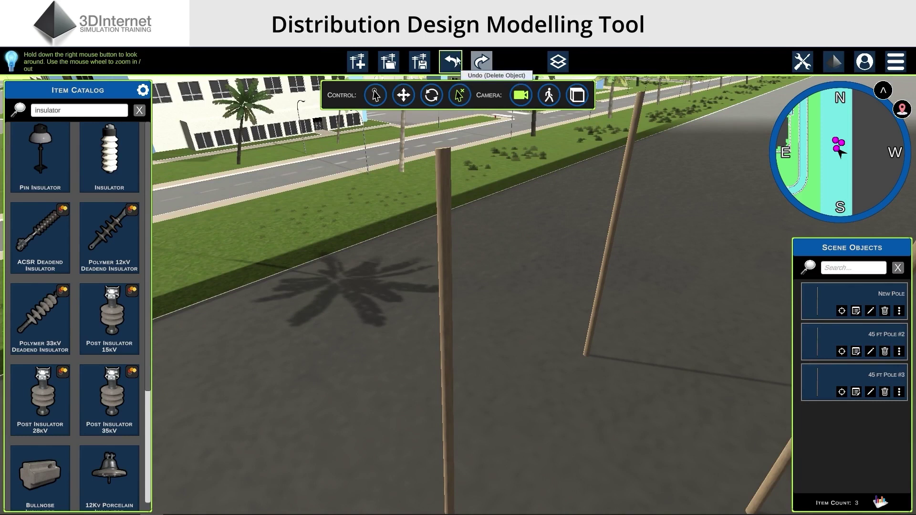
{"action": "left_click", "coordinate": [455, 61]}
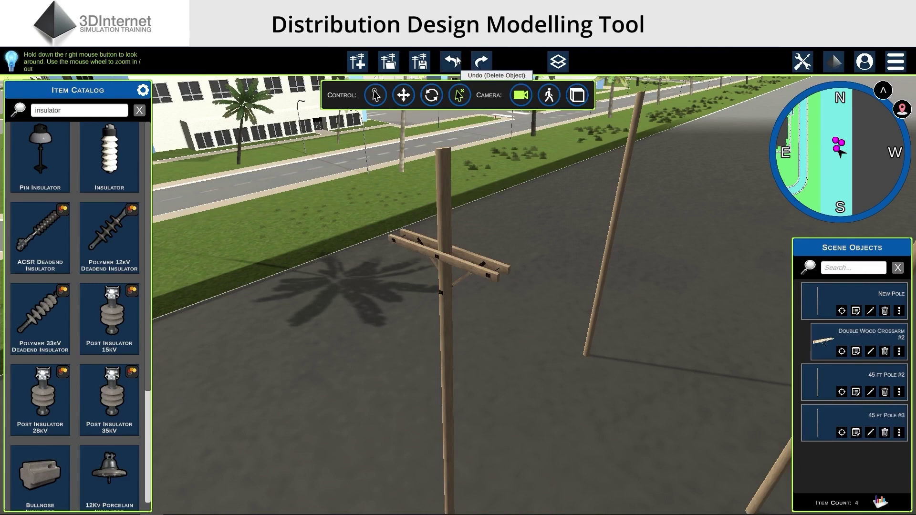
{"action": "left_click", "coordinate": [456, 61]}
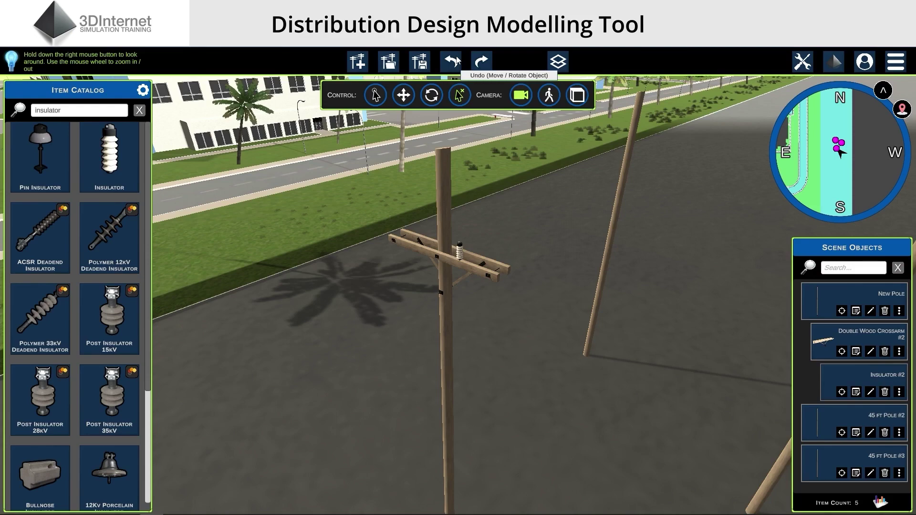
{"action": "scroll", "coordinate": [578, 381], "scroll_direction": "down", "scroll_amount": 6}
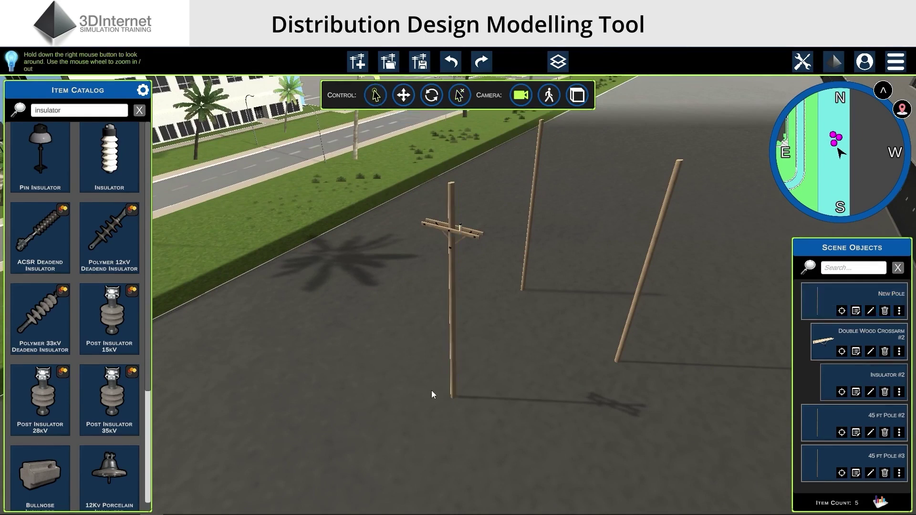
Duplicate the crossarm pole and move the copy beside the others
{"action": "right_click", "coordinate": [455, 346]}
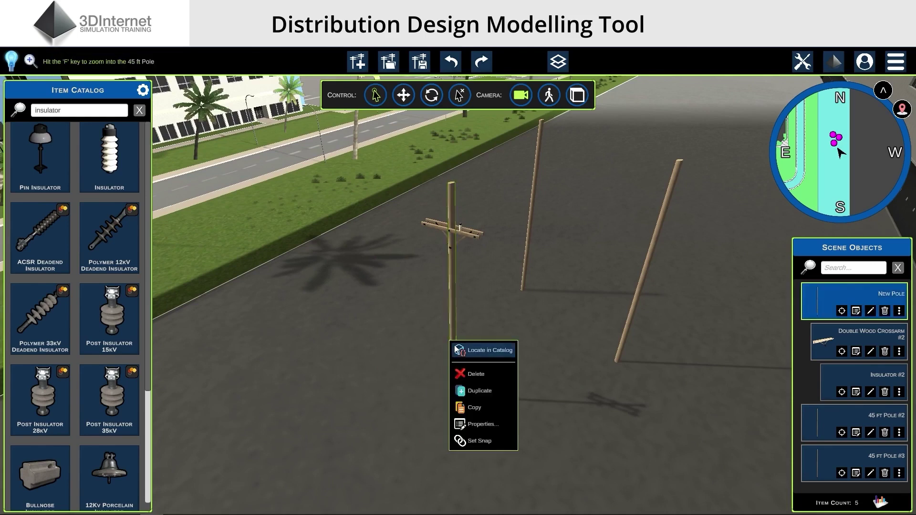
{"action": "left_click", "coordinate": [480, 392]}
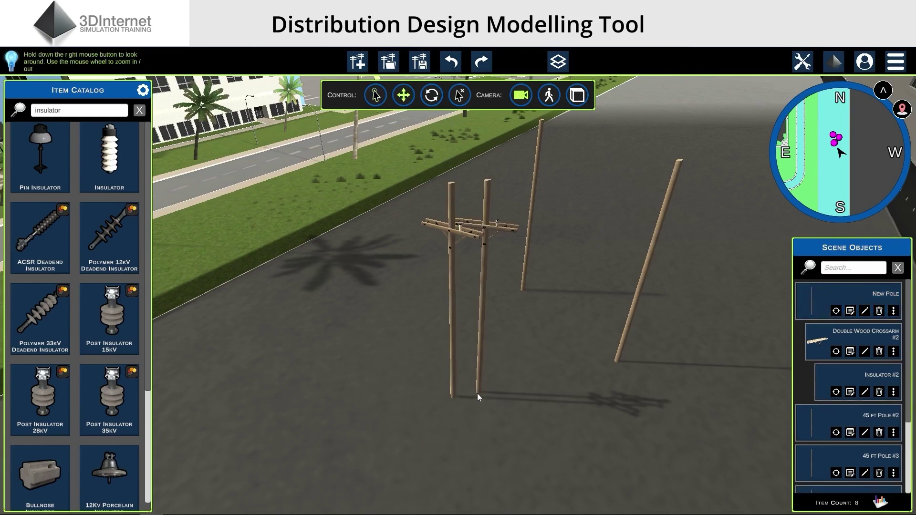
{"action": "left_click_drag", "start_coordinate": [477, 393], "coordinate": [544, 418]}
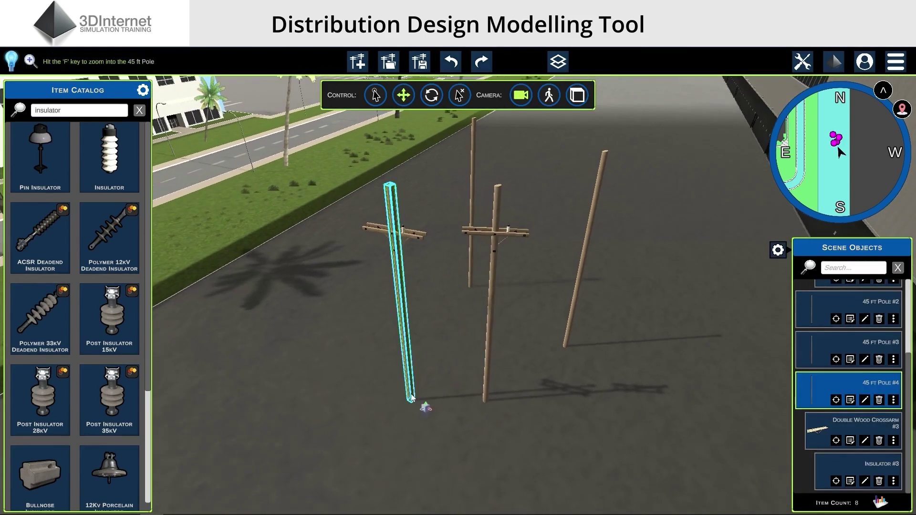
Copy the left crossarm pole and paste three copies at different spots on the ground
{"action": "left_click", "coordinate": [375, 95]}
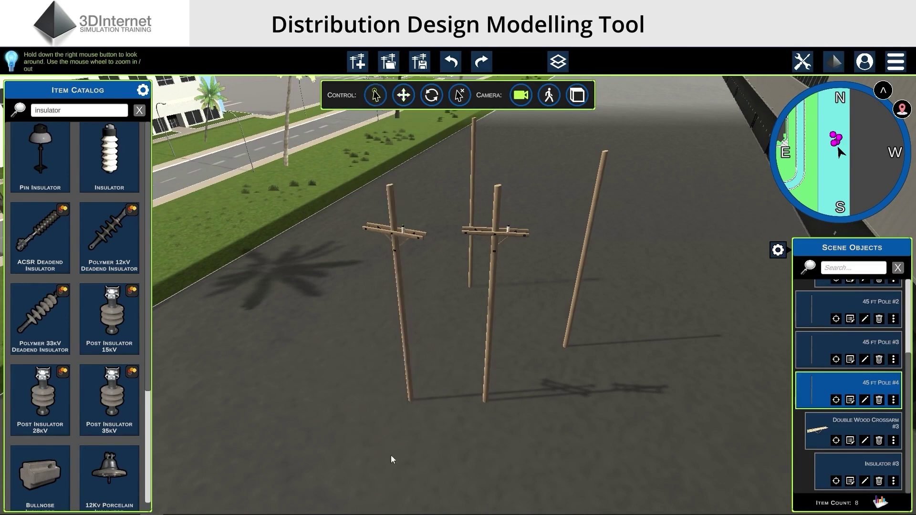
{"action": "right_click", "coordinate": [411, 392]}
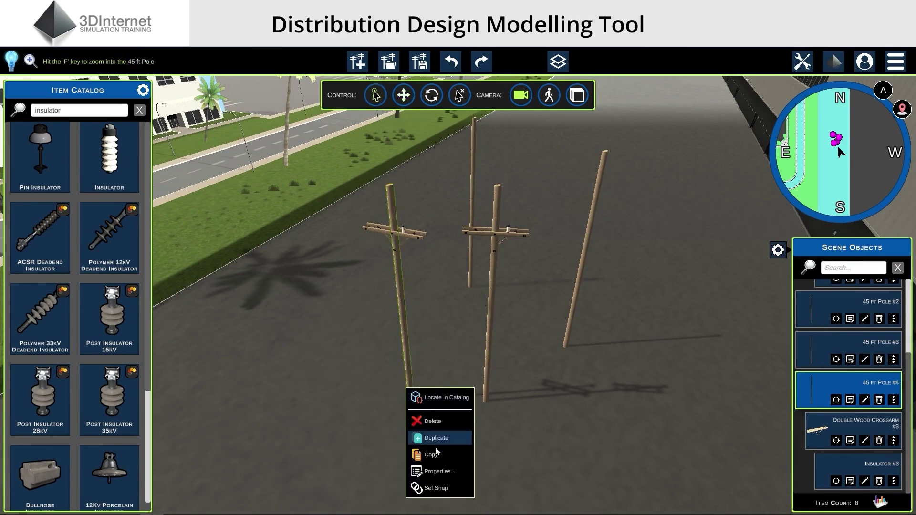
{"action": "left_click", "coordinate": [468, 456]}
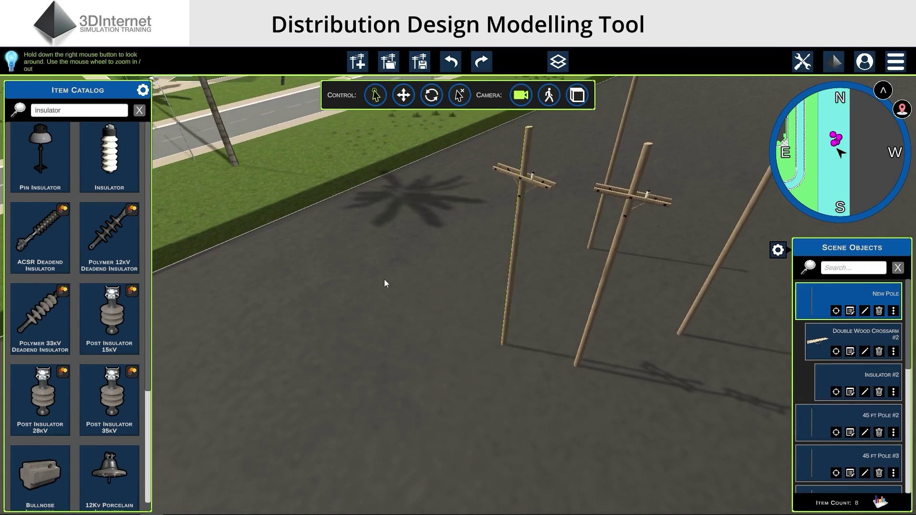
{"action": "right_click", "coordinate": [374, 263]}
{"action": "left_click", "coordinate": [382, 269]}
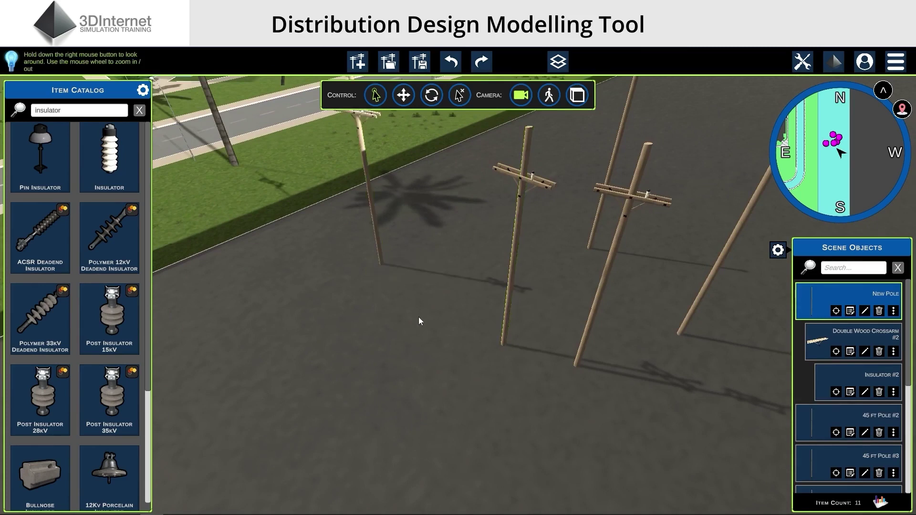
{"action": "right_click", "coordinate": [428, 301]}
{"action": "left_click", "coordinate": [448, 303]}
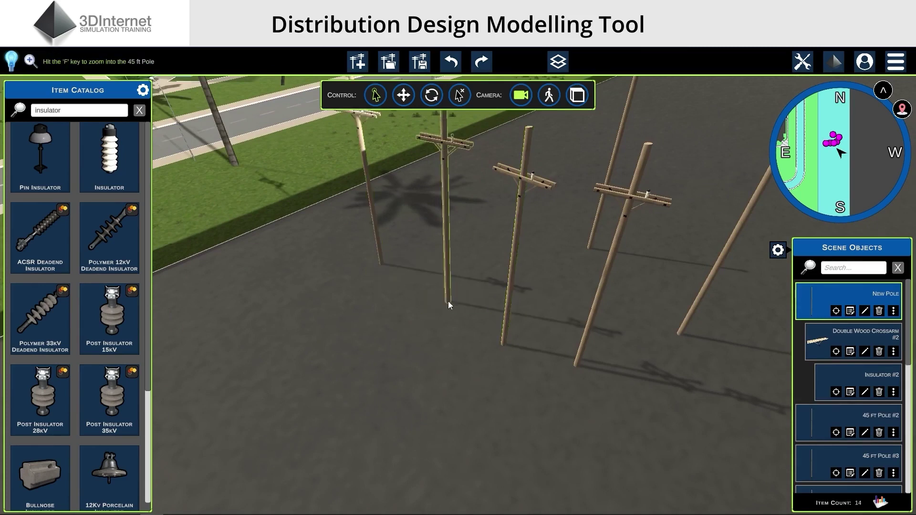
{"action": "right_click", "coordinate": [433, 354]}
{"action": "left_click", "coordinate": [458, 375]}
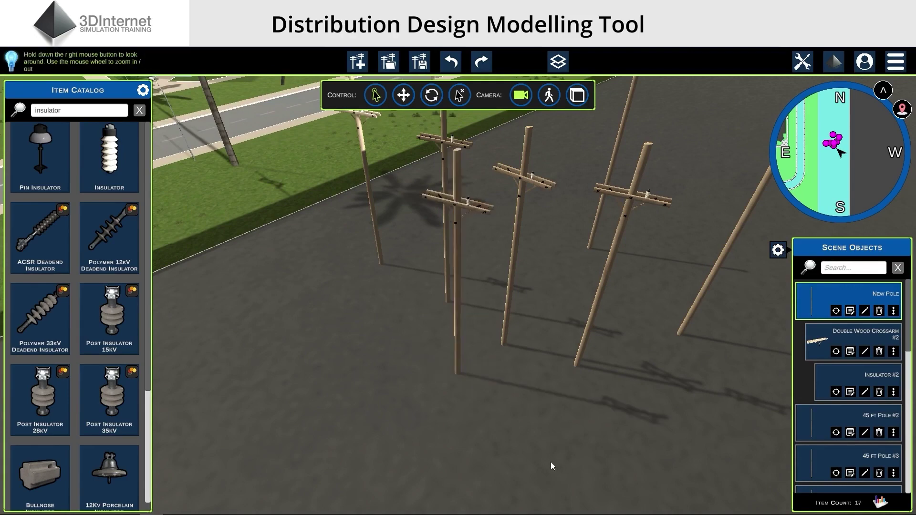
Box-select all the poles and move the group right and down the road
{"action": "right_click_drag", "start_coordinate": [551, 462], "coordinate": [562, 460]}
{"action": "right_click_drag", "start_coordinate": [562, 460], "coordinate": [565, 451]}
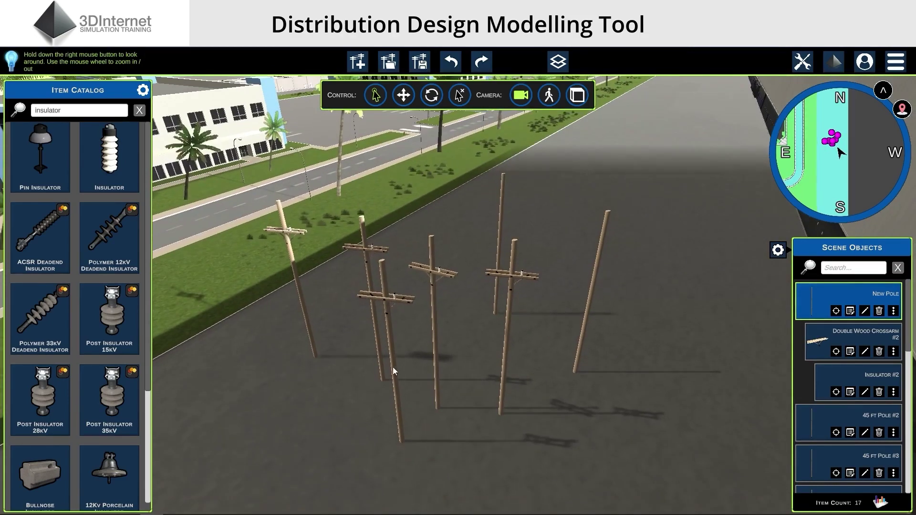
{"action": "left_click_drag", "start_coordinate": [214, 144], "coordinate": [672, 485]}
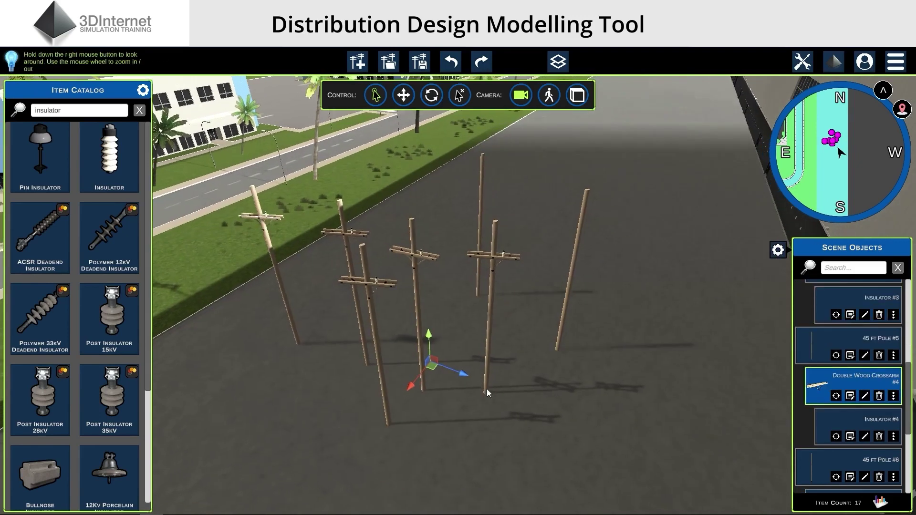
{"action": "left_click_drag", "start_coordinate": [487, 389], "coordinate": [448, 411]}
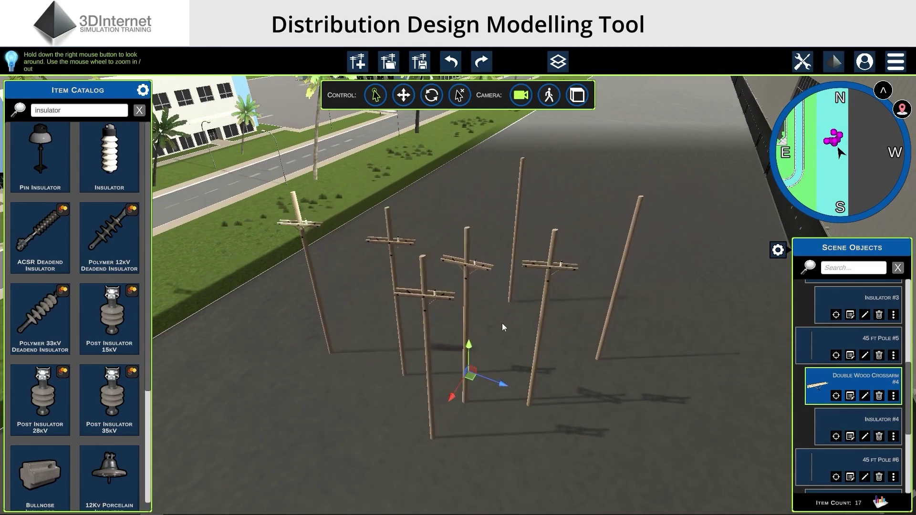
Delete all selected poles, crossarms and insulators, leaving the street empty
{"action": "right_click", "coordinate": [502, 322]}
{"action": "left_click", "coordinate": [520, 328]}
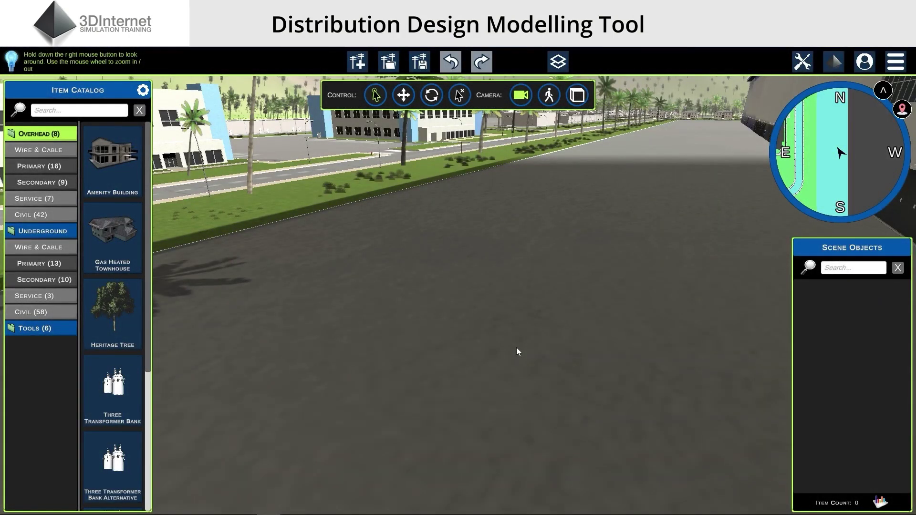
{"action": "right_click_drag", "start_coordinate": [516, 352], "coordinate": [510, 351]}
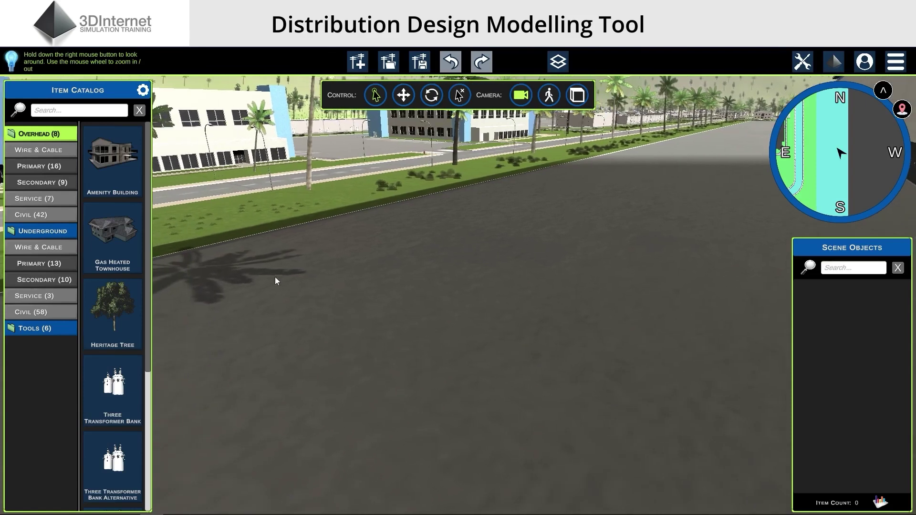
Search the item catalog for 'cross arm' and 'insulator', then settle on 'pole' results
{"action": "left_click", "coordinate": [103, 171]}
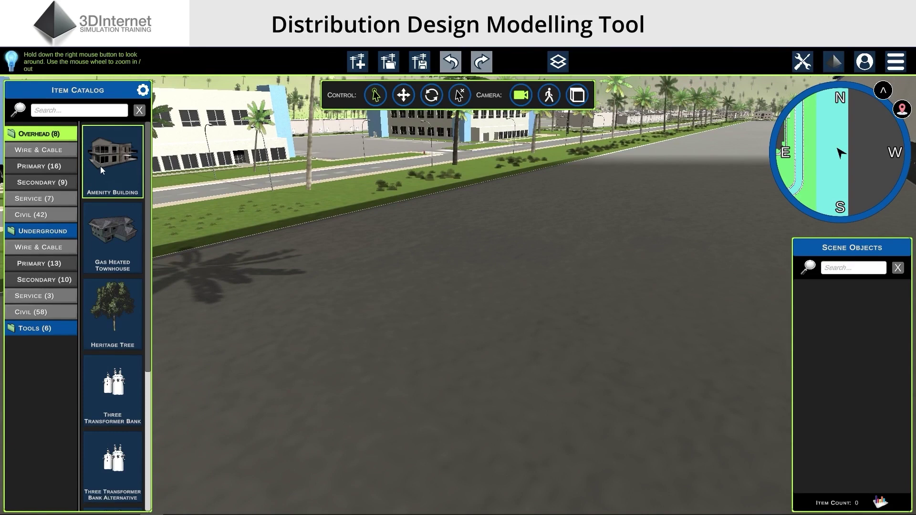
{"action": "left_click", "coordinate": [90, 115]}
{"action": "type", "text": "c"}
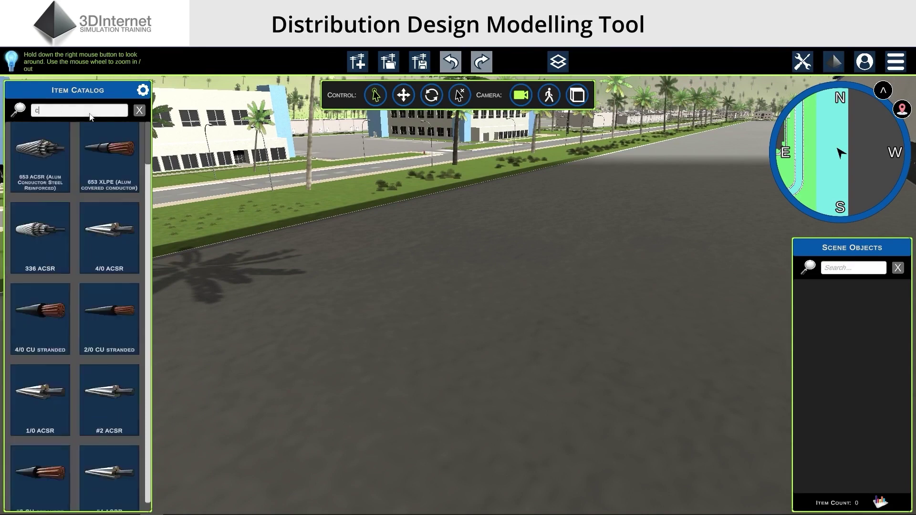
{"action": "type", "text": "ross arm"}
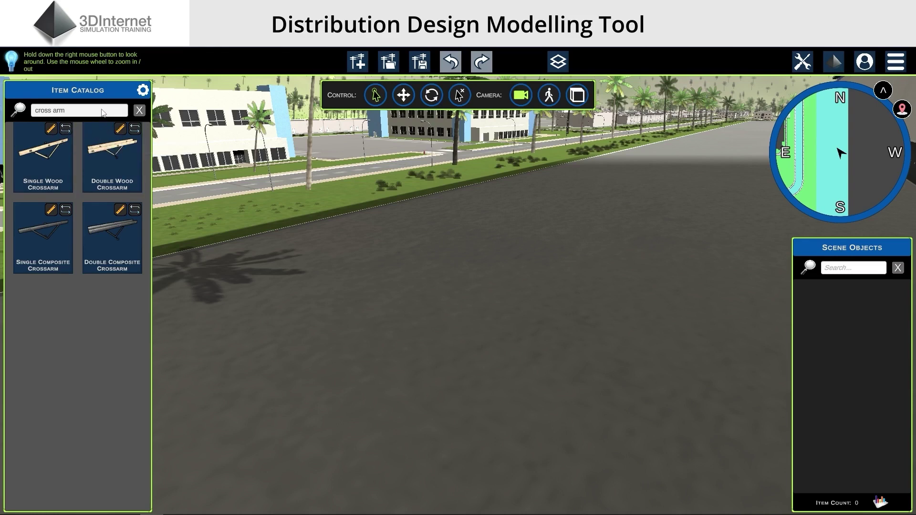
{"action": "key", "text": "BackSpace"}
{"action": "key", "text": "BackSpace"}
{"action": "key", "text": "BackSpace"}
{"action": "key", "text": "BackSpace"}
{"action": "key", "text": "BackSpace"}
{"action": "key", "text": "BackSpace"}
{"action": "key", "text": "BackSpace"}
{"action": "key", "text": "BackSpace"}
{"action": "key", "text": "BackSpace"}
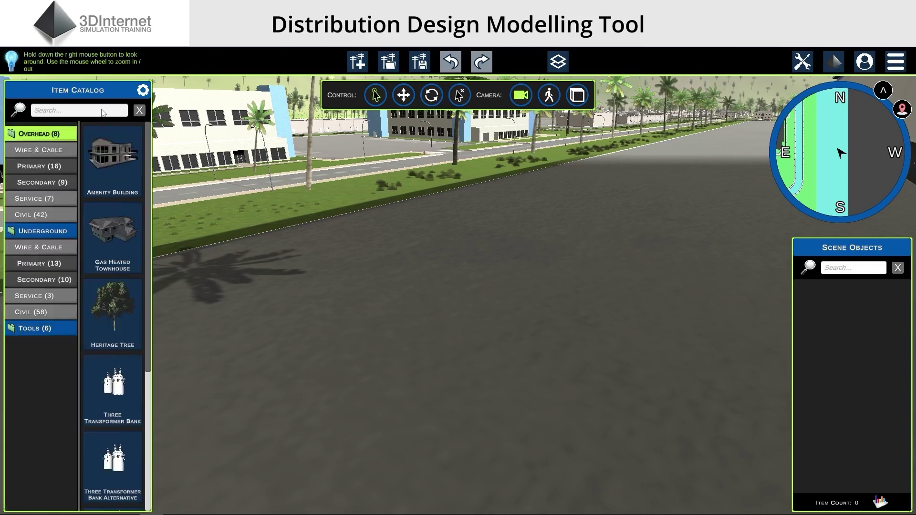
{"action": "type", "text": "insulator"}
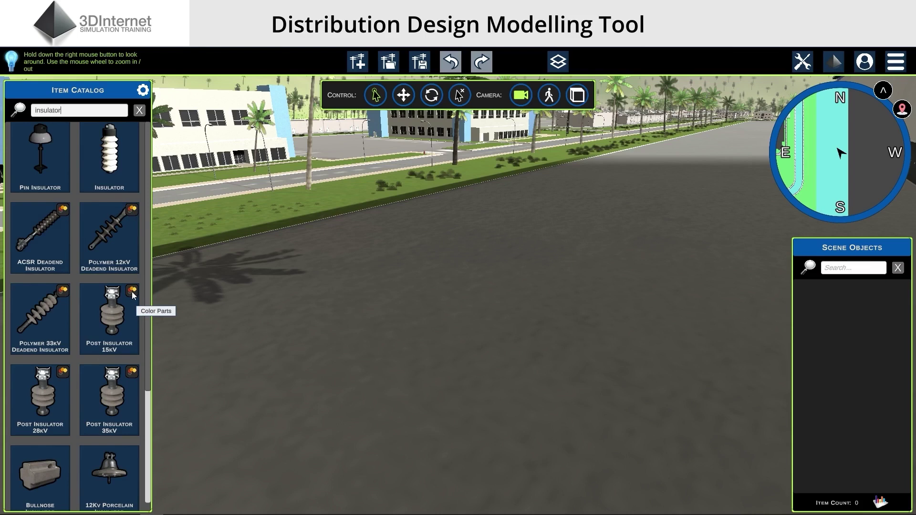
{"action": "left_click", "coordinate": [139, 110]}
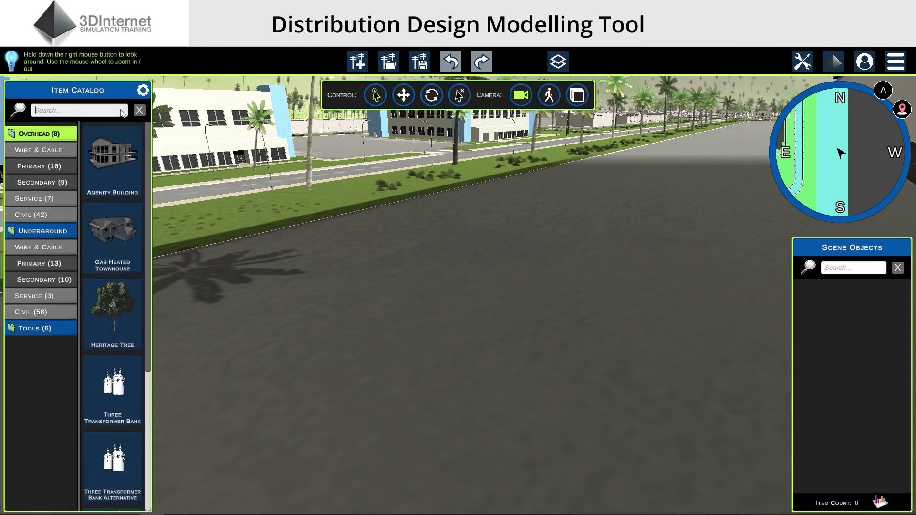
{"action": "type", "text": "pole"}
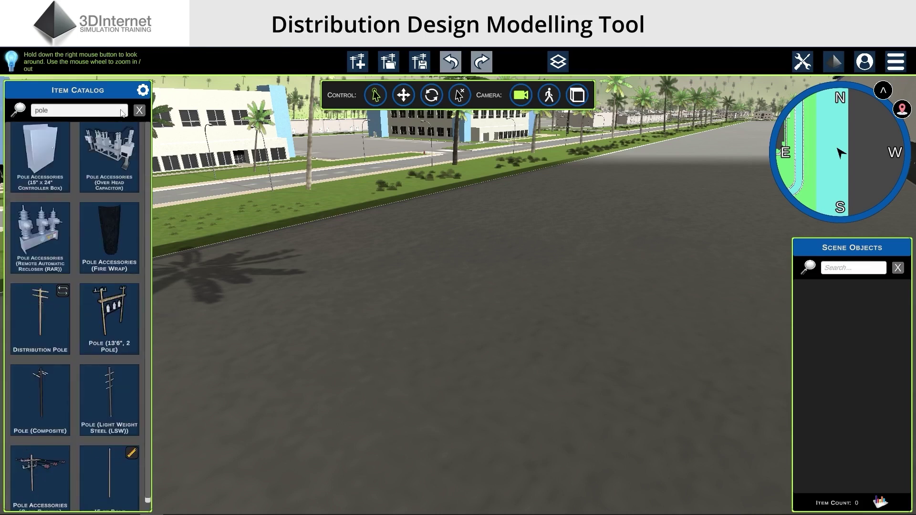
{"action": "scroll", "coordinate": [74, 316], "scroll_direction": "down", "scroll_amount": 1}
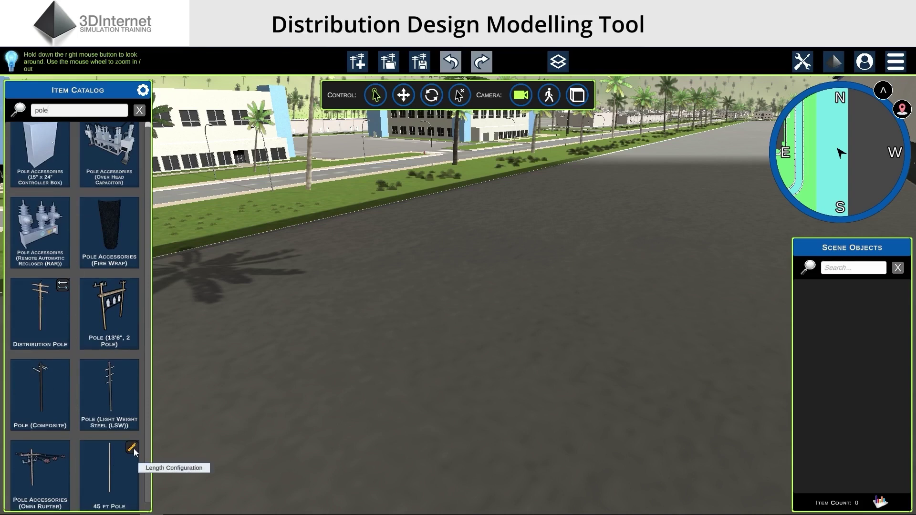
Place a 45 ft Pole on the road
{"action": "left_click", "coordinate": [117, 491]}
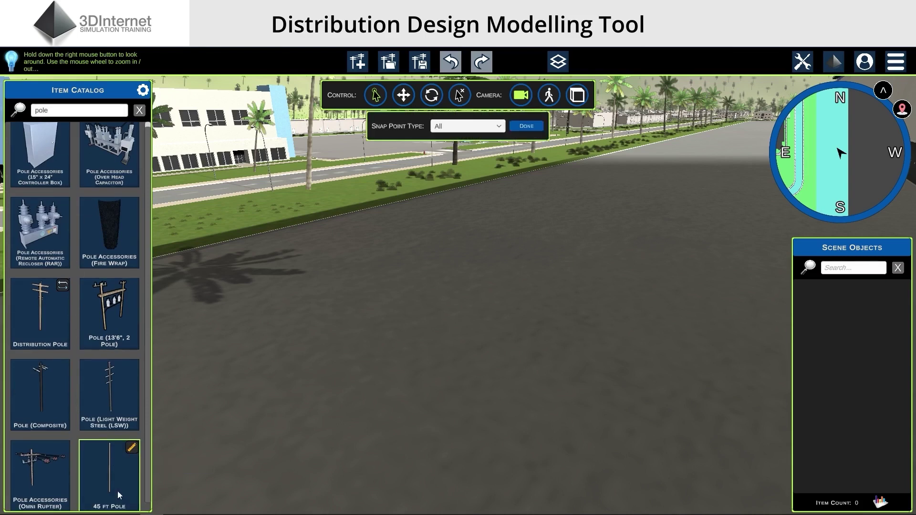
{"action": "left_click", "coordinate": [455, 438]}
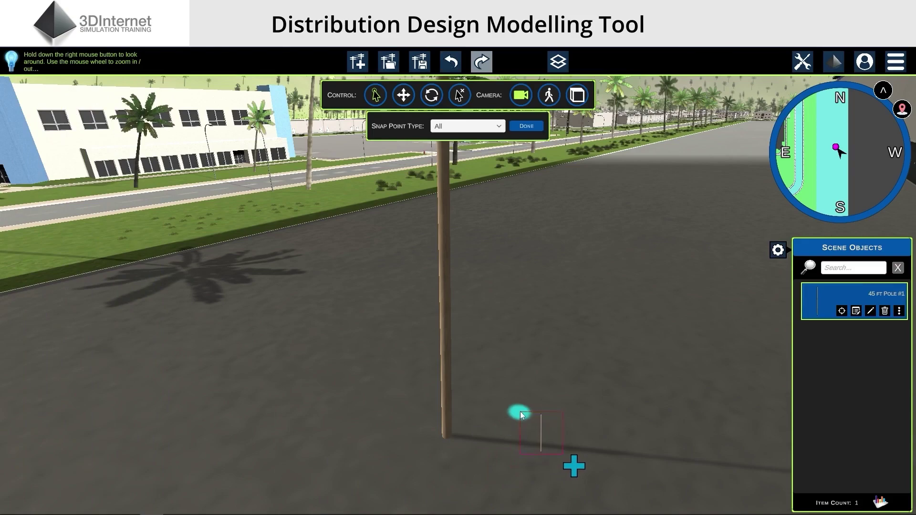
{"action": "right_click_drag", "start_coordinate": [520, 411], "coordinate": [528, 325]}
Change the pole's length from 45 to 60 ft in Length Configuration and save
{"action": "left_click", "coordinate": [447, 317]}
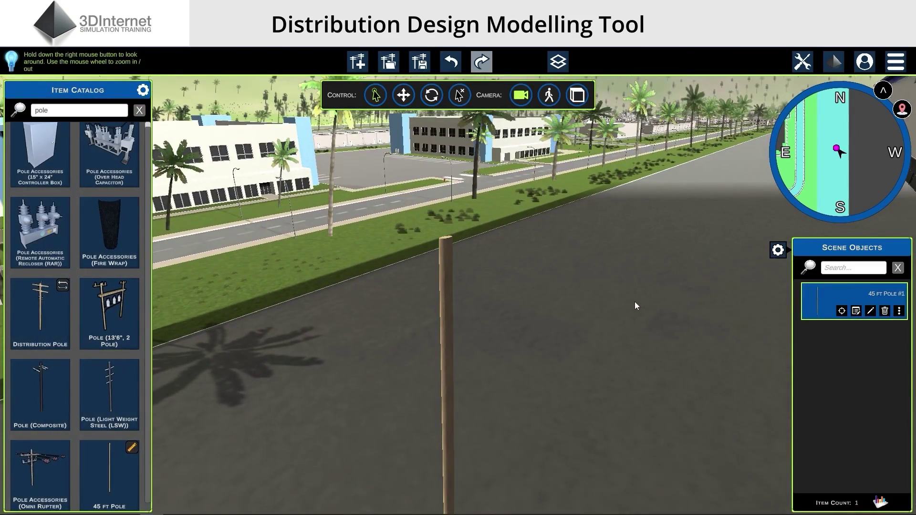
{"action": "left_click", "coordinate": [783, 251]}
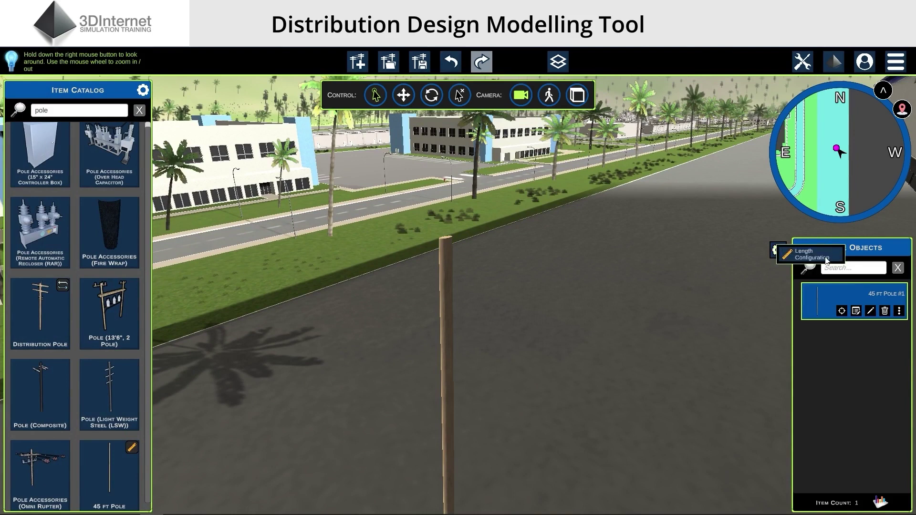
{"action": "left_click", "coordinate": [826, 259]}
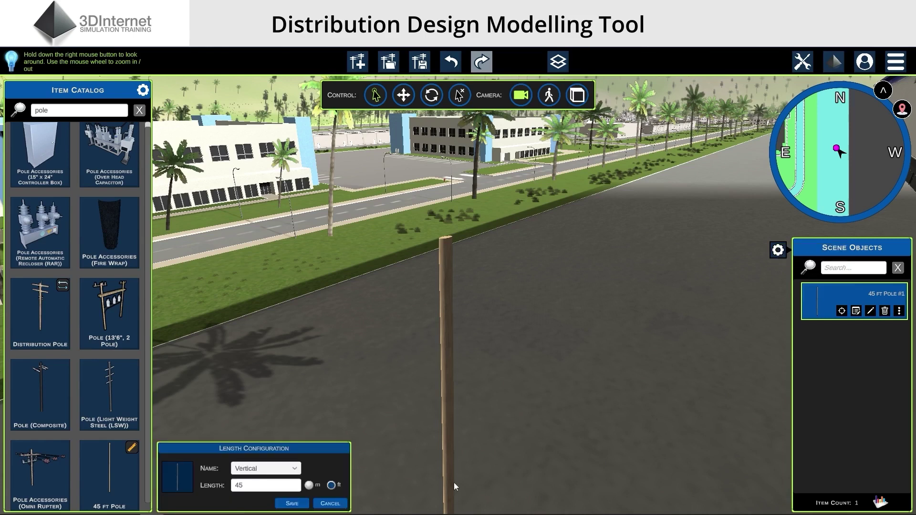
{"action": "left_click", "coordinate": [296, 487]}
{"action": "type", "text": "60"}
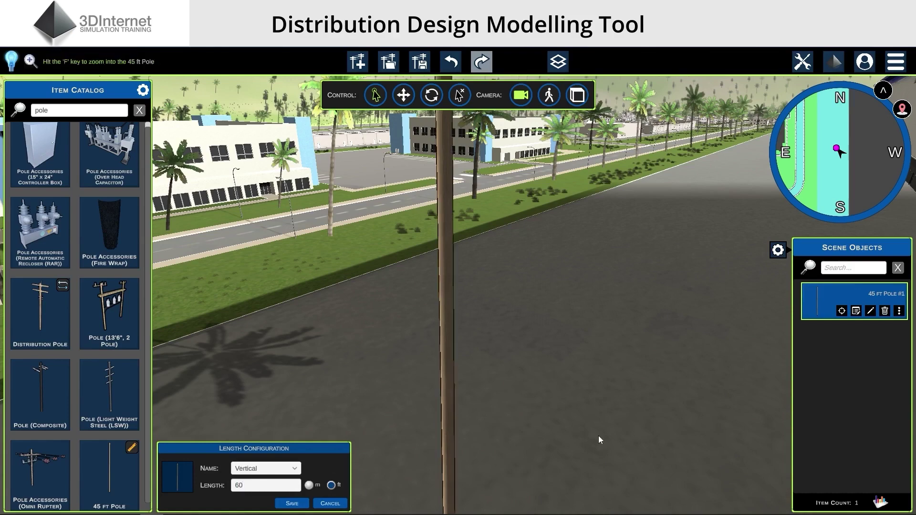
{"action": "right_click_drag", "start_coordinate": [599, 436], "coordinate": [591, 411]}
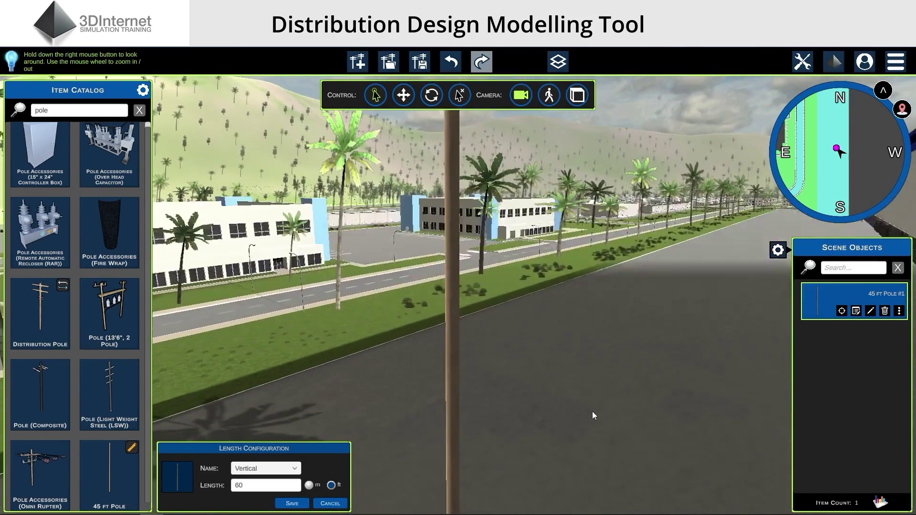
{"action": "left_click", "coordinate": [291, 504]}
{"action": "scroll", "coordinate": [542, 367], "scroll_direction": "down", "scroll_amount": 3}
{"action": "right_click_drag", "start_coordinate": [543, 368], "coordinate": [540, 391]}
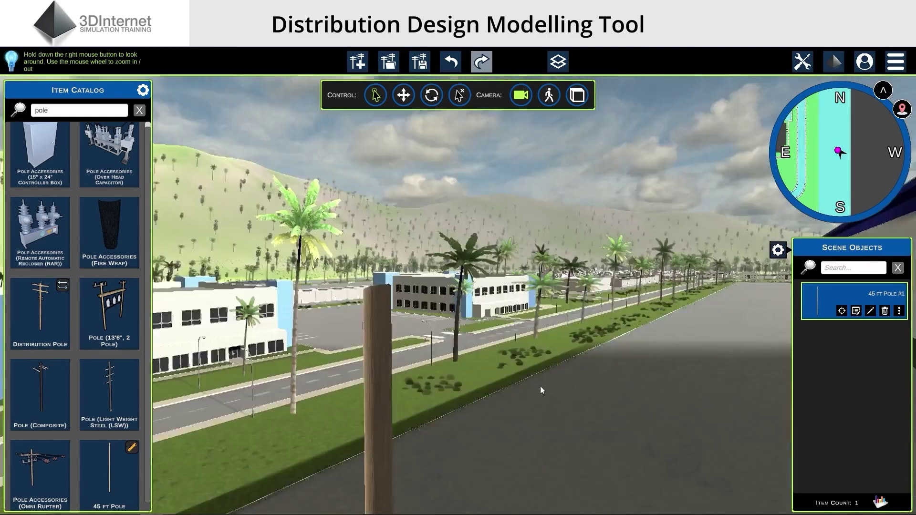
{"action": "scroll", "coordinate": [541, 390], "scroll_direction": "down", "scroll_amount": 3}
Attach a Double Wood Crossarm at the pole's top snap point
{"action": "left_click", "coordinate": [58, 109]}
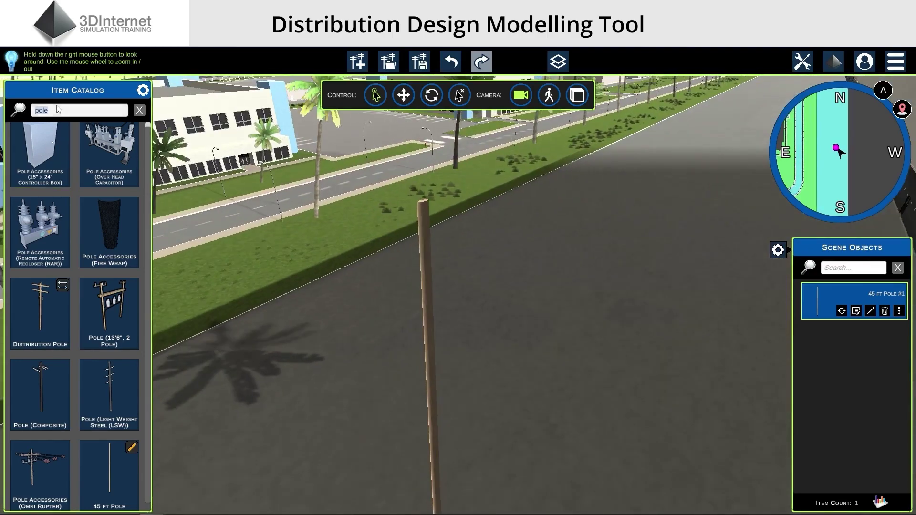
{"action": "type", "text": "cross"}
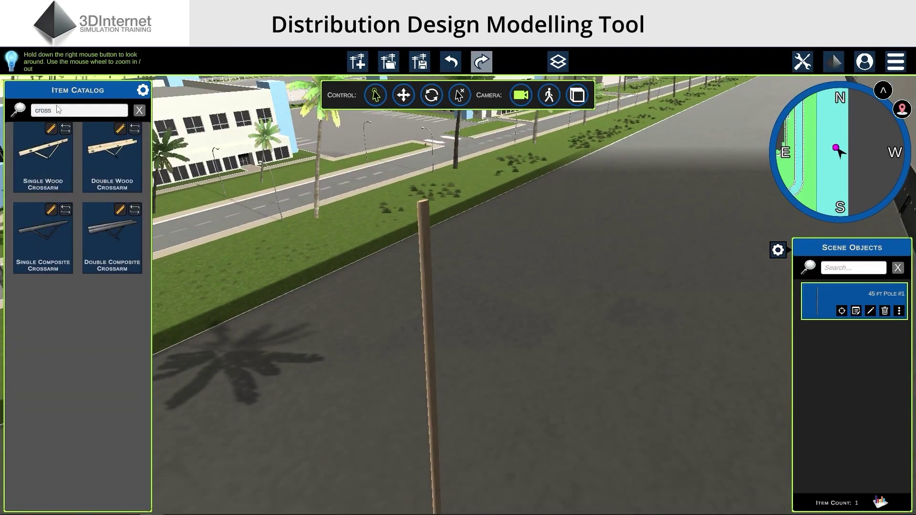
{"action": "type", "text": " arm"}
{"action": "left_click", "coordinate": [108, 160]}
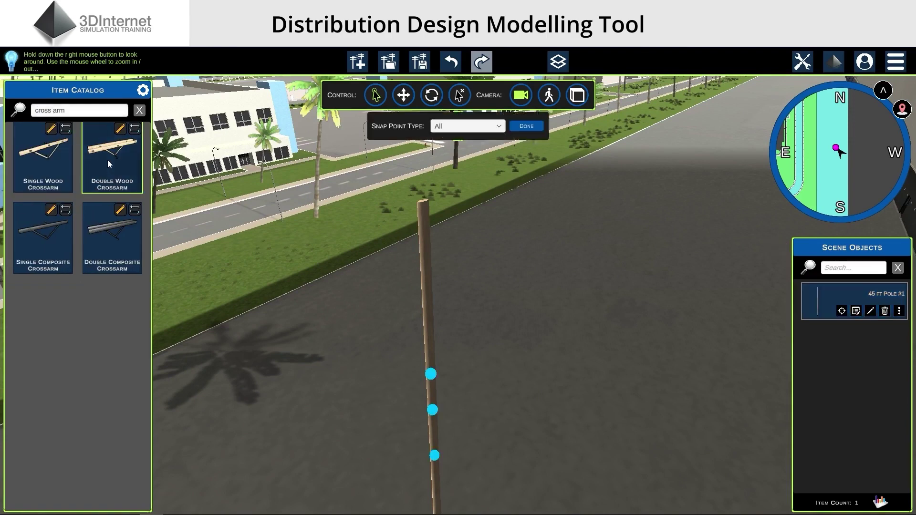
{"action": "left_click", "coordinate": [432, 375]}
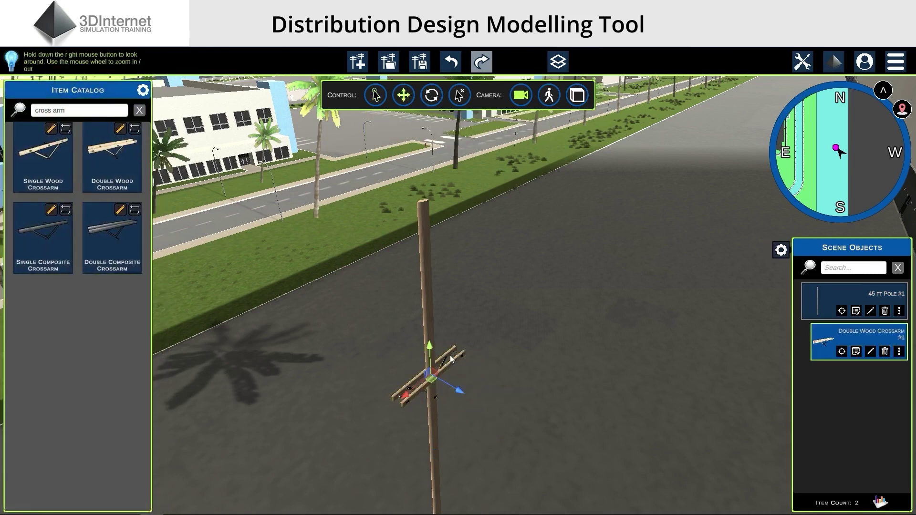
{"action": "left_click", "coordinate": [564, 287]}
Toggle the crossarm's Brace switchable part off and back on
{"action": "left_click", "coordinate": [779, 251]}
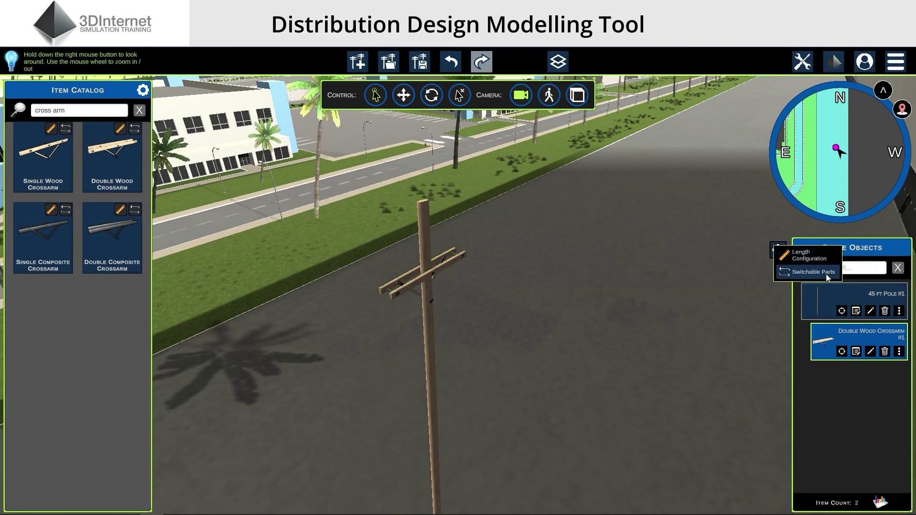
{"action": "left_click", "coordinate": [811, 272]}
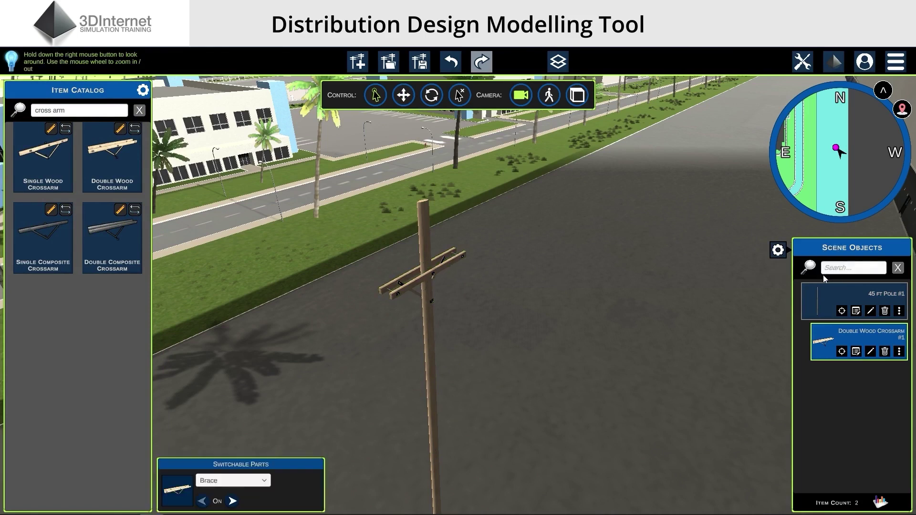
{"action": "scroll", "coordinate": [650, 340], "scroll_direction": "up", "scroll_amount": 5}
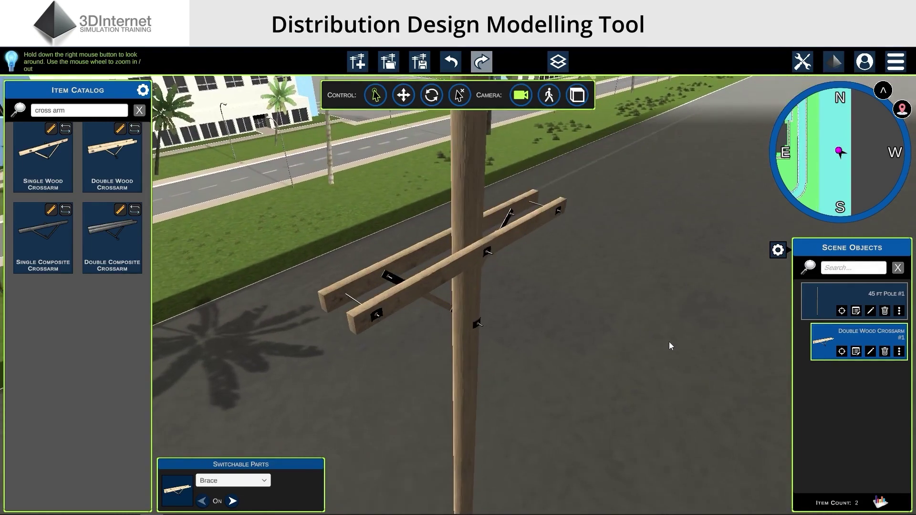
{"action": "left_click", "coordinate": [235, 501]}
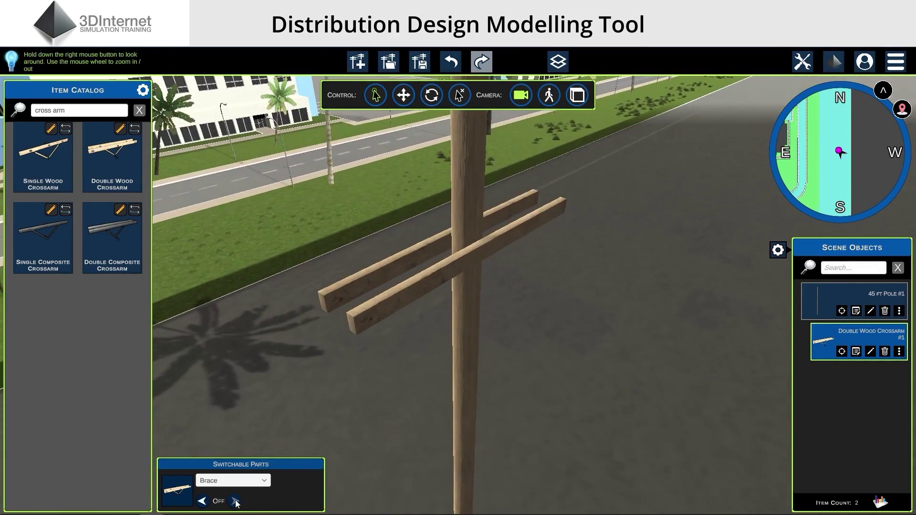
{"action": "left_click", "coordinate": [202, 501]}
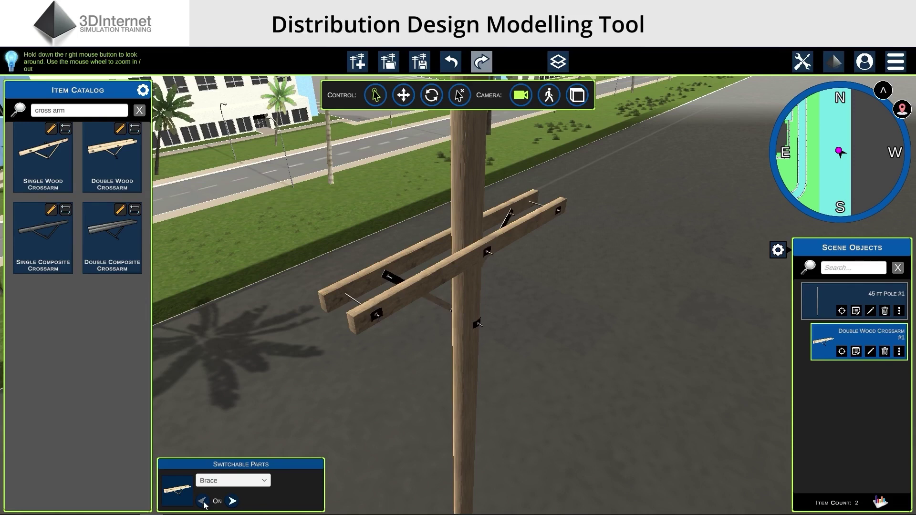
Search 'insulator' and drop a Post Insulator 35kV onto the crossarm
{"action": "left_click", "coordinate": [545, 465]}
{"action": "triple_click", "coordinate": [103, 110]}
{"action": "type", "text": "insul"}
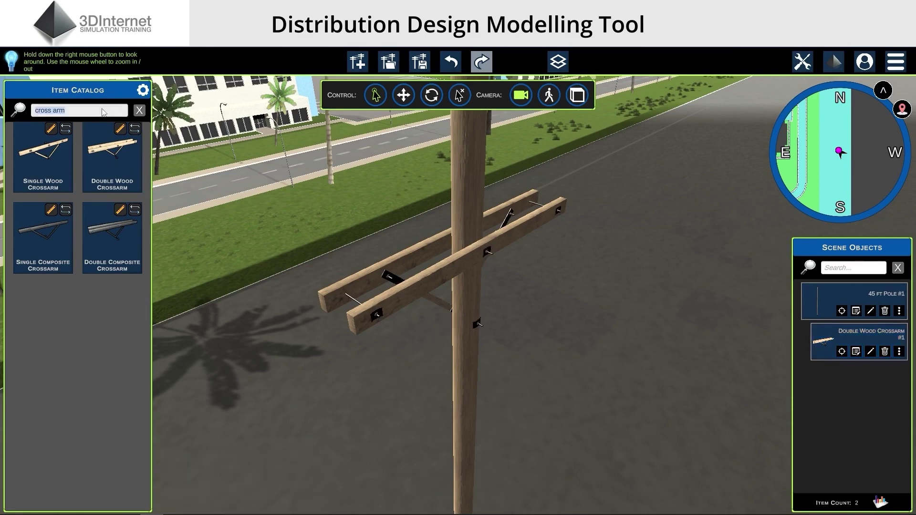
{"action": "type", "text": "ator"}
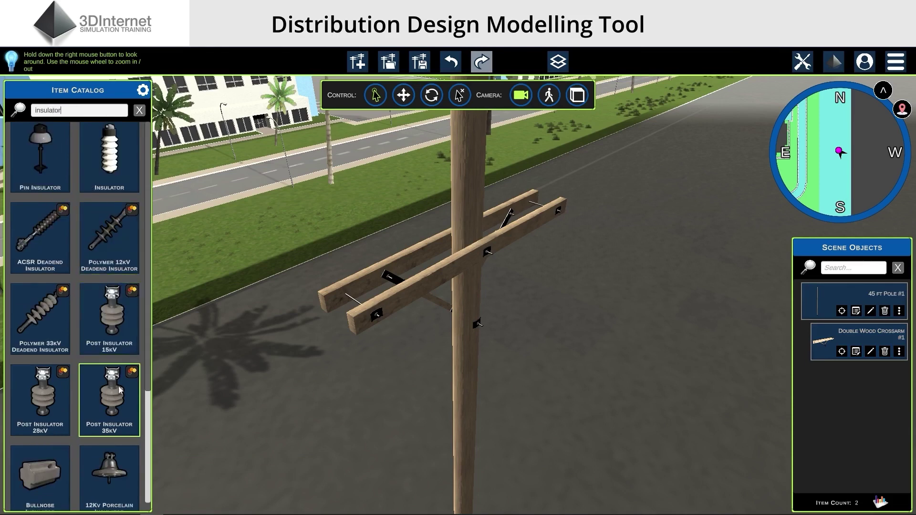
{"action": "left_click_drag", "start_coordinate": [130, 378], "coordinate": [639, 283]}
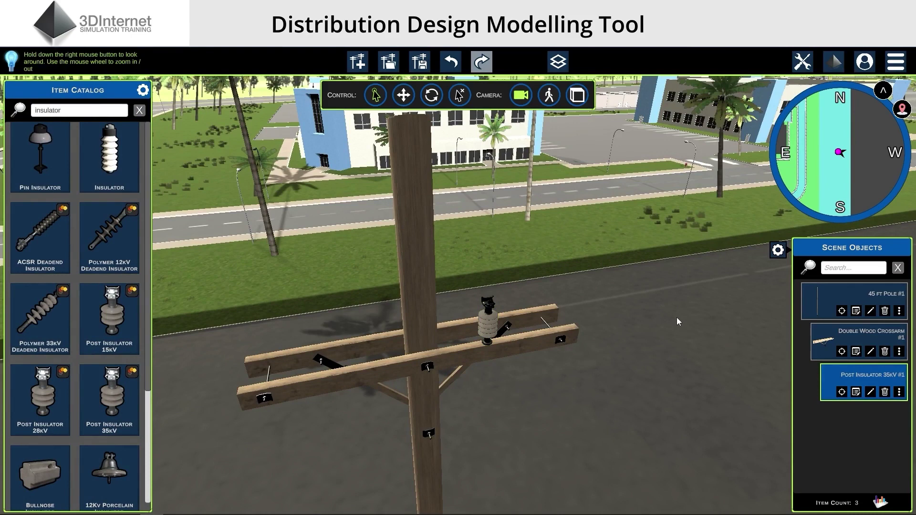
Try gray, green and red insulator colours, ending on gray
{"action": "left_click", "coordinate": [778, 250]}
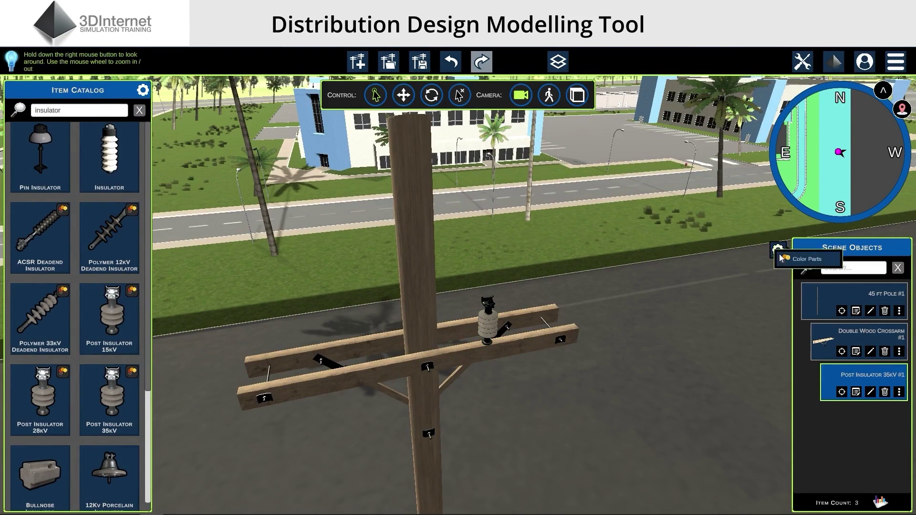
{"action": "left_click", "coordinate": [821, 263]}
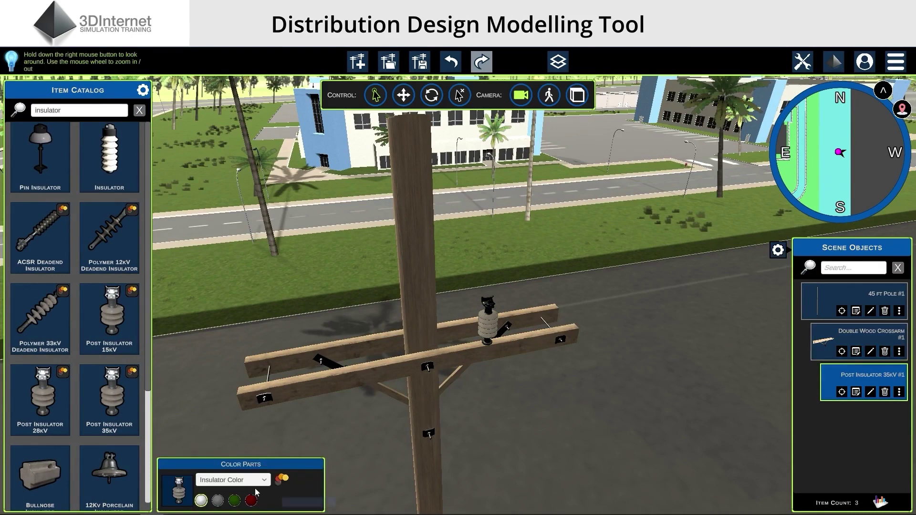
{"action": "left_click", "coordinate": [219, 502]}
{"action": "scroll", "coordinate": [514, 421], "scroll_direction": "up", "scroll_amount": 3}
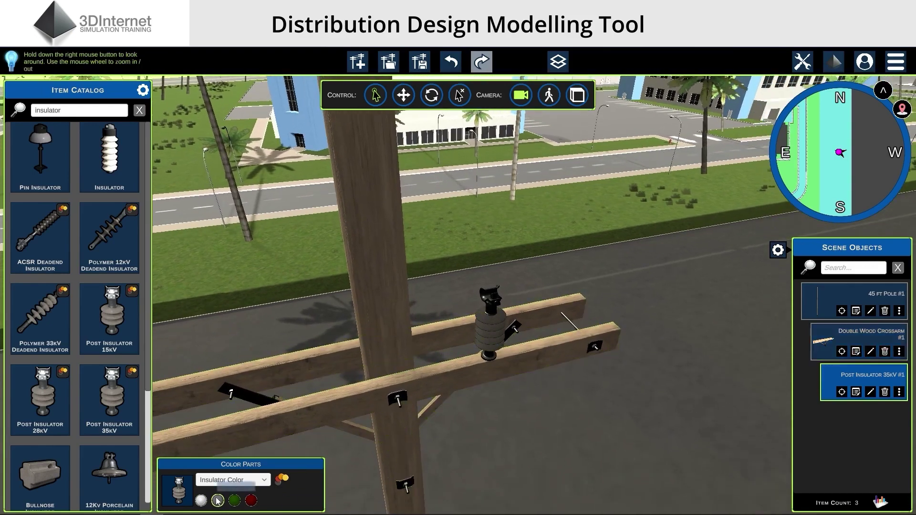
{"action": "left_click", "coordinate": [239, 502]}
{"action": "left_click", "coordinate": [252, 501]}
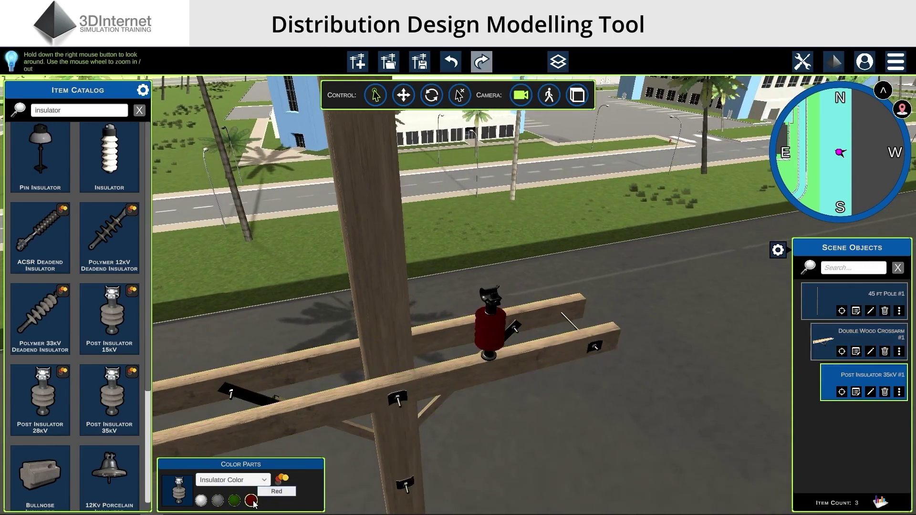
{"action": "left_click", "coordinate": [218, 501]}
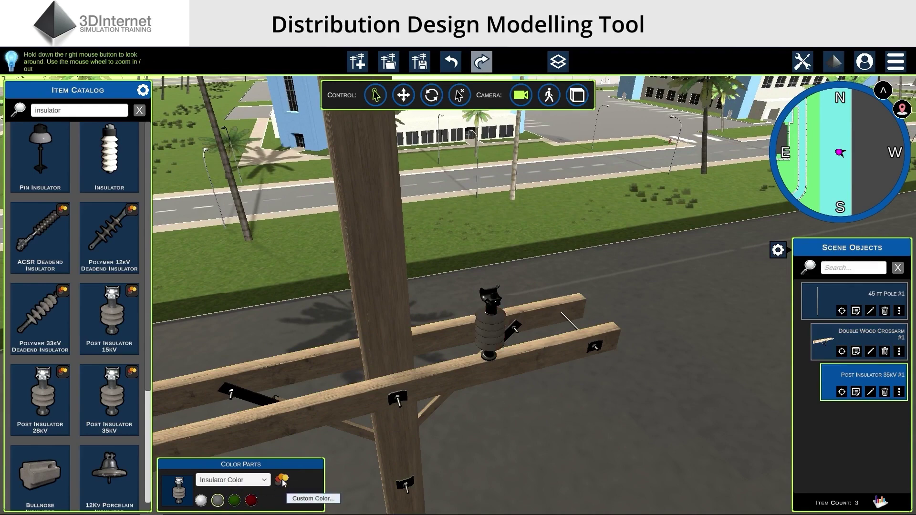
{"action": "left_click", "coordinate": [283, 480]}
{"action": "left_click_drag", "start_coordinate": [468, 190], "coordinate": [257, 117]}
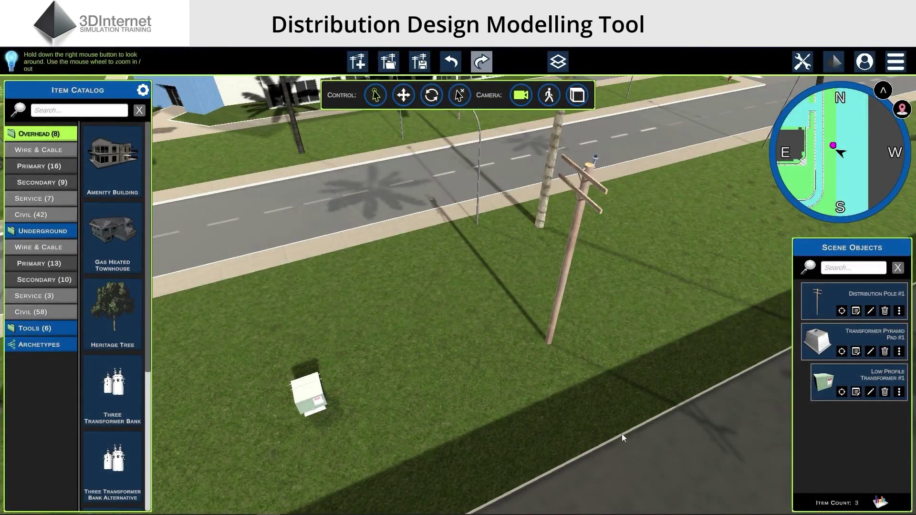
Move the distribution pole down-left on the grass toward the pad-mount transformer
{"action": "right_click_drag", "start_coordinate": [562, 412], "coordinate": [566, 411]}
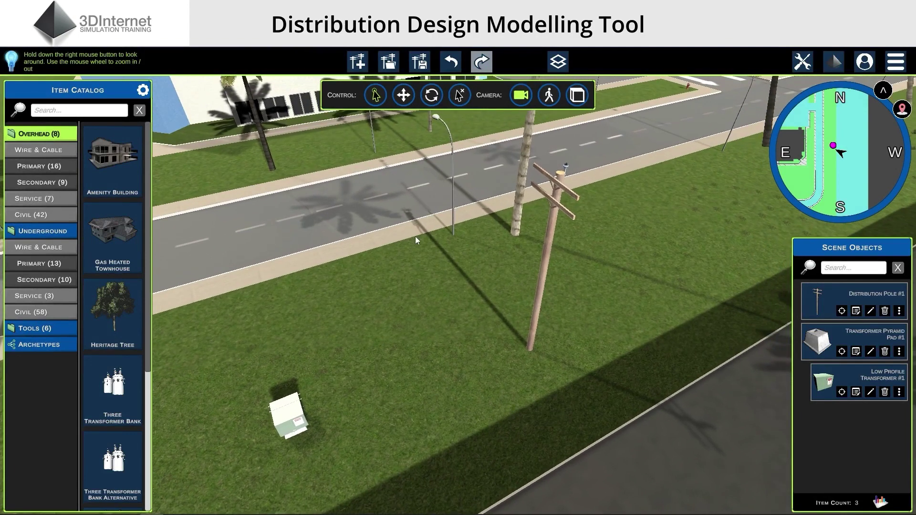
{"action": "left_click", "coordinate": [403, 101]}
{"action": "left_click", "coordinate": [528, 350]}
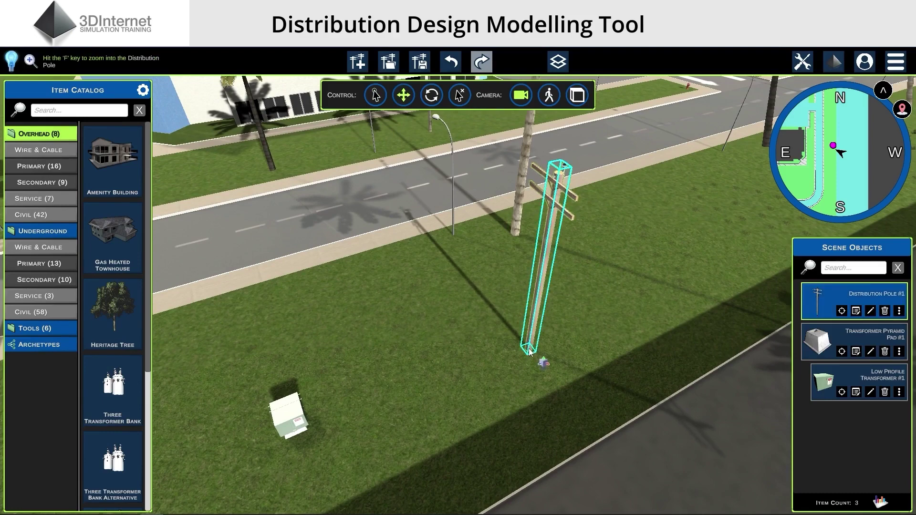
{"action": "left_click_drag", "start_coordinate": [528, 352], "coordinate": [495, 380]}
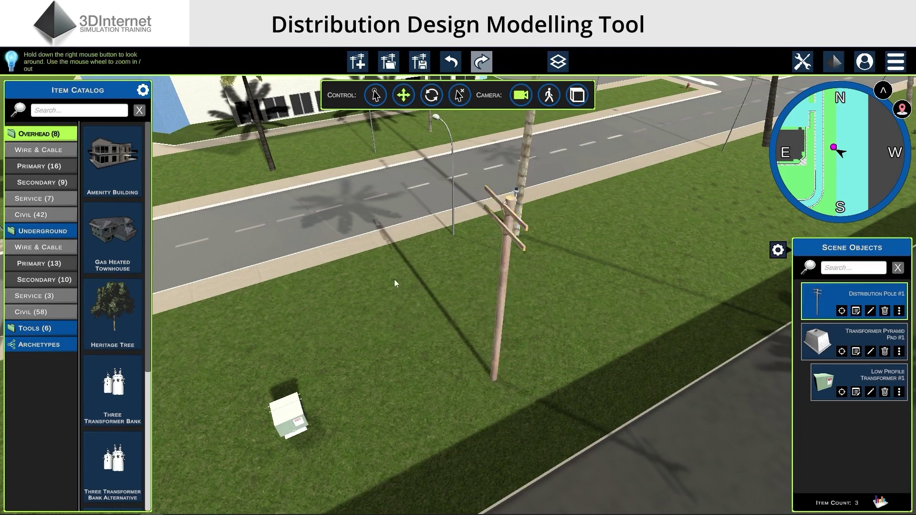
{"action": "left_click", "coordinate": [379, 105]}
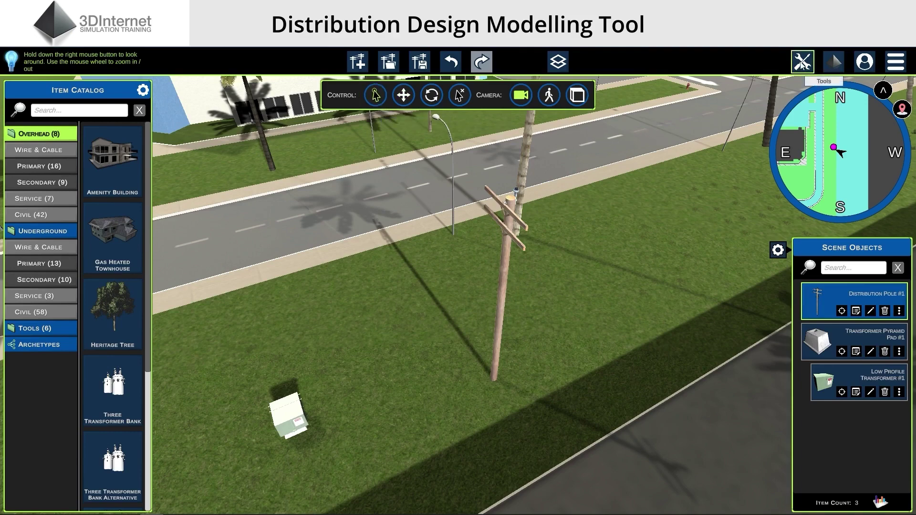
Start a 4" Duct with Underground Primary cables listed and 350 JCN selected
{"action": "left_click", "coordinate": [801, 64]}
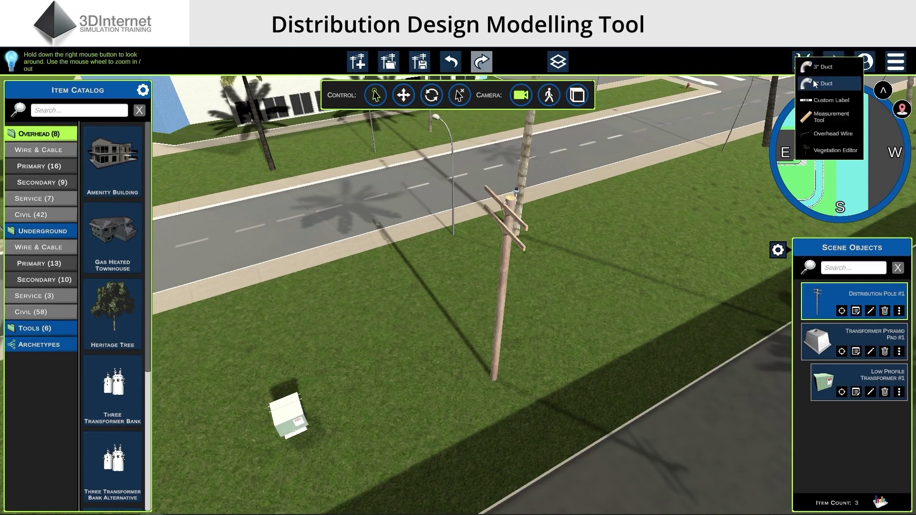
{"action": "left_click", "coordinate": [813, 80]}
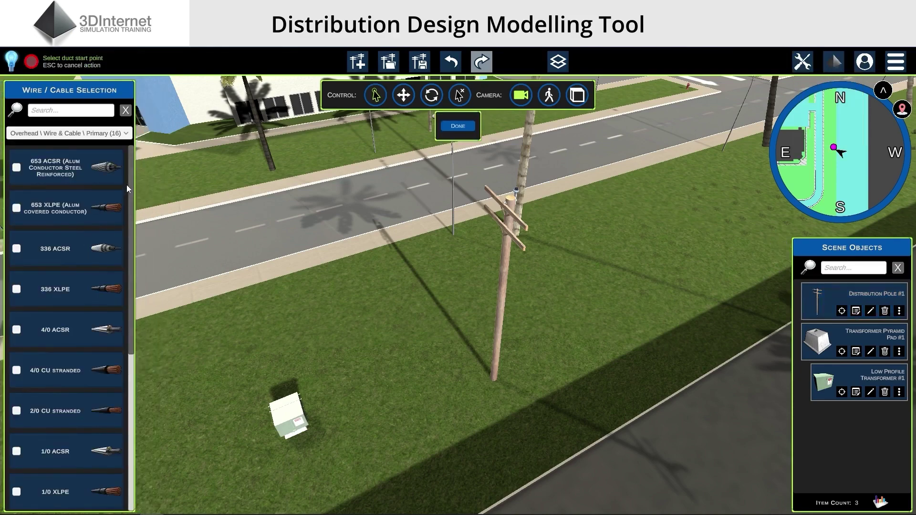
{"action": "scroll", "coordinate": [130, 174], "scroll_direction": "down", "scroll_amount": 2}
{"action": "left_click_drag", "start_coordinate": [139, 298], "coordinate": [142, 178]}
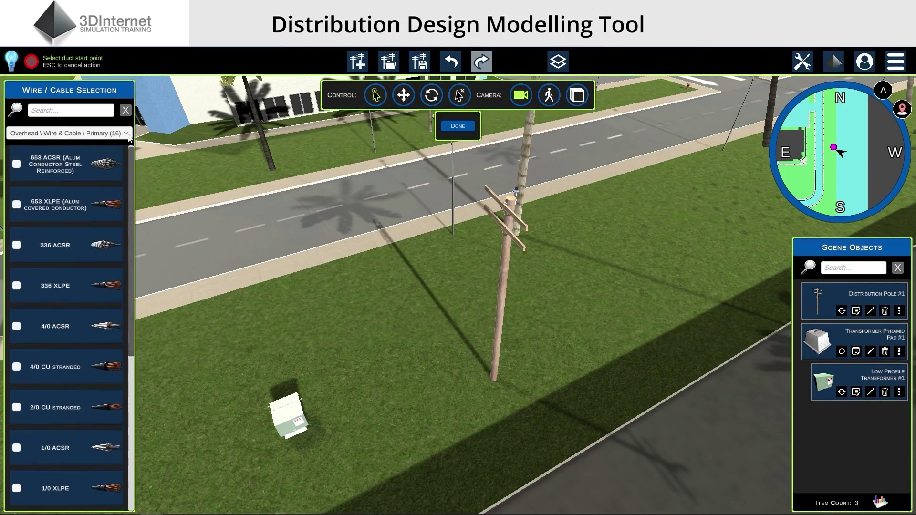
{"action": "left_click", "coordinate": [72, 134]}
{"action": "left_click", "coordinate": [91, 152]}
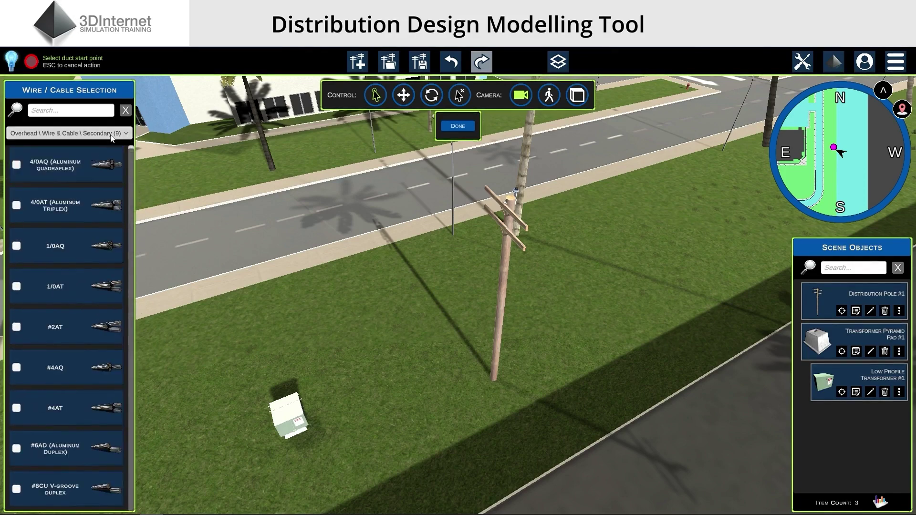
{"action": "left_click", "coordinate": [110, 134]}
{"action": "left_click", "coordinate": [104, 164]}
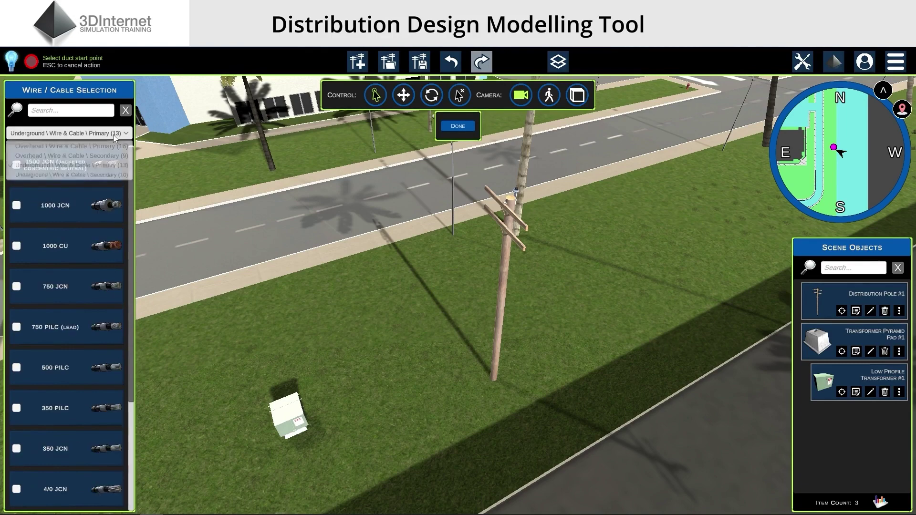
{"action": "left_click", "coordinate": [110, 133]}
{"action": "left_click", "coordinate": [108, 177]}
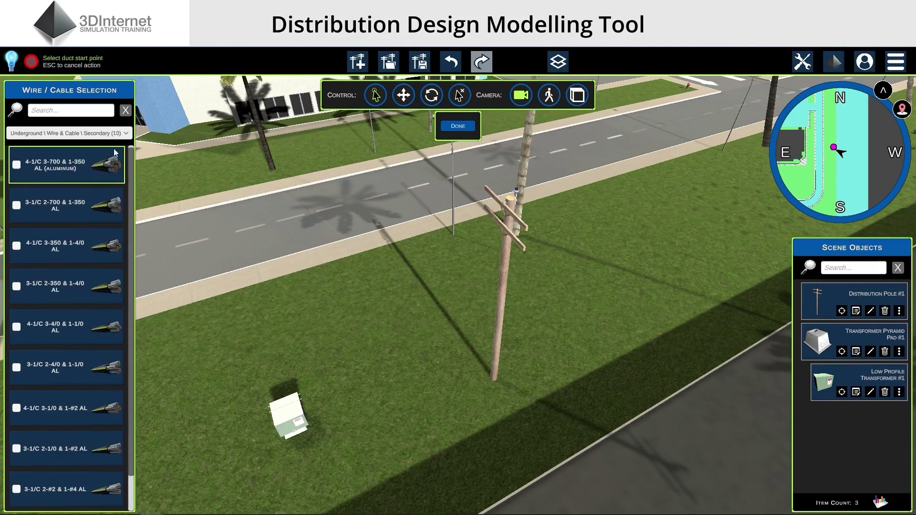
{"action": "left_click", "coordinate": [119, 137]}
{"action": "left_click", "coordinate": [113, 166]}
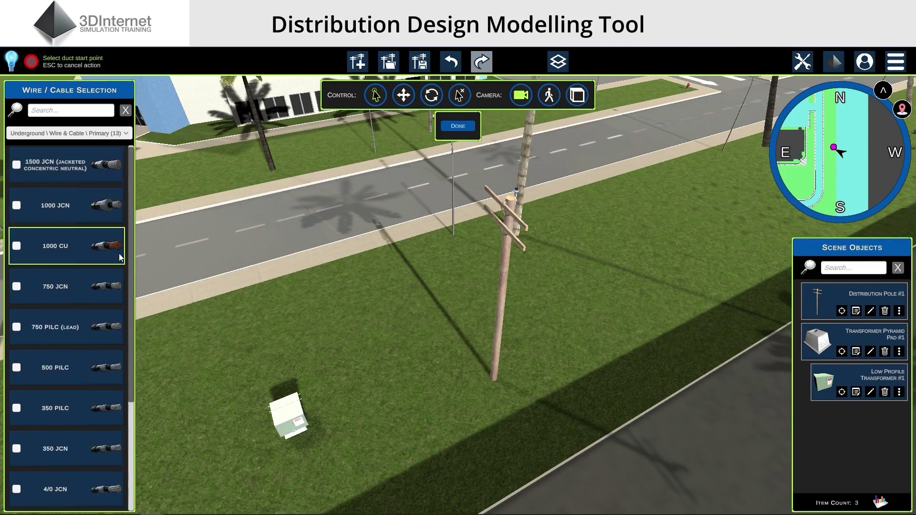
{"action": "scroll", "coordinate": [90, 342], "scroll_direction": "down", "scroll_amount": 3}
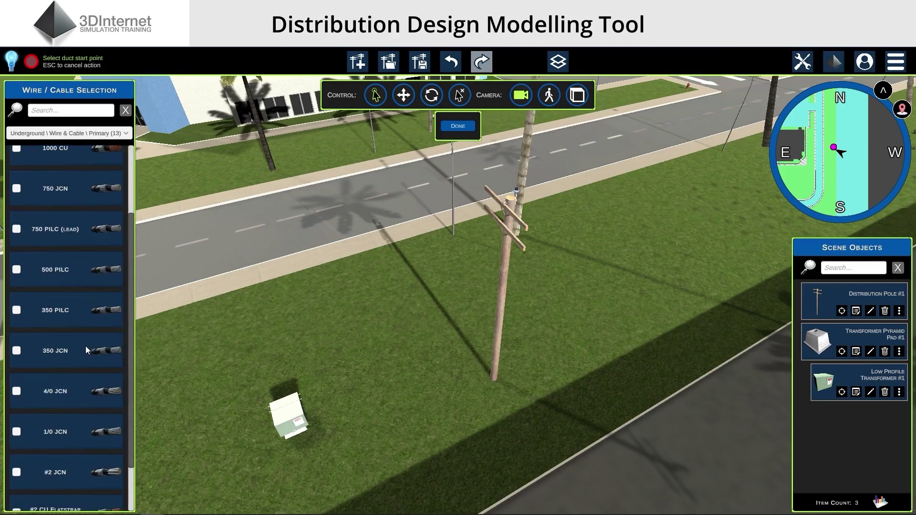
{"action": "left_click", "coordinate": [85, 345]}
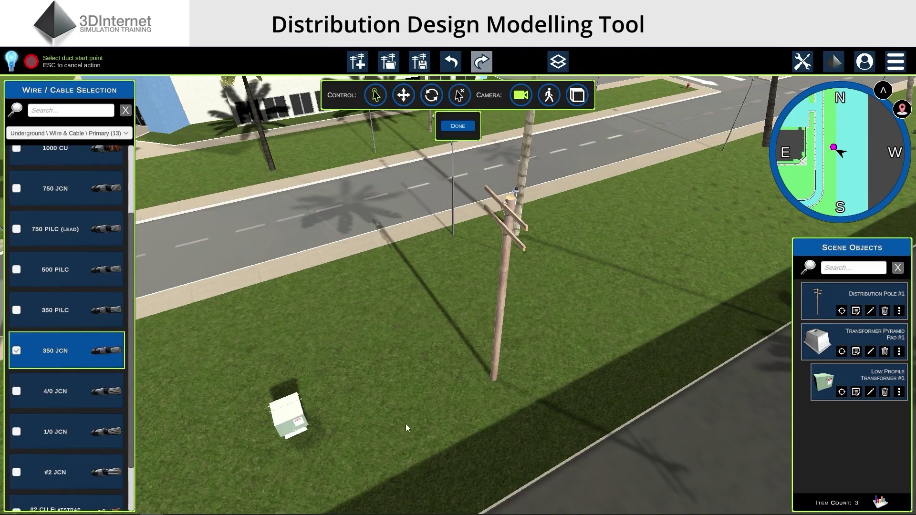
Route the duct from the pole base through bend points to the low-profile transformer
{"action": "left_click", "coordinate": [495, 381]}
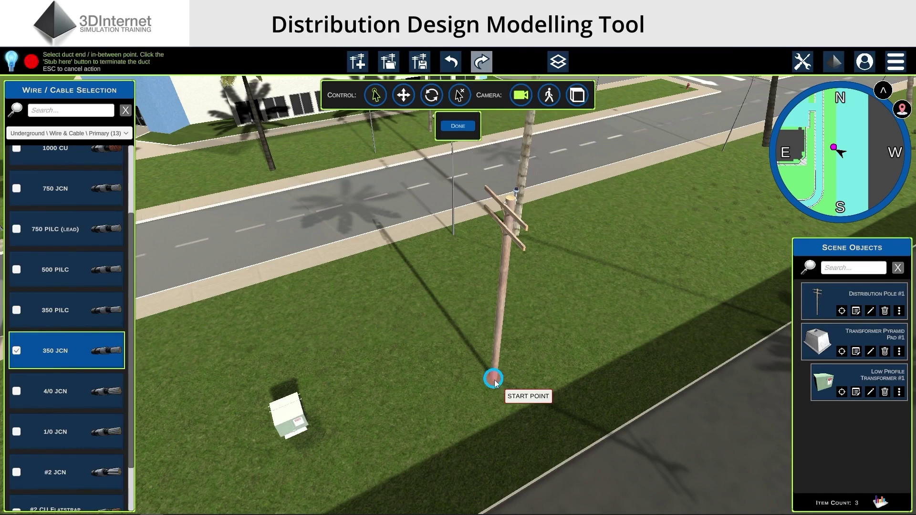
{"action": "left_click", "coordinate": [440, 307]}
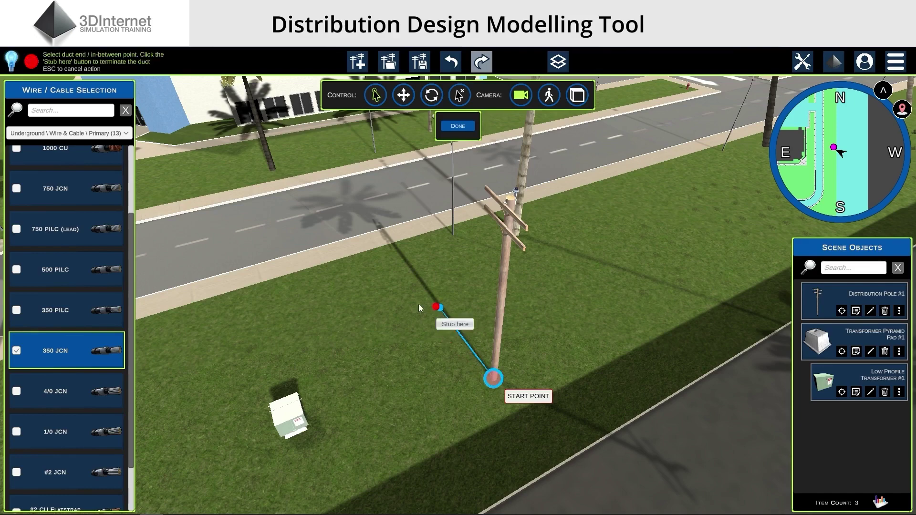
{"action": "left_click", "coordinate": [329, 316]}
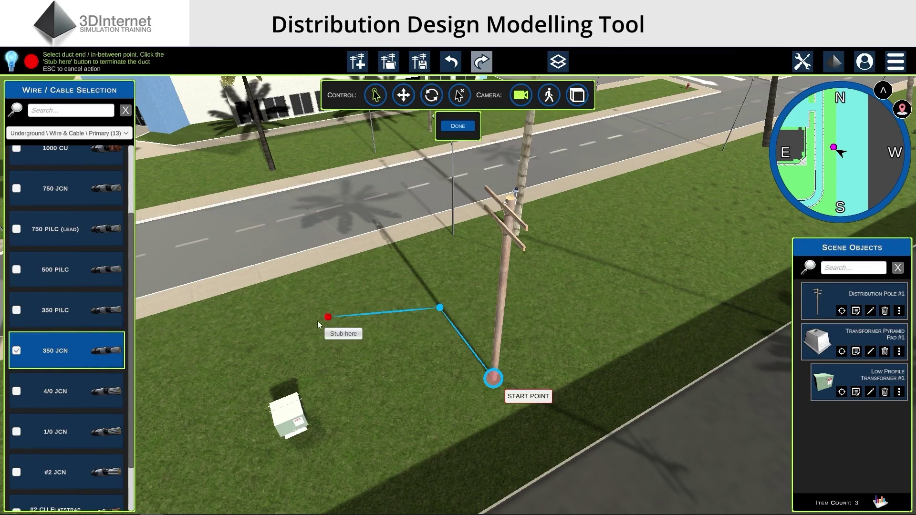
{"action": "left_click", "coordinate": [259, 338]}
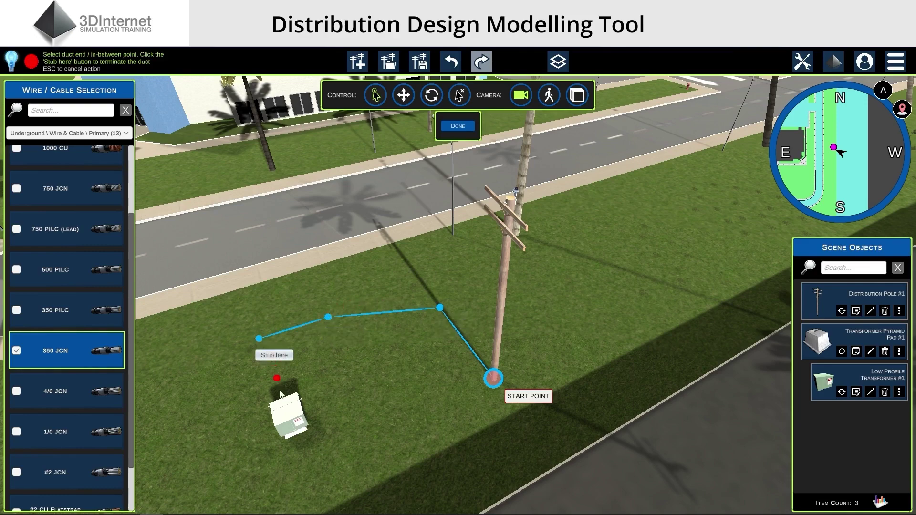
{"action": "left_click", "coordinate": [296, 435]}
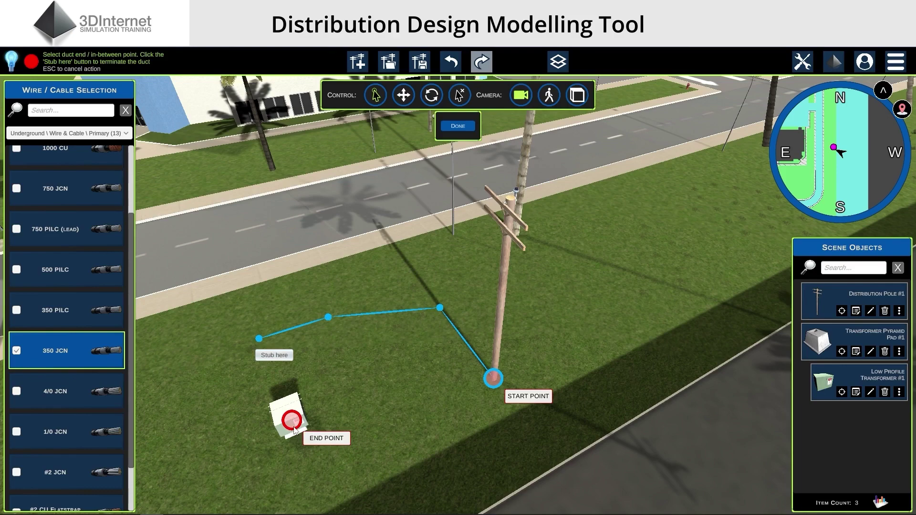
{"action": "left_click", "coordinate": [294, 430]}
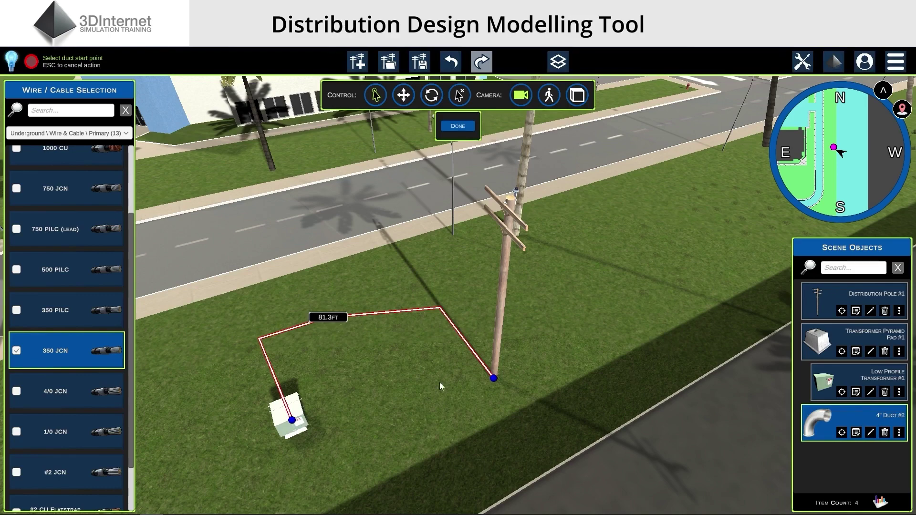
Change the duct's cable to 750 PILC (LEAD) in its Properties
{"action": "key", "text": "Escape"}
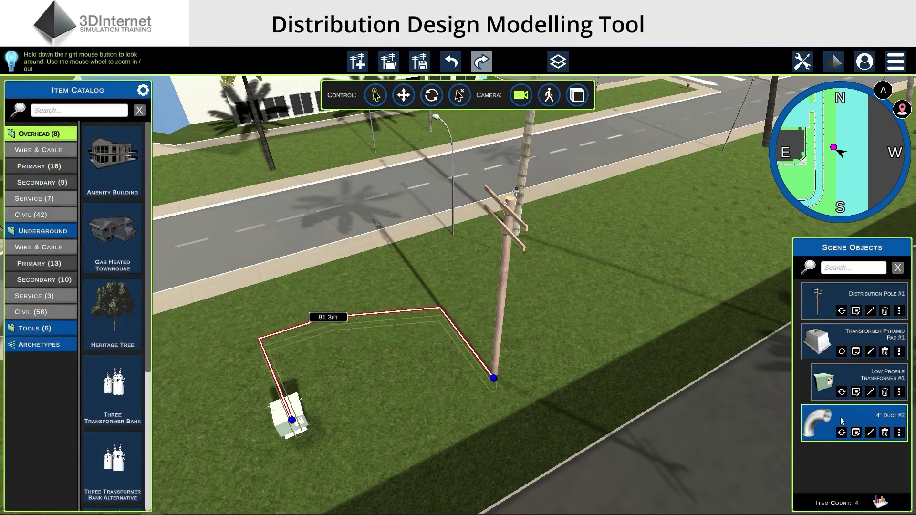
{"action": "right_click", "coordinate": [405, 310]}
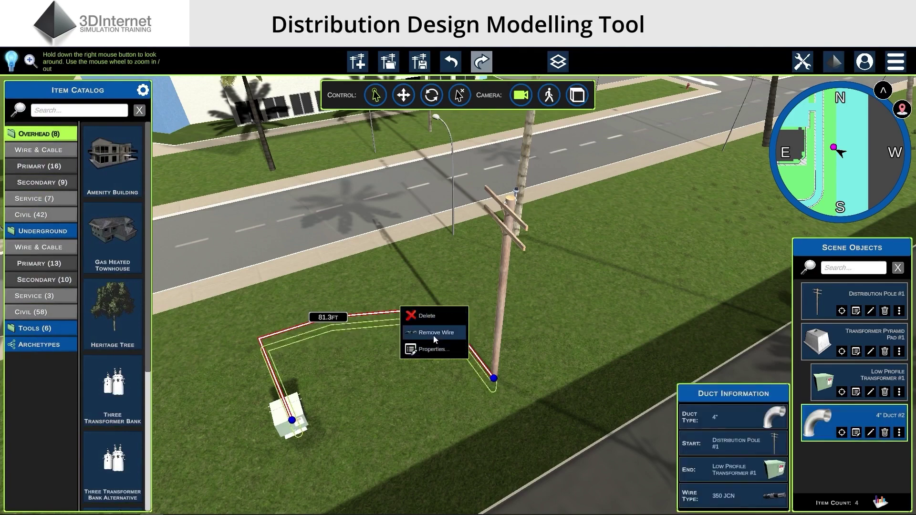
{"action": "left_click", "coordinate": [433, 349]}
{"action": "scroll", "coordinate": [129, 220], "scroll_direction": "up", "scroll_amount": 2}
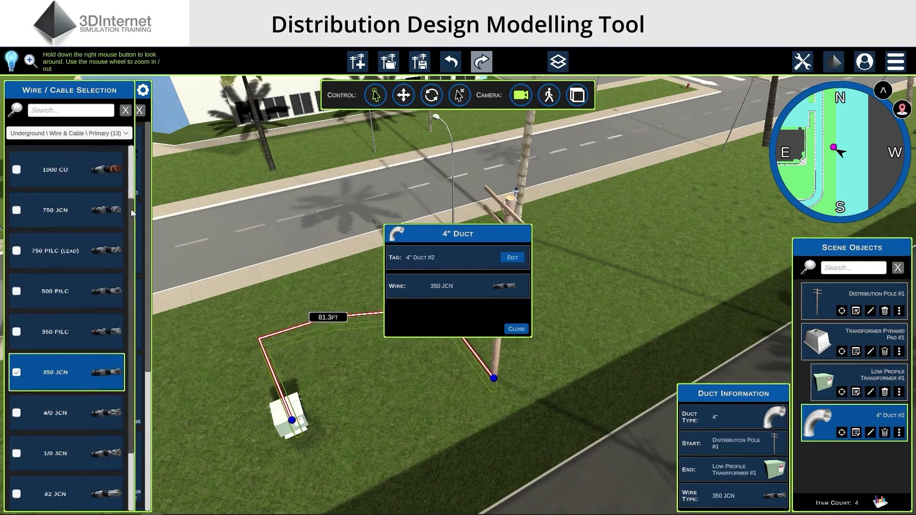
{"action": "left_click", "coordinate": [96, 272]}
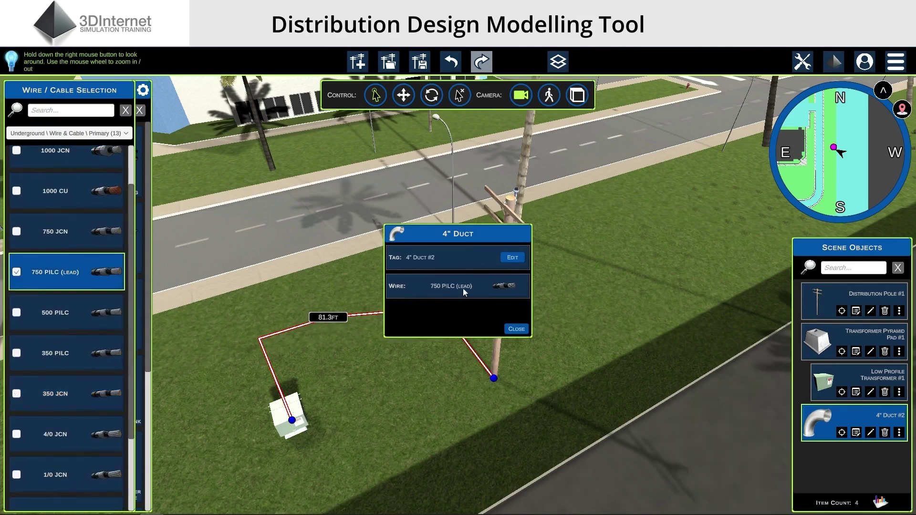
{"action": "left_click", "coordinate": [523, 330]}
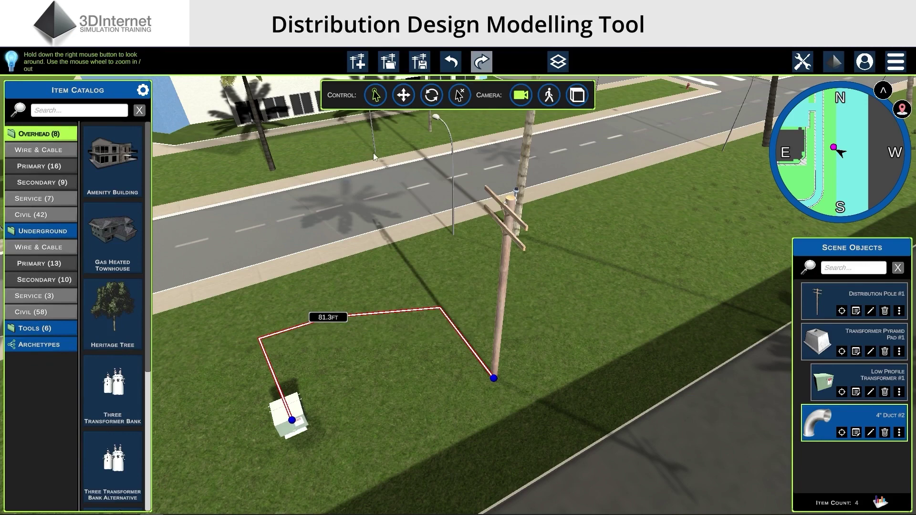
Move the distribution pole up-right so the duct measures 84.1 ft
{"action": "left_click", "coordinate": [403, 95]}
{"action": "left_click", "coordinate": [496, 380]}
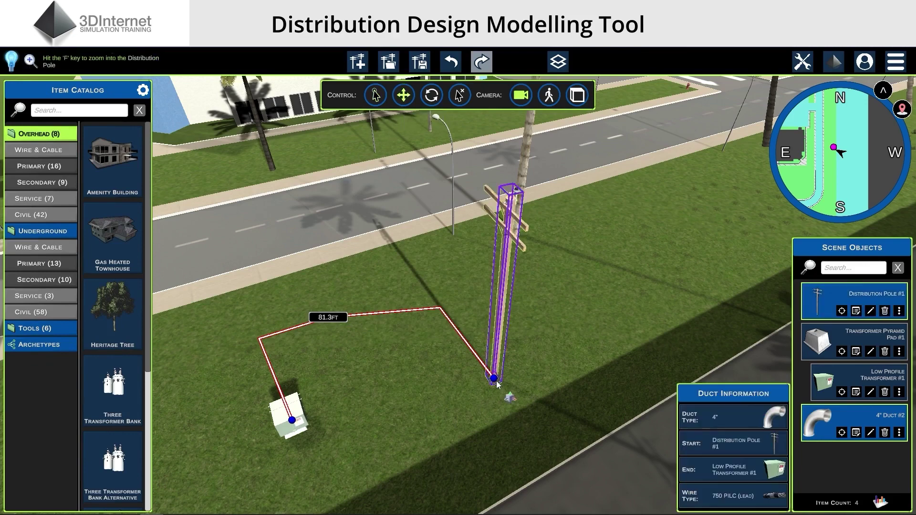
{"action": "left_click_drag", "start_coordinate": [496, 381], "coordinate": [541, 370]}
{"action": "left_click", "coordinate": [503, 418]}
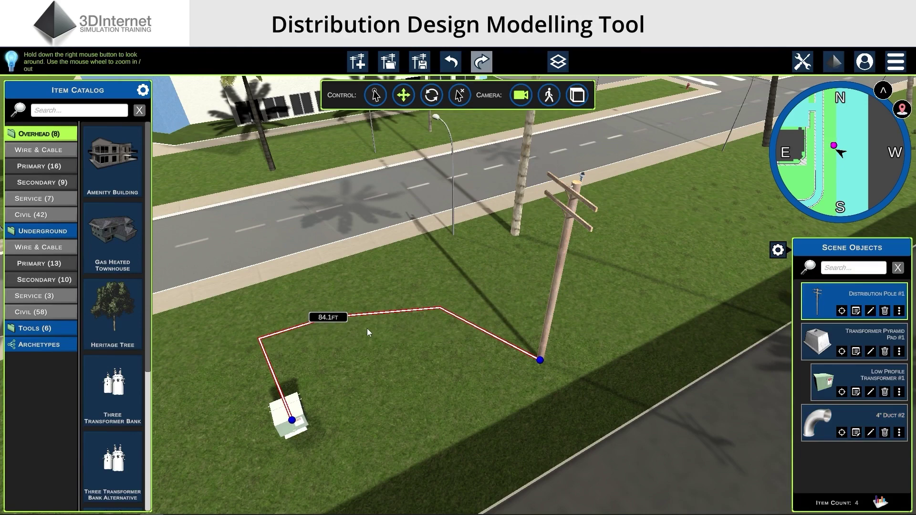
Toggle the Duct Lengths layer off and back on
{"action": "left_click", "coordinate": [562, 68]}
{"action": "left_click", "coordinate": [584, 88]}
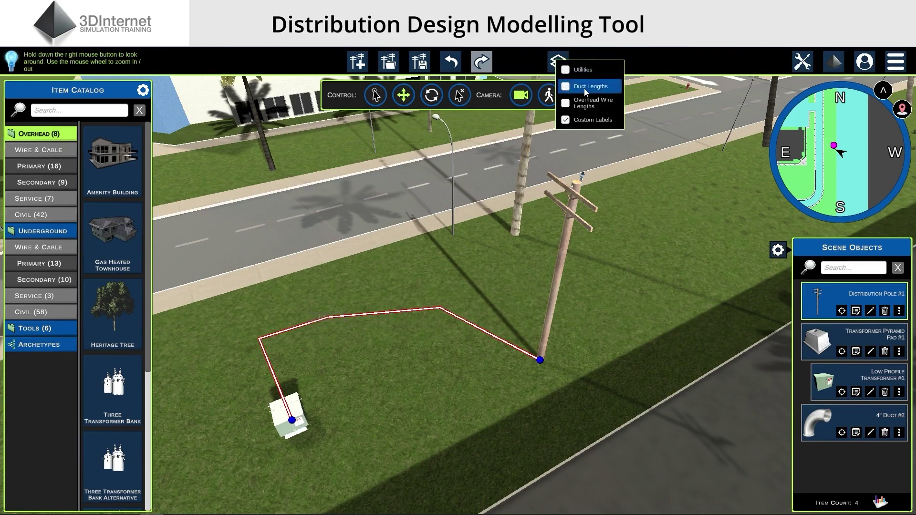
{"action": "left_click", "coordinate": [584, 88]}
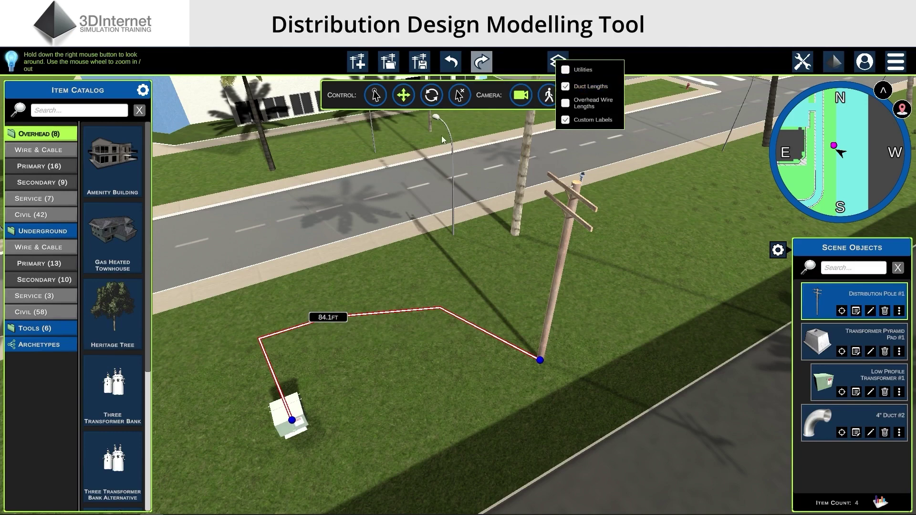
{"action": "left_click", "coordinate": [431, 187]}
Delete the duct, then the transformer pad and transformer
{"action": "left_click", "coordinate": [457, 97]}
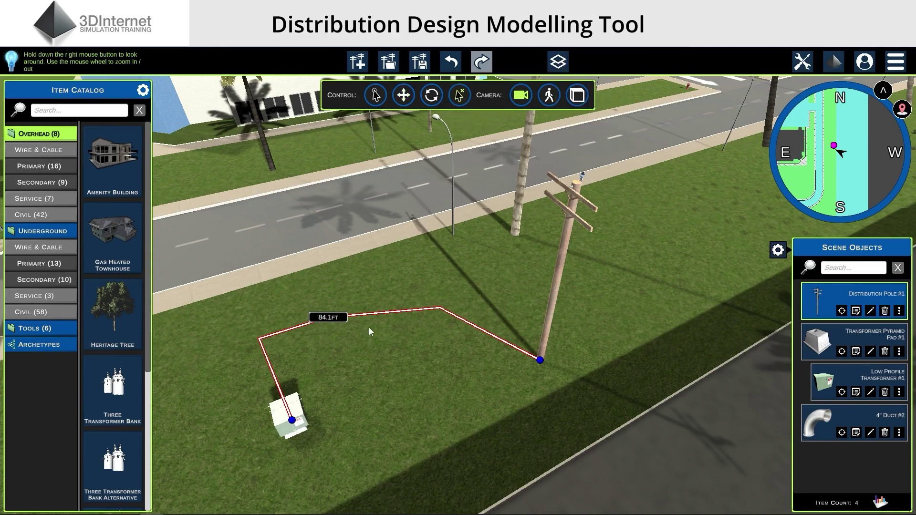
{"action": "left_click", "coordinate": [380, 313]}
{"action": "left_click", "coordinate": [299, 440]}
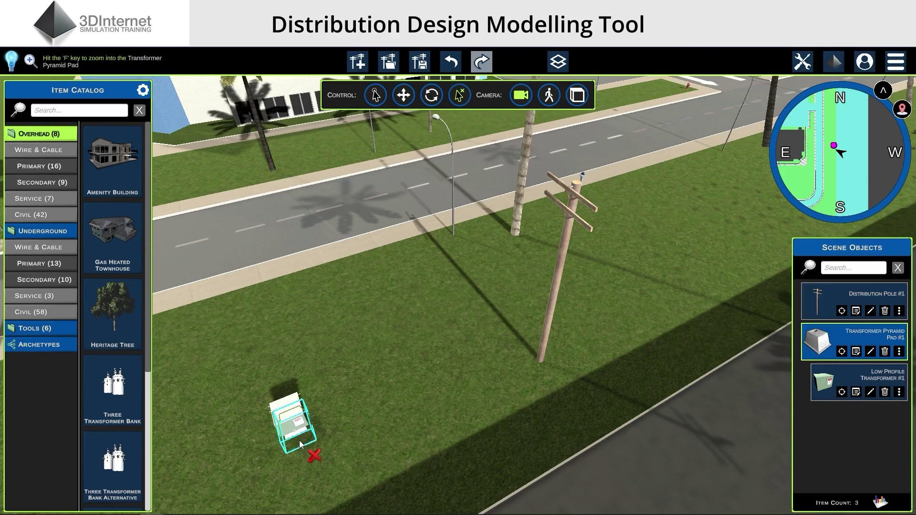
Duplicate the distribution pole, place the copy to the left and rotate it
{"action": "right_click", "coordinate": [540, 348]}
{"action": "left_click", "coordinate": [564, 392]}
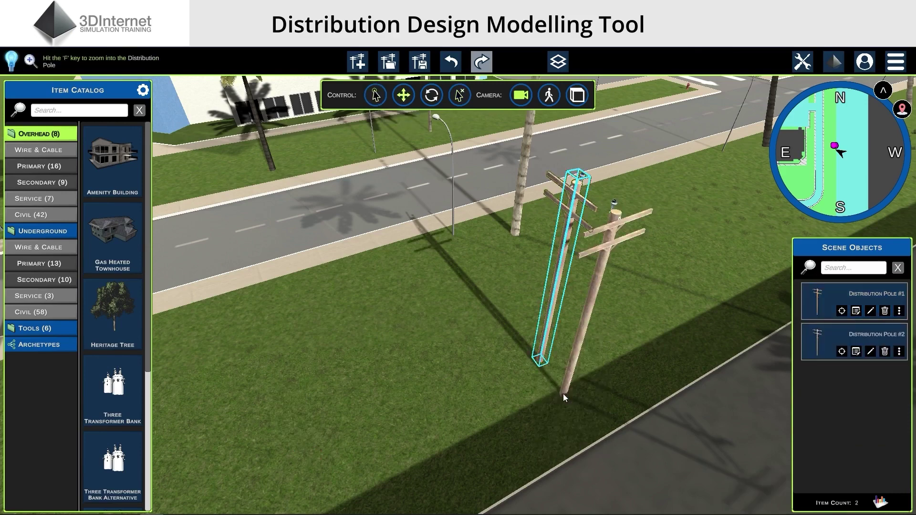
{"action": "left_click", "coordinate": [404, 95]}
{"action": "left_click", "coordinate": [567, 398]}
{"action": "left_click_drag", "start_coordinate": [566, 397], "coordinate": [512, 424]}
{"action": "left_click", "coordinate": [431, 95]}
{"action": "left_click", "coordinate": [806, 63]}
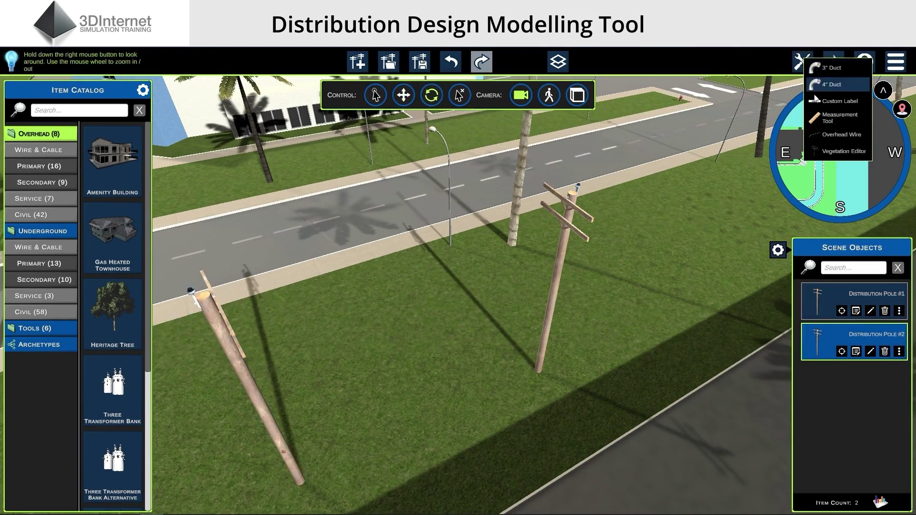
Draw an overhead wire from the right pole's attachment point to the left pole's
{"action": "left_click", "coordinate": [832, 136]}
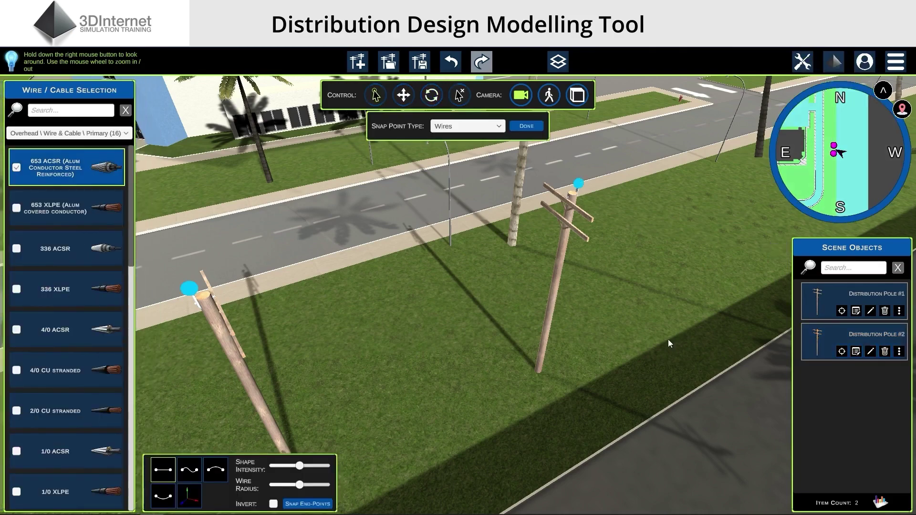
{"action": "right_click_drag", "start_coordinate": [668, 339], "coordinate": [655, 319]}
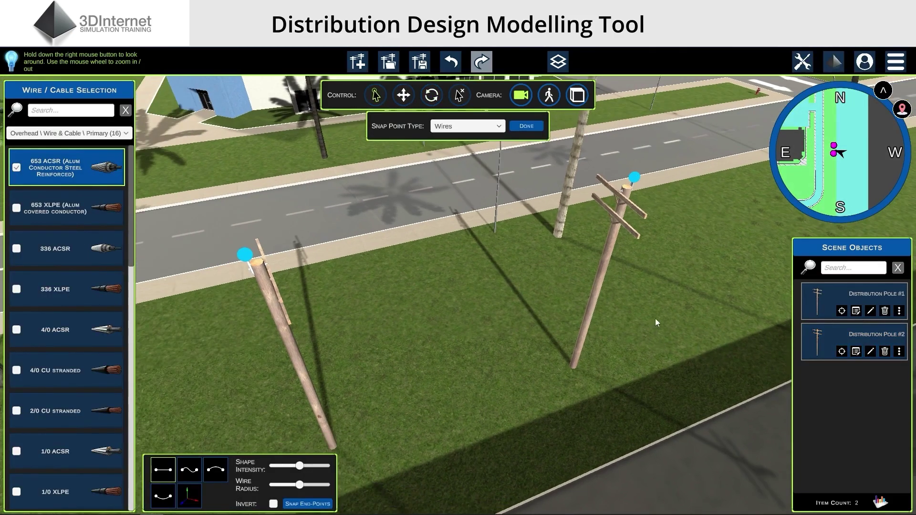
{"action": "left_click", "coordinate": [634, 177]}
{"action": "left_click", "coordinate": [244, 255]}
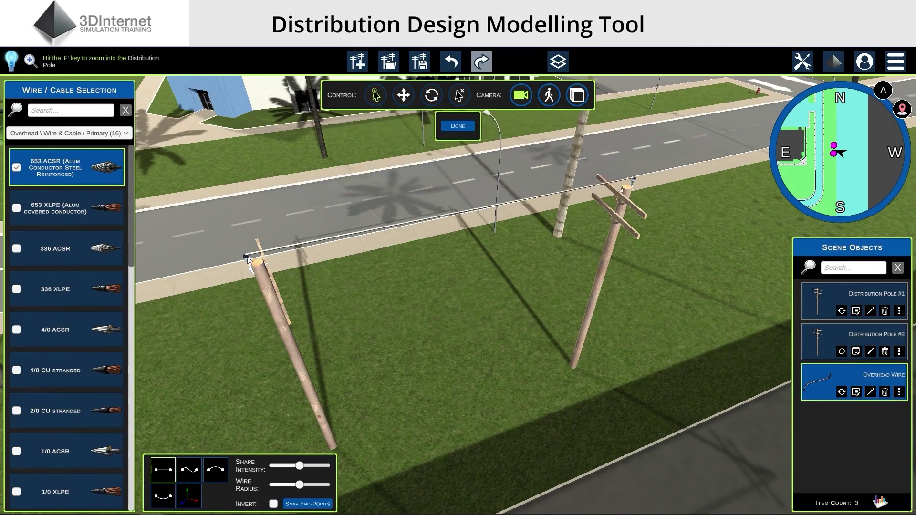
Set the wire type to 4/0 CU Ground / Primary OH Wire
{"action": "right_click_drag", "start_coordinate": [328, 301], "coordinate": [324, 292]}
{"action": "scroll", "coordinate": [324, 292], "scroll_direction": "up", "scroll_amount": 5}
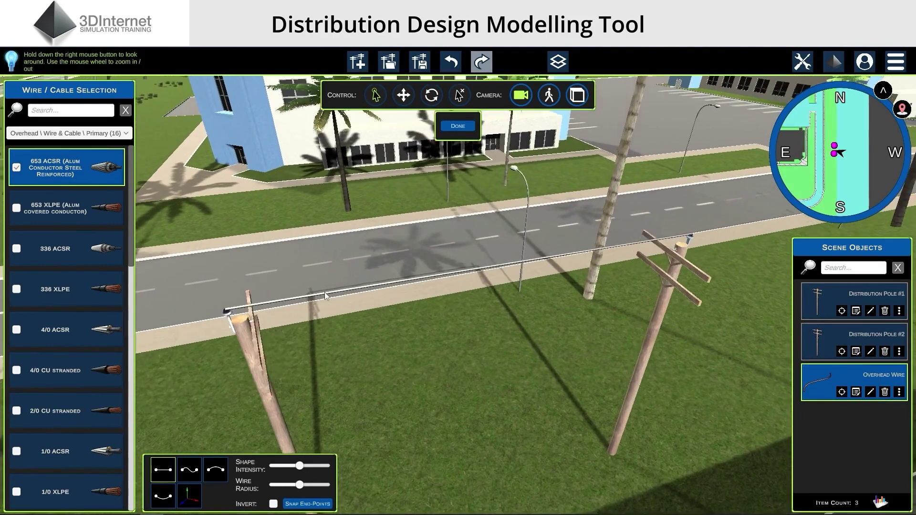
{"action": "scroll", "coordinate": [377, 333], "scroll_direction": "down", "scroll_amount": 5}
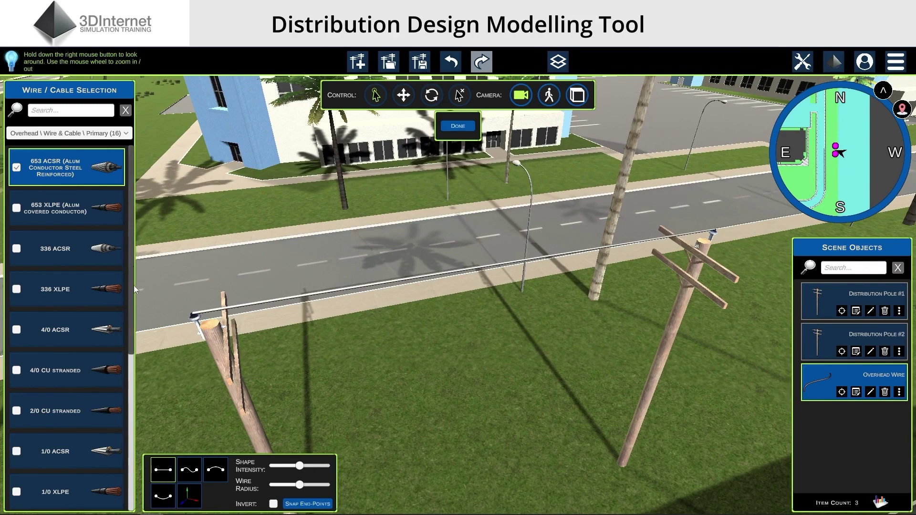
{"action": "scroll", "coordinate": [130, 339], "scroll_direction": "down", "scroll_amount": 2}
{"action": "scroll", "coordinate": [131, 340], "scroll_direction": "down", "scroll_amount": 4}
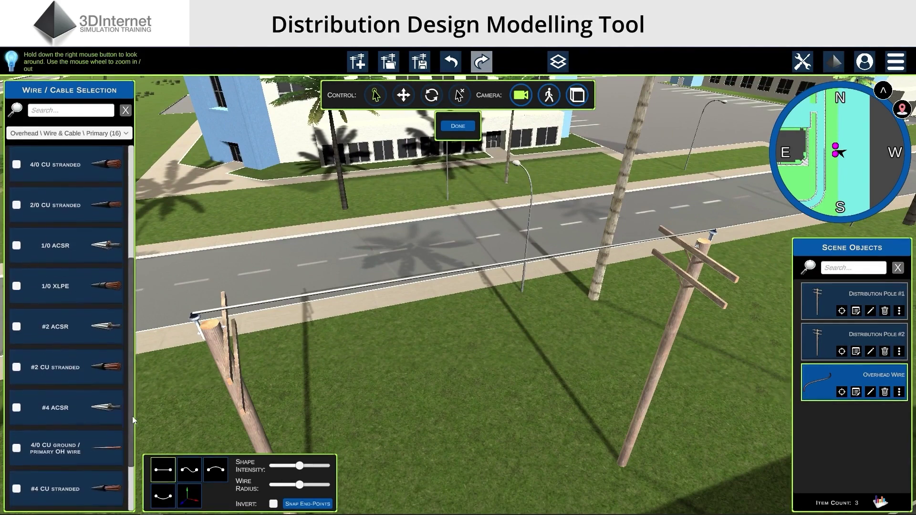
{"action": "left_click", "coordinate": [71, 448]}
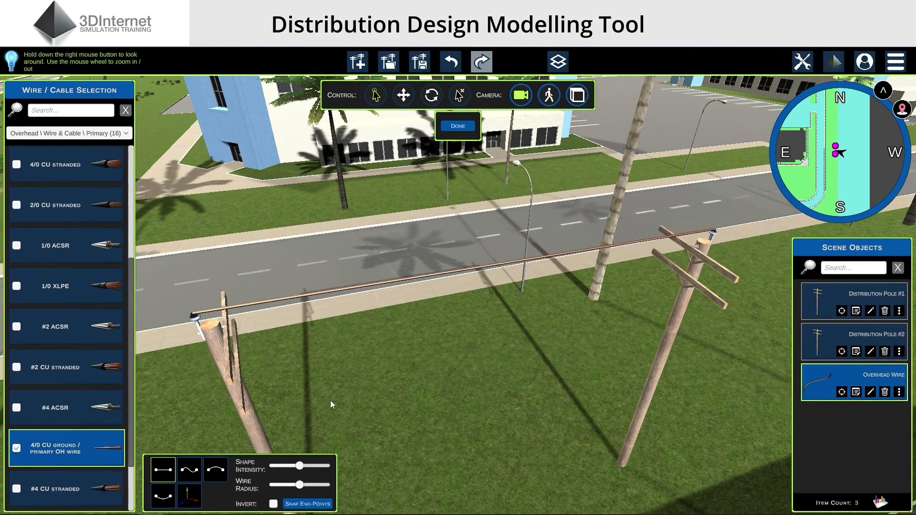
{"action": "scroll", "coordinate": [384, 417], "scroll_direction": "down", "scroll_amount": 5}
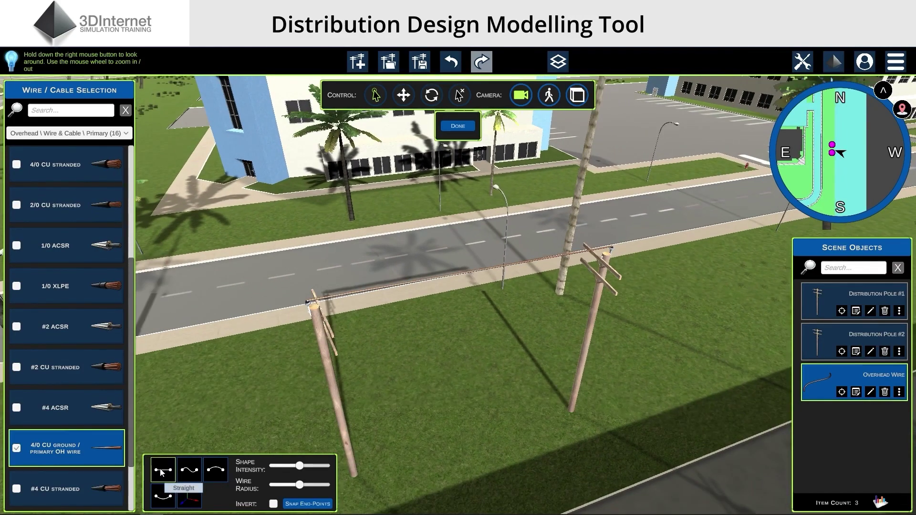
Try the Sine, Up and Down wire shapes, lower Shape Intensity slightly, and greatly increase Wire Radius
{"action": "left_click", "coordinate": [187, 471]}
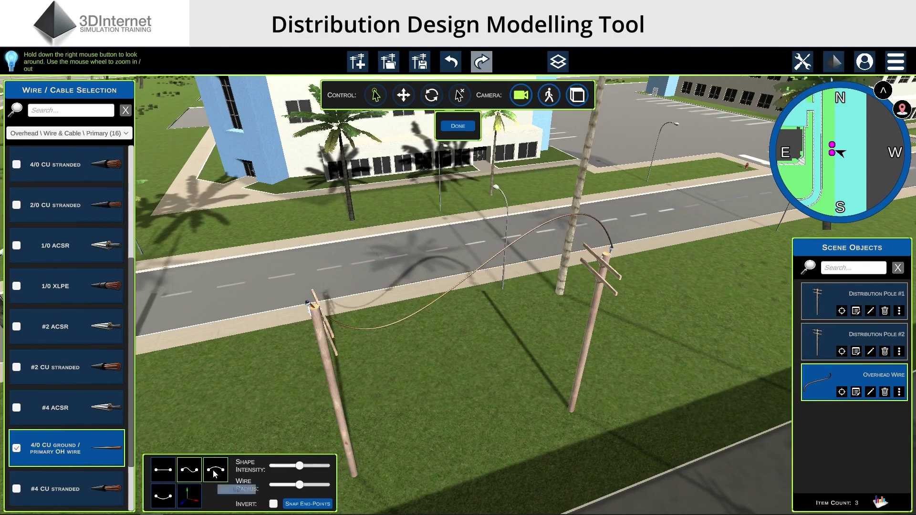
{"action": "left_click", "coordinate": [216, 471]}
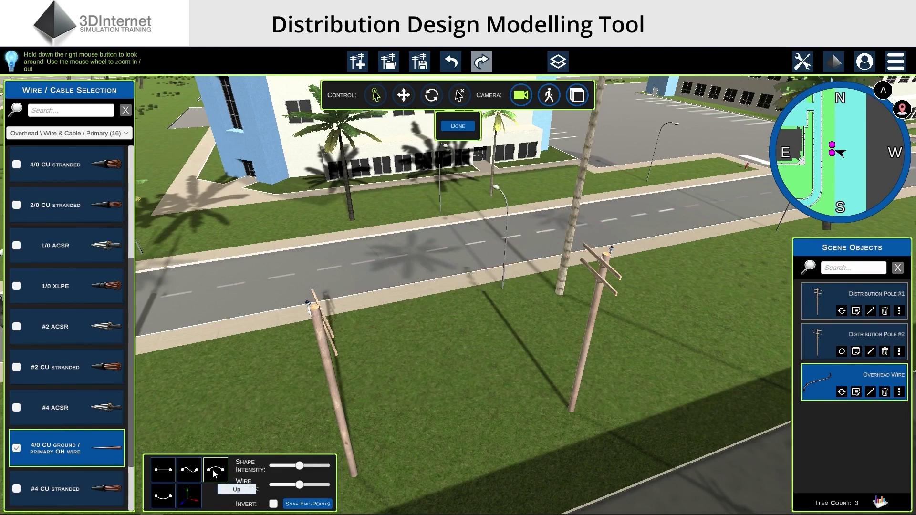
{"action": "left_click", "coordinate": [164, 495]}
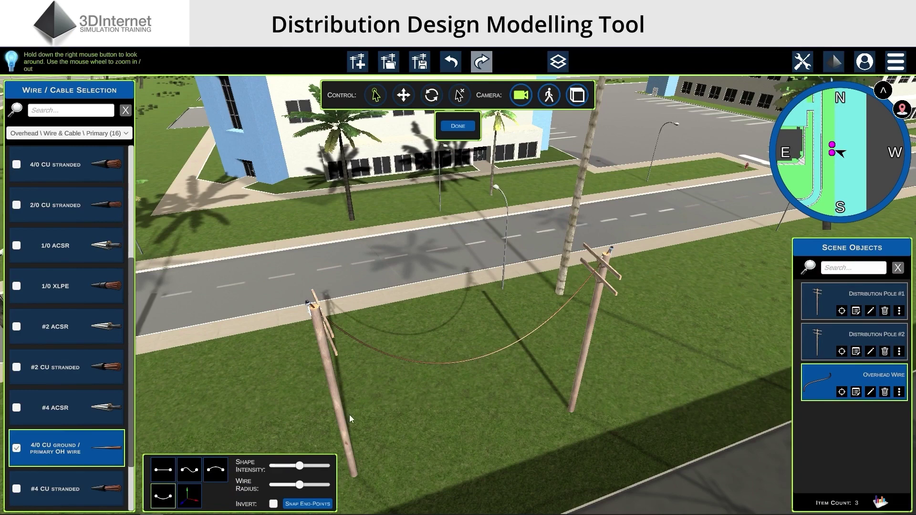
{"action": "left_click_drag", "start_coordinate": [299, 466], "coordinate": [285, 474]}
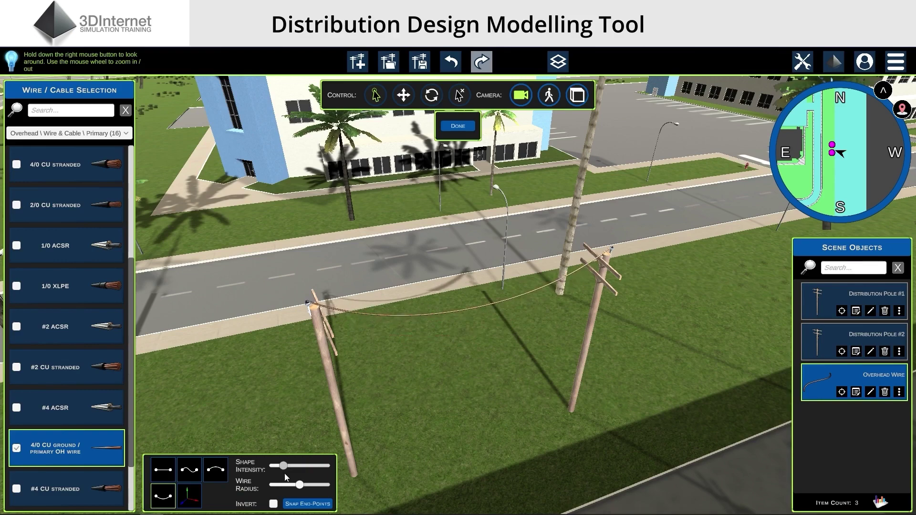
{"action": "scroll", "coordinate": [406, 440], "scroll_direction": "up", "scroll_amount": 5}
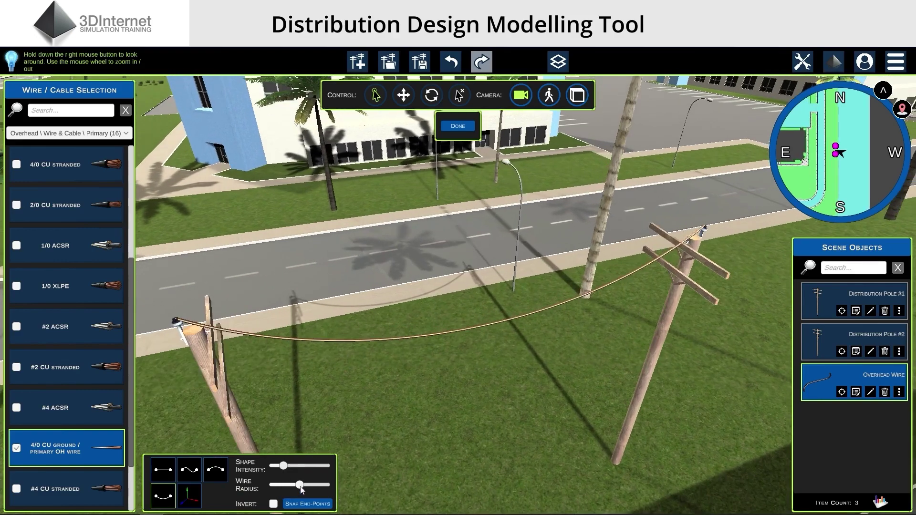
{"action": "left_click_drag", "start_coordinate": [301, 487], "coordinate": [319, 493]}
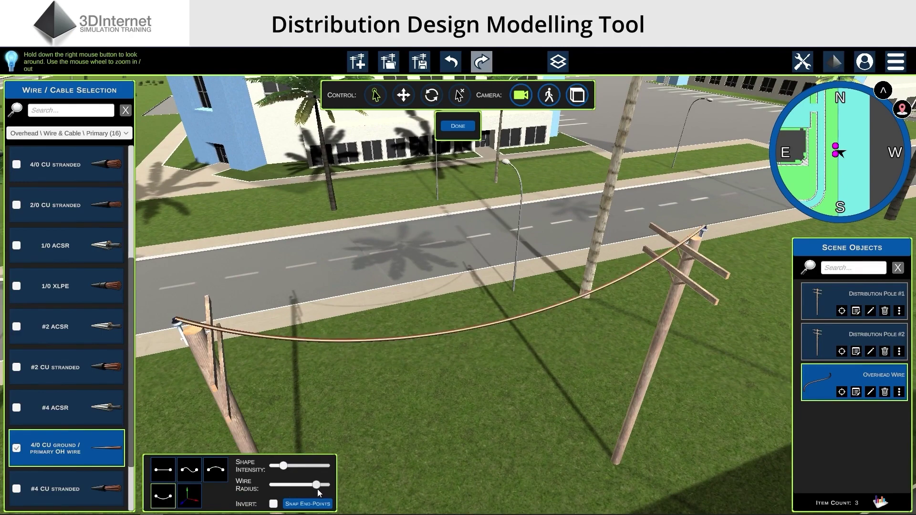
Switch the wire to Custom, drag its control points into an S-shaped curve, and finish editing
{"action": "left_click", "coordinate": [186, 500]}
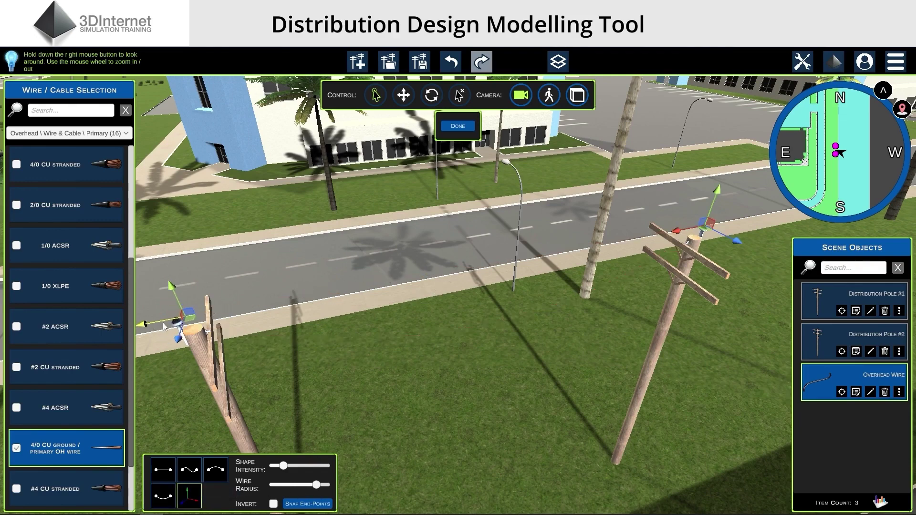
{"action": "left_click_drag", "start_coordinate": [163, 326], "coordinate": [318, 313]}
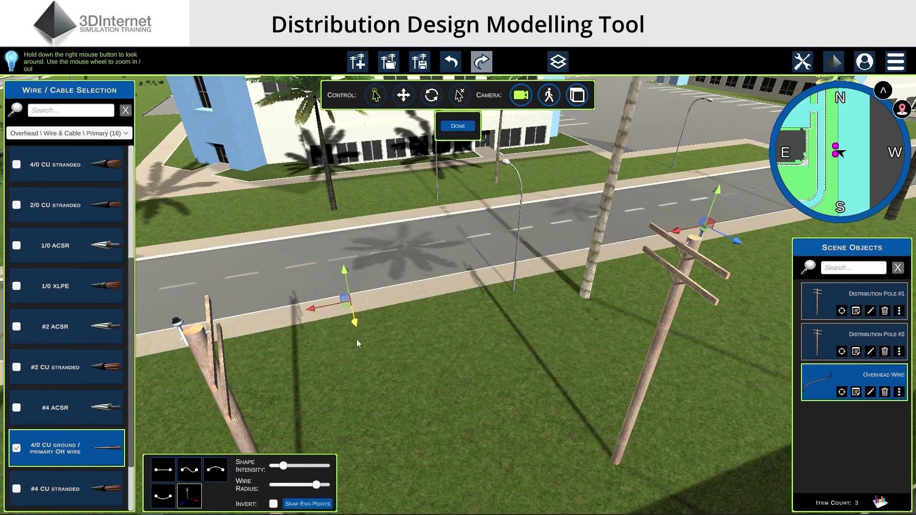
{"action": "left_click_drag", "start_coordinate": [357, 340], "coordinate": [413, 478]}
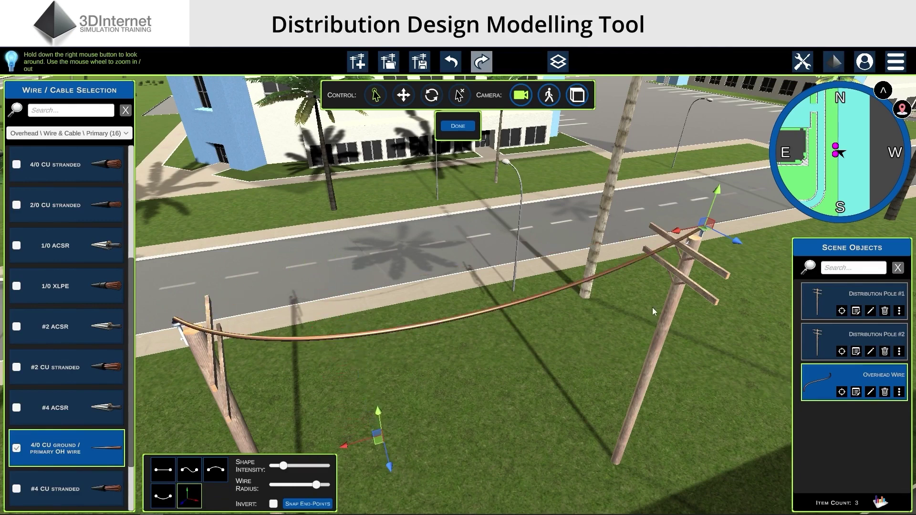
{"action": "left_click_drag", "start_coordinate": [698, 236], "coordinate": [571, 184]}
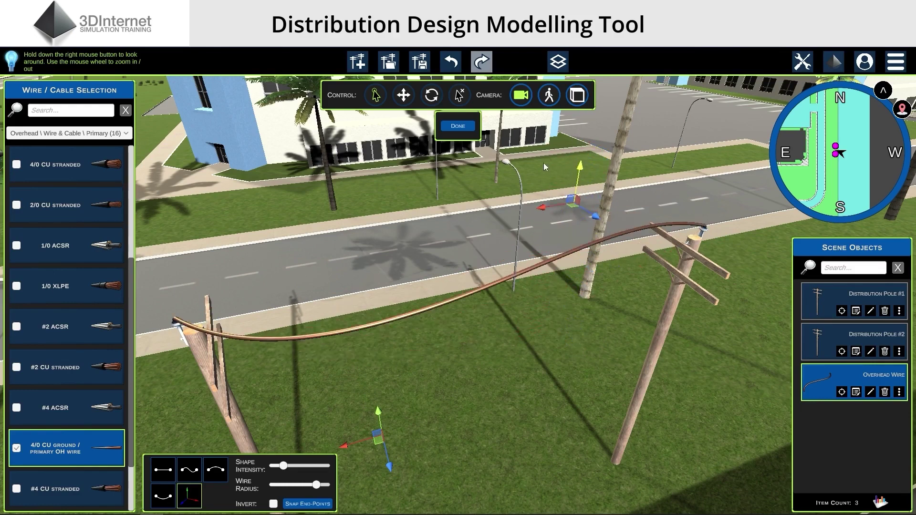
{"action": "left_click_drag", "start_coordinate": [594, 217], "coordinate": [549, 351]}
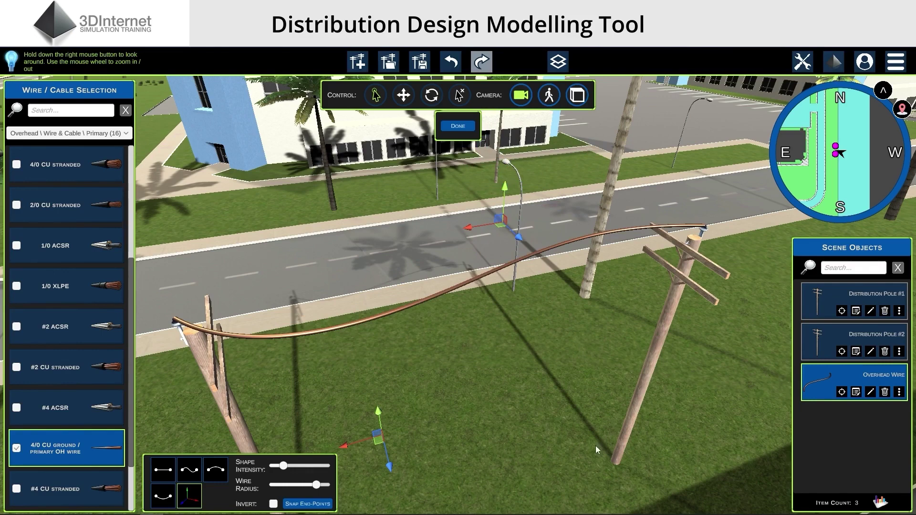
{"action": "scroll", "coordinate": [597, 448], "scroll_direction": "down", "scroll_amount": 2}
{"action": "scroll", "coordinate": [597, 450], "scroll_direction": "down", "scroll_amount": 2}
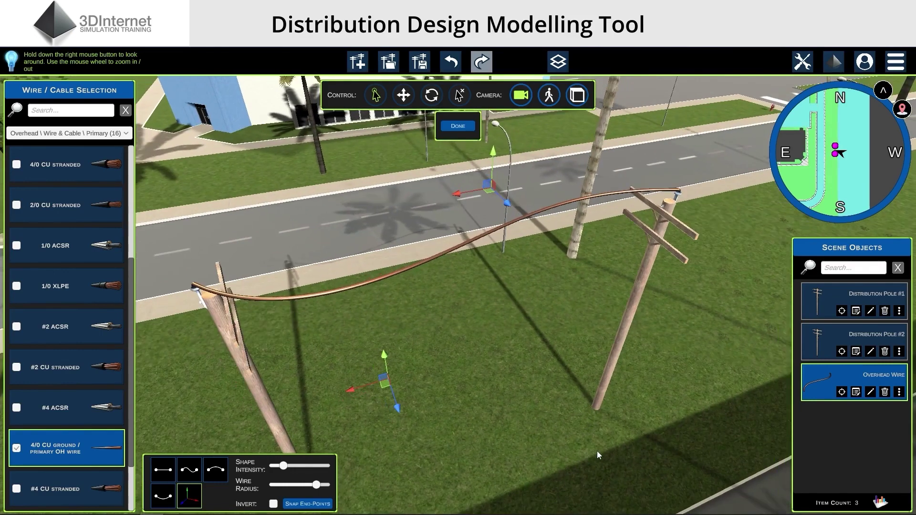
{"action": "left_click", "coordinate": [597, 451]}
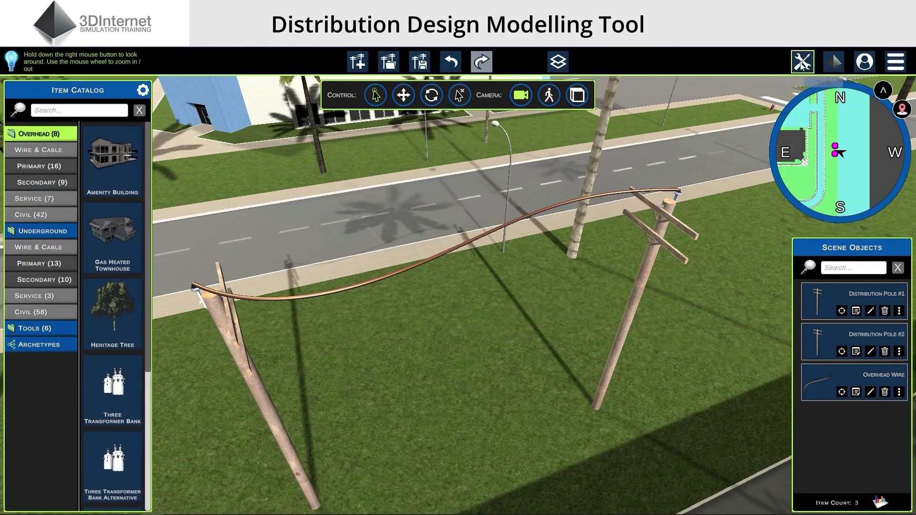
Measure from the left pole's base to the right pole's base with the Measurement Tool: 38.8 ft (11.8 m)
{"action": "left_click", "coordinate": [803, 63]}
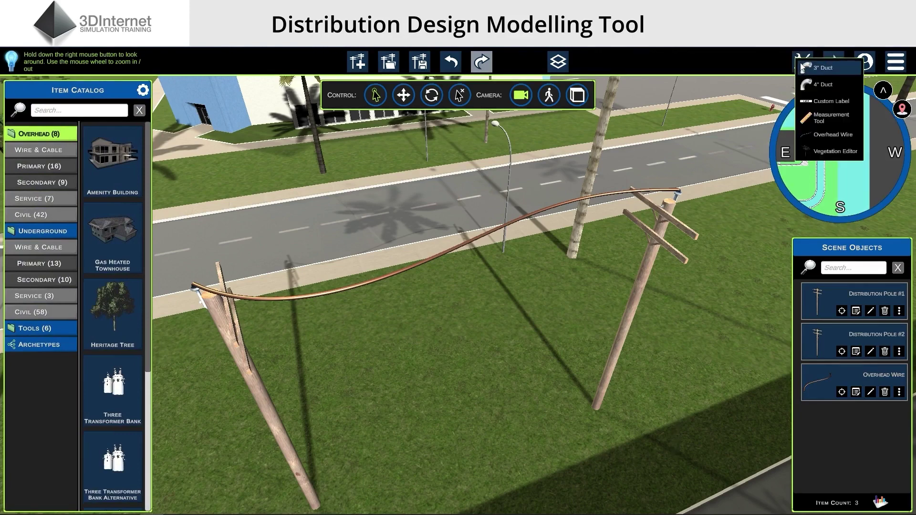
{"action": "left_click", "coordinate": [817, 117]}
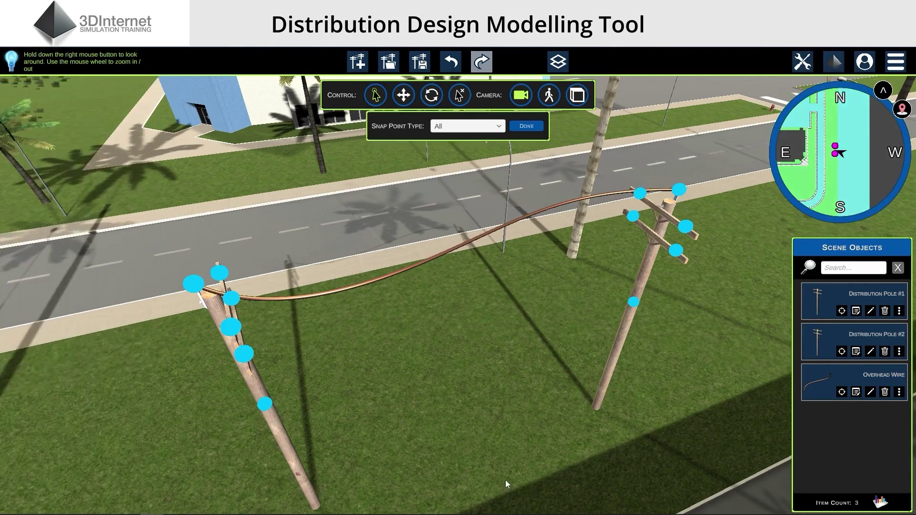
{"action": "scroll", "coordinate": [467, 450], "scroll_direction": "down", "scroll_amount": 1}
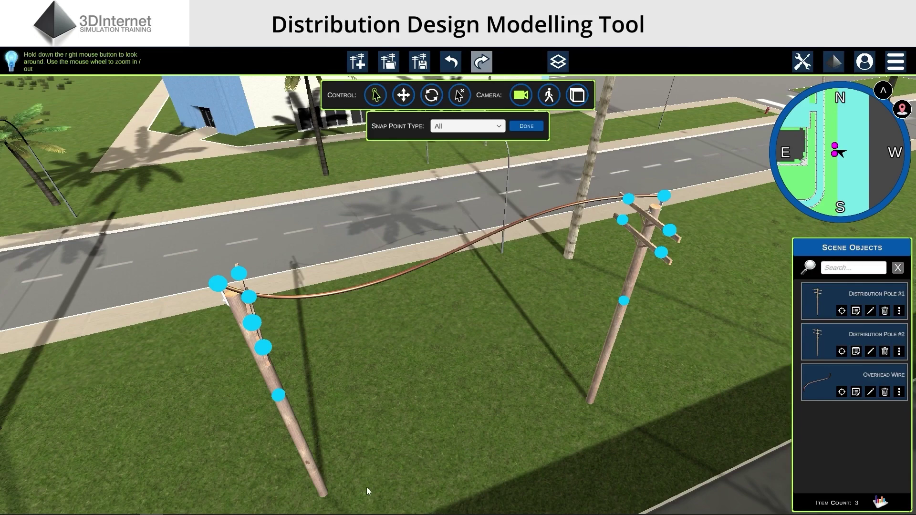
{"action": "left_click", "coordinate": [332, 501]}
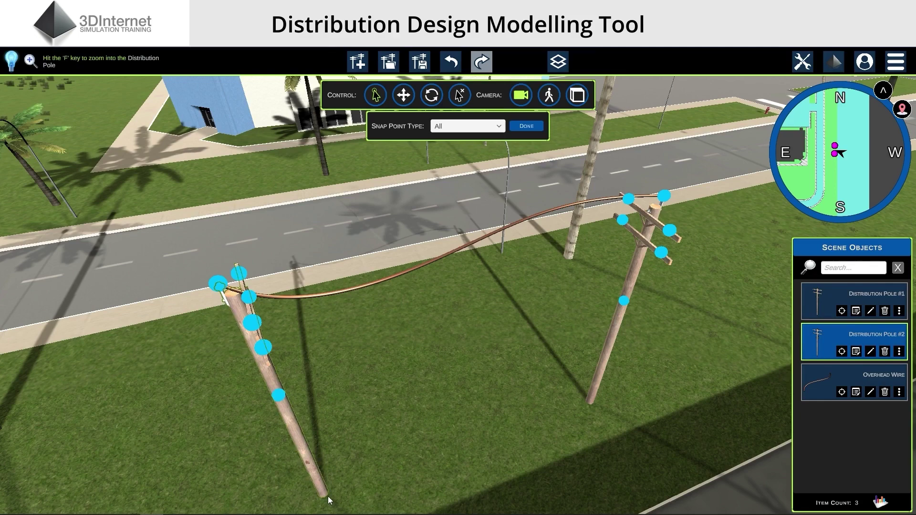
{"action": "left_click_drag", "start_coordinate": [327, 496], "coordinate": [589, 403]}
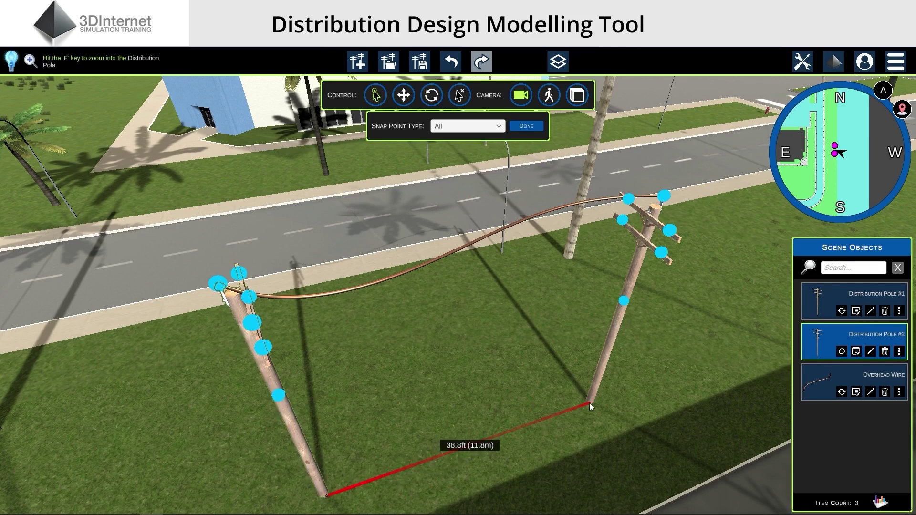
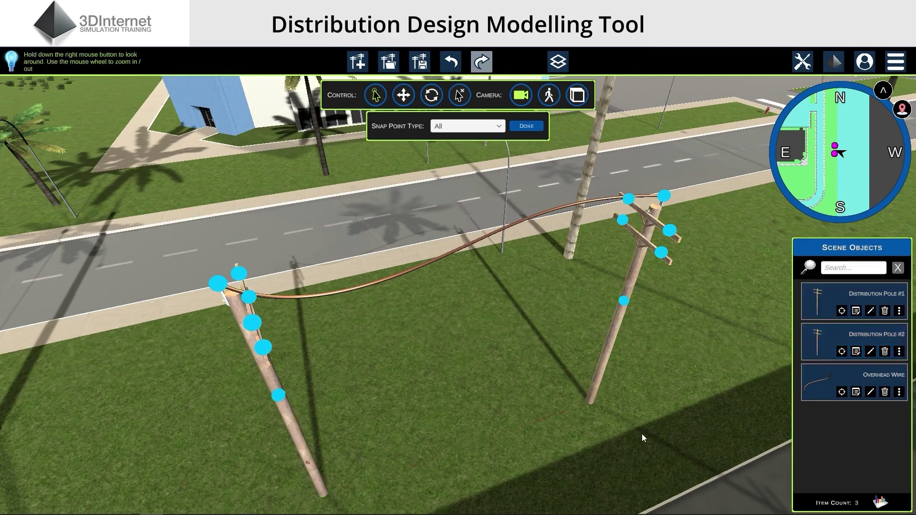
End snap-point placement and bring up the drawing tools list
{"action": "key", "text": "Return"}
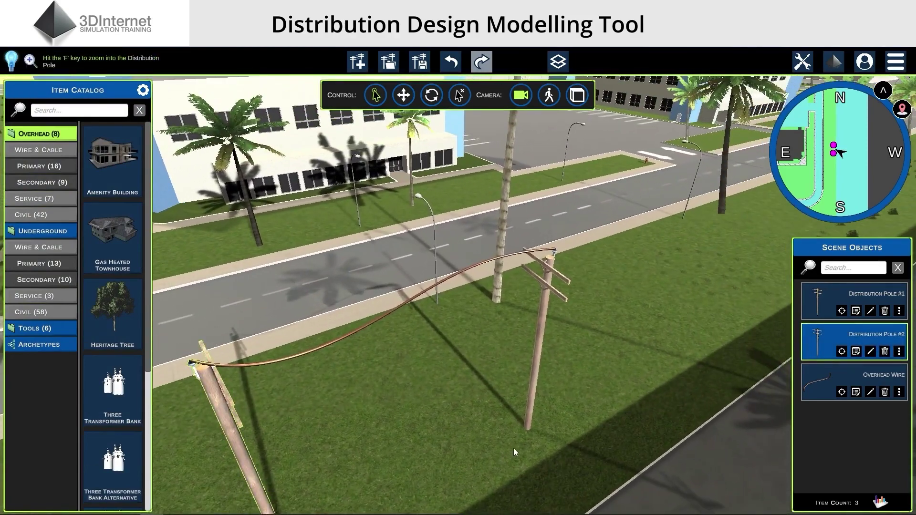
{"action": "left_click", "coordinate": [803, 61]}
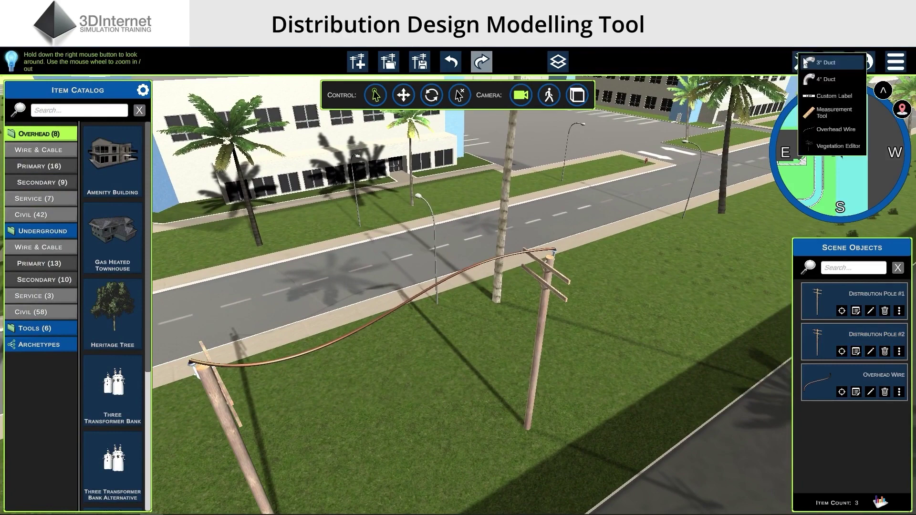
In the Vegetation Editor, remove a palm tree near the poles and plant two new palms
{"action": "left_click", "coordinate": [836, 146]}
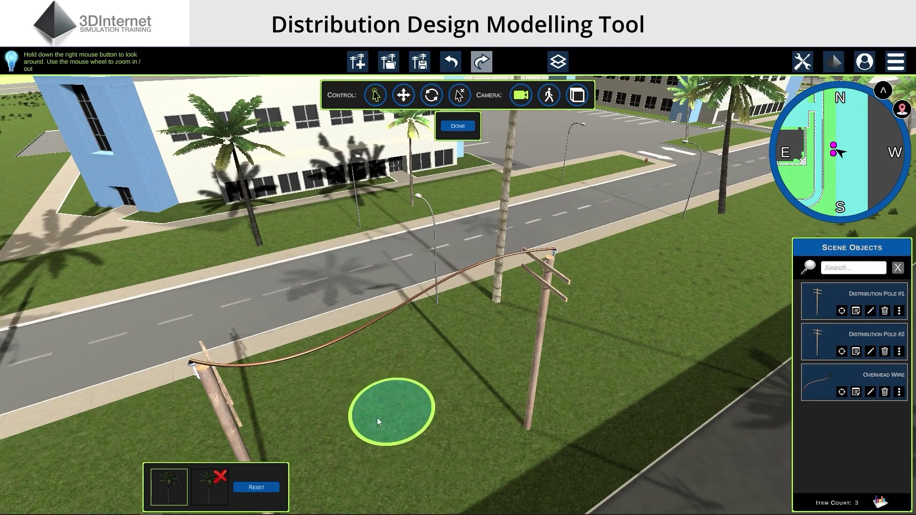
{"action": "left_click", "coordinate": [217, 480]}
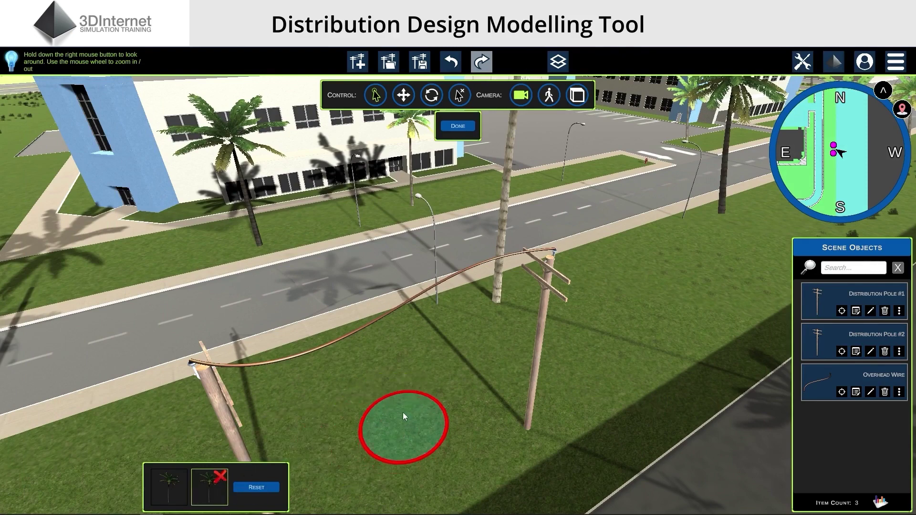
{"action": "right_click_drag", "start_coordinate": [448, 407], "coordinate": [397, 405]}
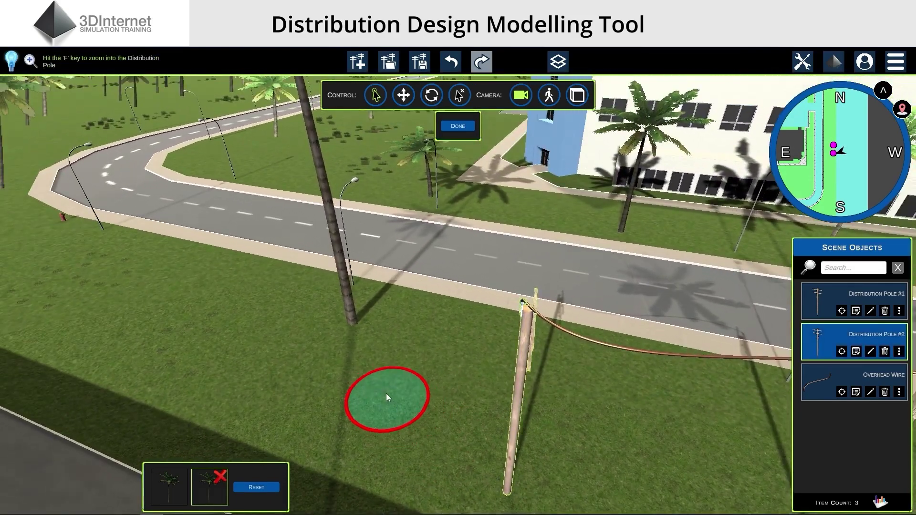
{"action": "left_click", "coordinate": [351, 321]}
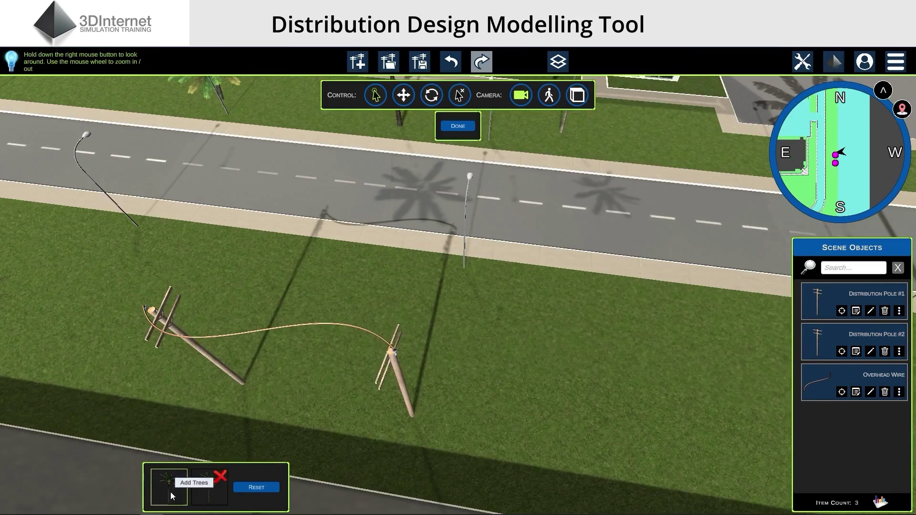
{"action": "left_click", "coordinate": [170, 489]}
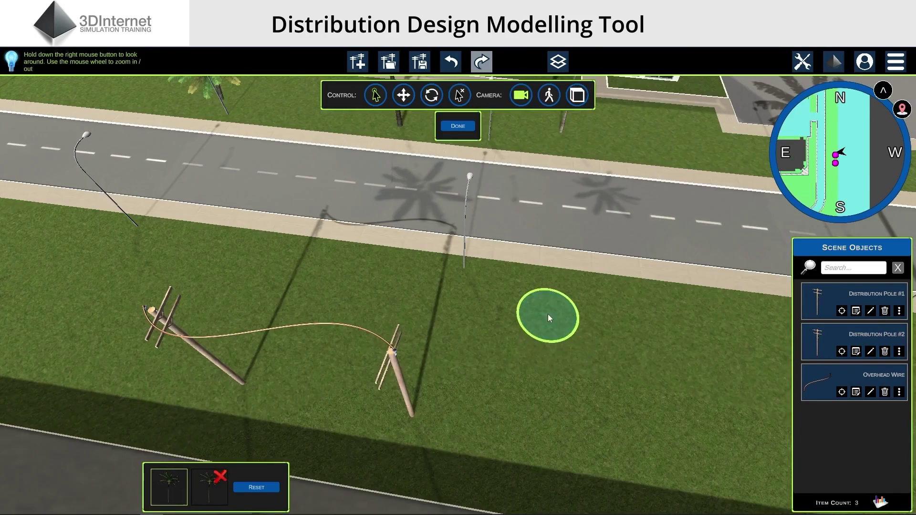
{"action": "left_click", "coordinate": [548, 314]}
{"action": "left_click", "coordinate": [324, 271]}
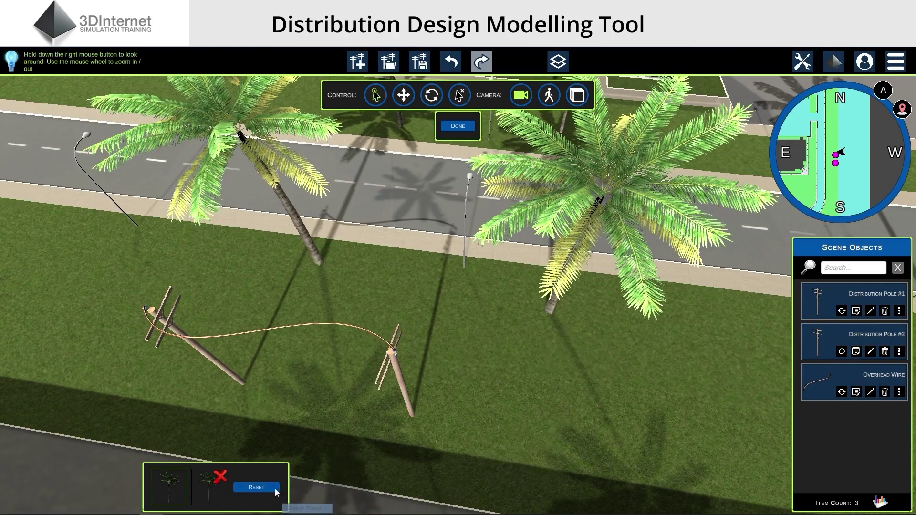
Reset all trees to their original configuration and close vegetation editing
{"action": "left_click", "coordinate": [258, 487]}
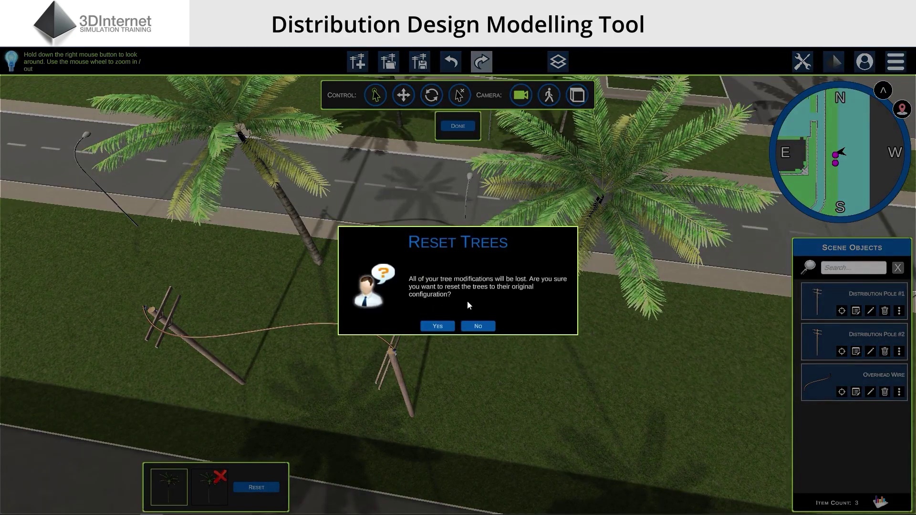
{"action": "left_click", "coordinate": [444, 327]}
{"action": "right_click_drag", "start_coordinate": [574, 466], "coordinate": [694, 412]}
{"action": "key", "text": "Return"}
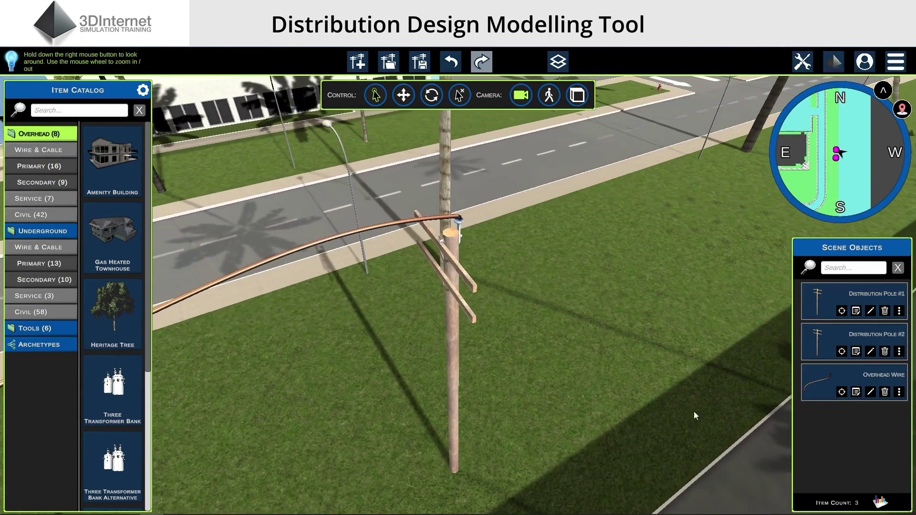
Add a custom label on Distribution Pole #1, raise it to the wire attachment, and title it 'Future Structure'
{"action": "left_click", "coordinate": [802, 61]}
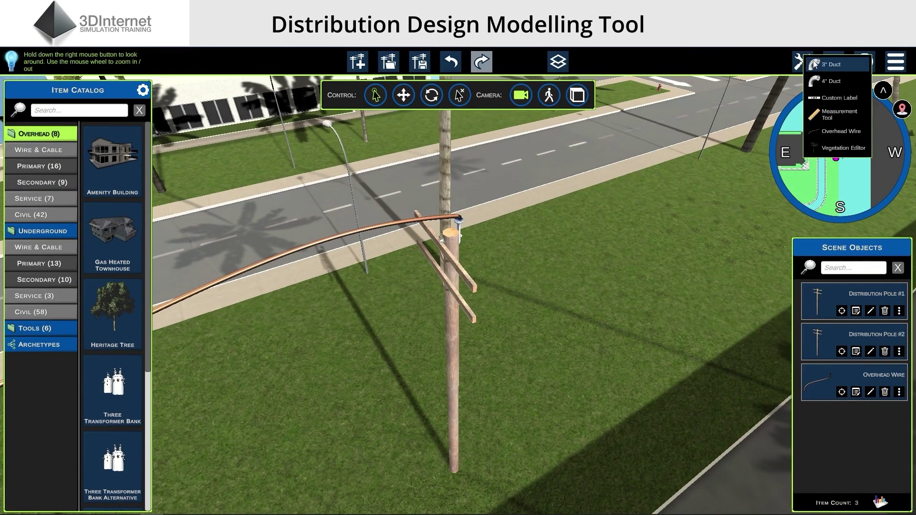
{"action": "left_click", "coordinate": [840, 97]}
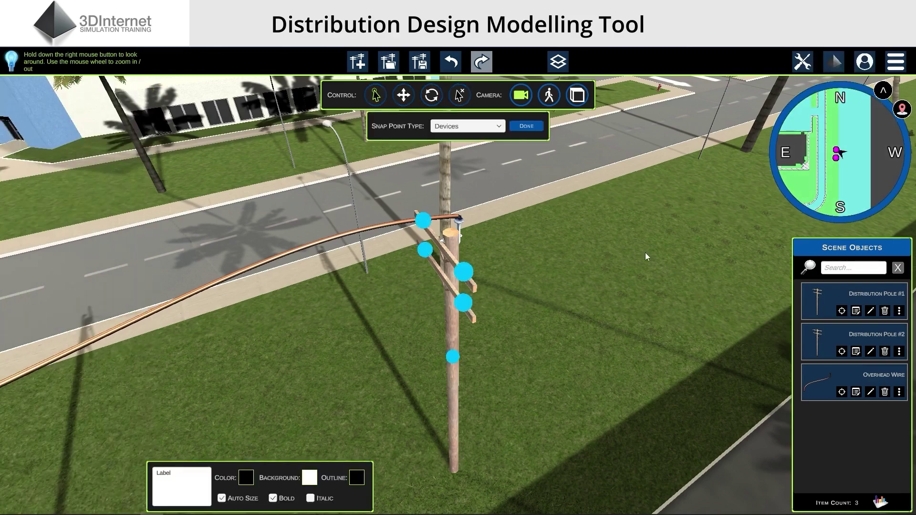
{"action": "left_click", "coordinate": [452, 356]}
{"action": "left_click", "coordinate": [899, 433]}
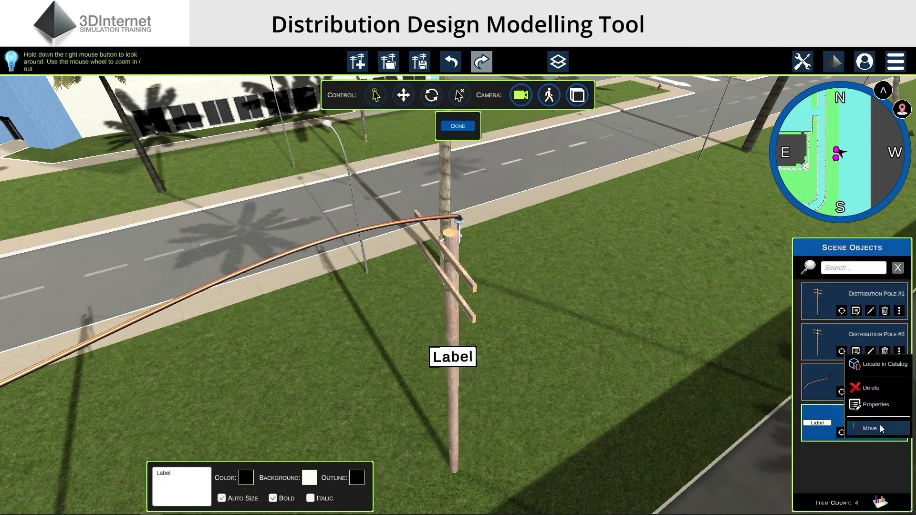
{"action": "left_click", "coordinate": [880, 428]}
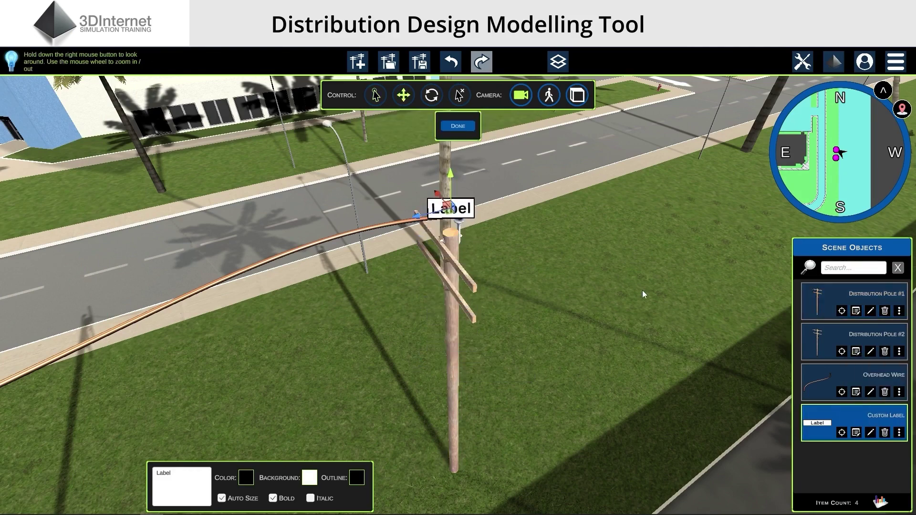
{"action": "left_click", "coordinate": [205, 476]}
{"action": "left_click", "coordinate": [205, 476]}
{"action": "type", "text": "Fu"}
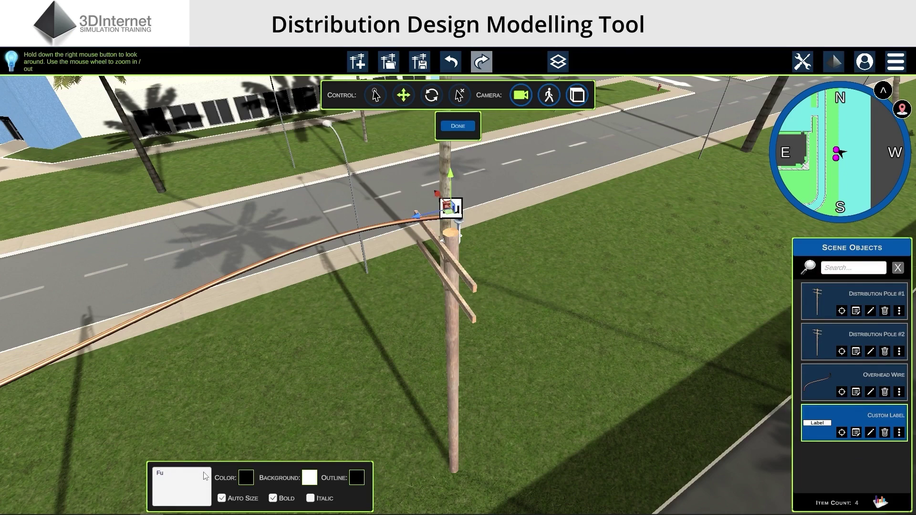
{"action": "type", "text": "ture Structure"}
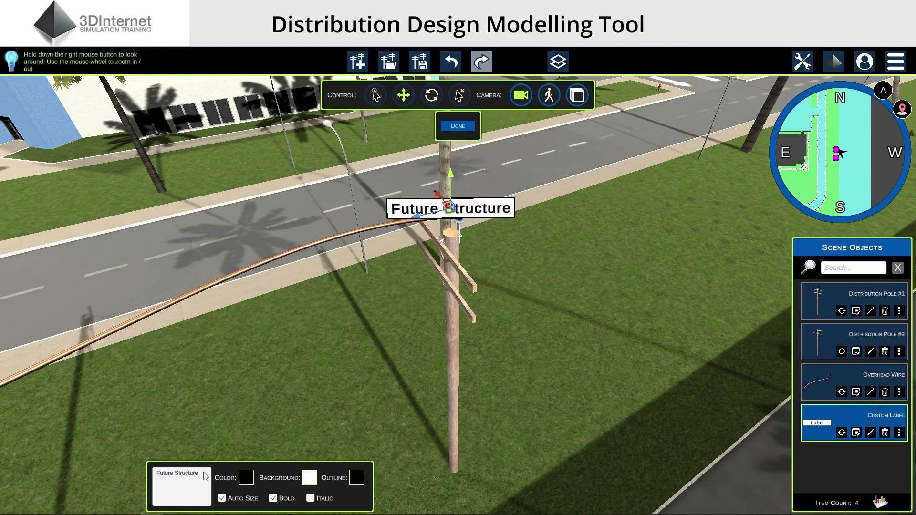
Make the label text red on a bright green background
{"action": "left_click", "coordinate": [246, 478]}
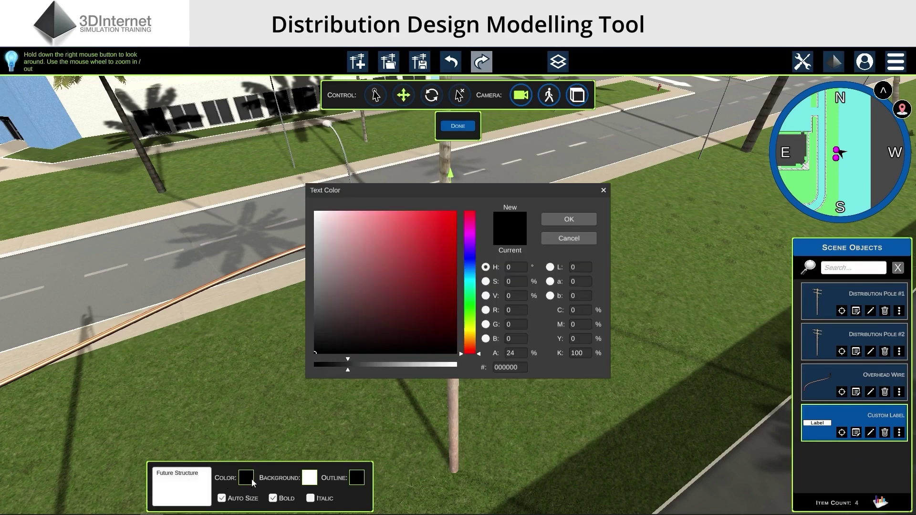
{"action": "left_click_drag", "start_coordinate": [471, 191], "coordinate": [204, 136]}
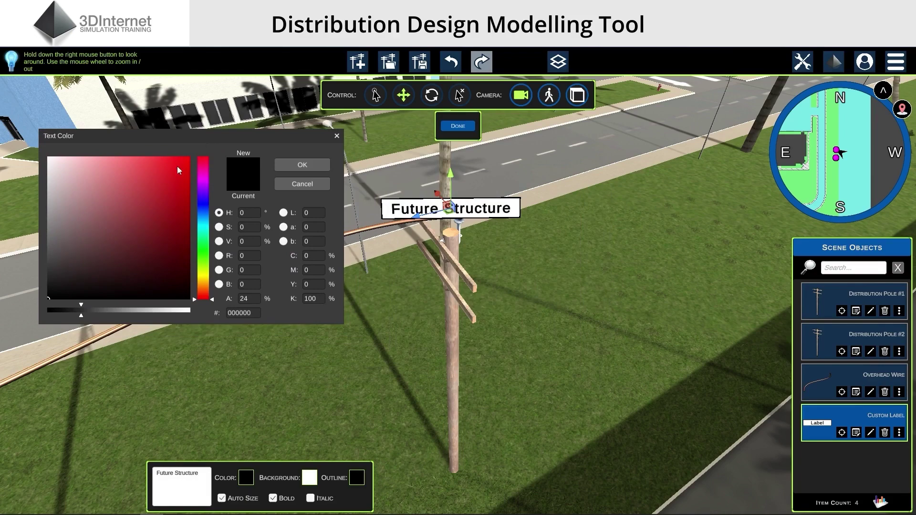
{"action": "mouse_move", "coordinate": [177, 166]}
{"action": "left_mouse_down"}
{"action": "mouse_move", "coordinate": [178, 176]}
{"action": "mouse_move", "coordinate": [181, 167]}
{"action": "left_mouse_up"}
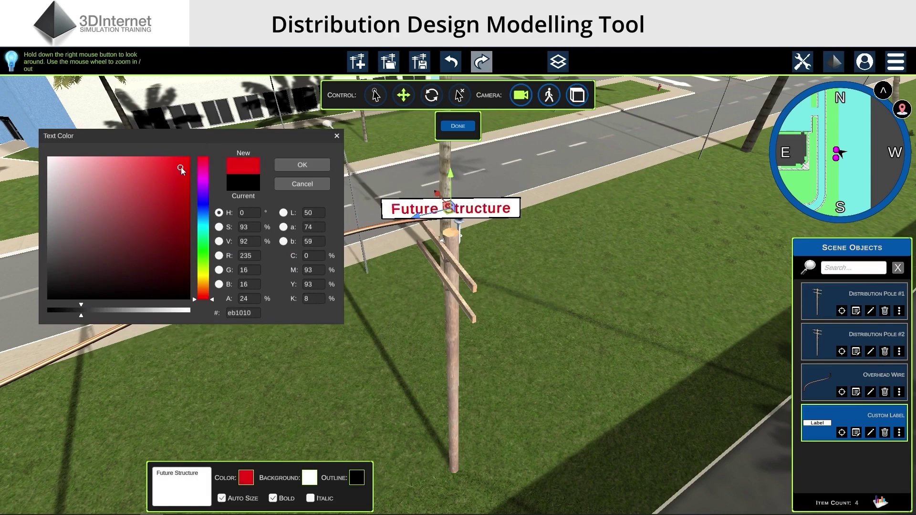
{"action": "left_click", "coordinate": [305, 165]}
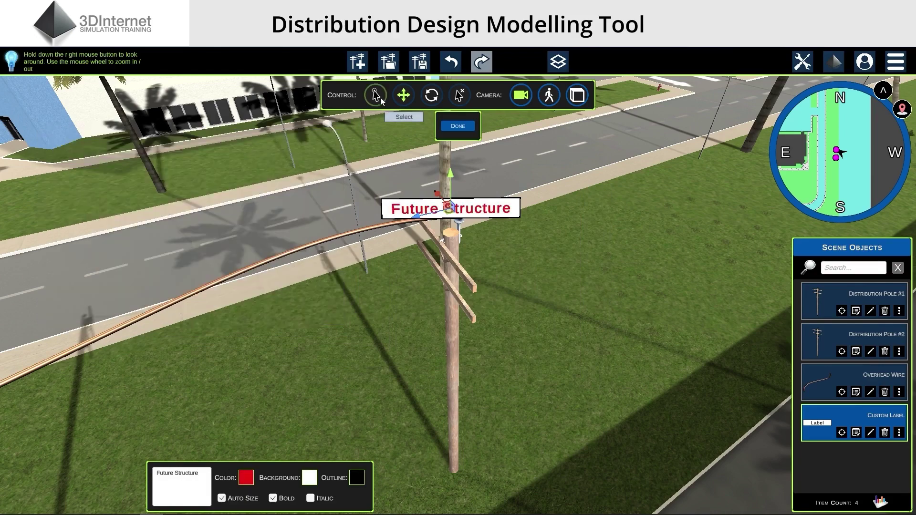
{"action": "left_click", "coordinate": [309, 478]}
{"action": "left_click_drag", "start_coordinate": [388, 186], "coordinate": [154, 148]}
{"action": "left_click", "coordinate": [237, 236]}
{"action": "left_click_drag", "start_coordinate": [239, 242], "coordinate": [238, 256]}
{"action": "left_click_drag", "start_coordinate": [201, 207], "coordinate": [205, 175]}
{"action": "left_click", "coordinate": [327, 176]}
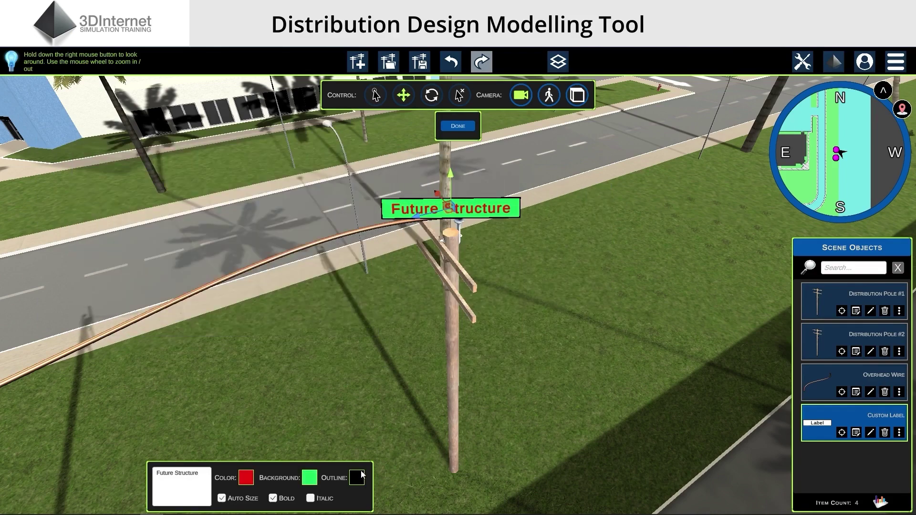
Keep the label outline black and set the text to italic, non-bold
{"action": "left_click", "coordinate": [357, 478]}
{"action": "left_click_drag", "start_coordinate": [409, 187], "coordinate": [155, 127]}
{"action": "mouse_move", "coordinate": [111, 167]}
{"action": "left_mouse_down"}
{"action": "mouse_move", "coordinate": [105, 172]}
{"action": "mouse_move", "coordinate": [46, 141]}
{"action": "mouse_move", "coordinate": [36, 300]}
{"action": "left_mouse_up"}
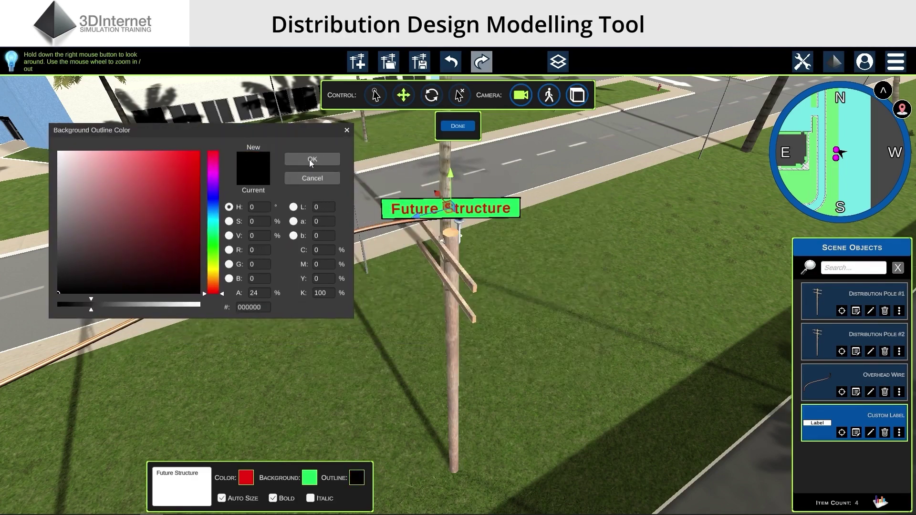
{"action": "left_click", "coordinate": [311, 160]}
{"action": "left_click", "coordinate": [274, 499]}
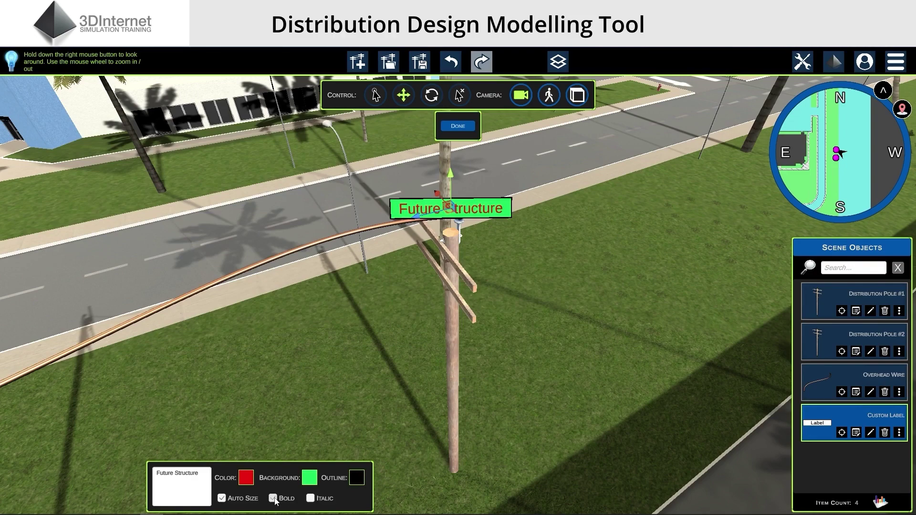
{"action": "left_click", "coordinate": [311, 499]}
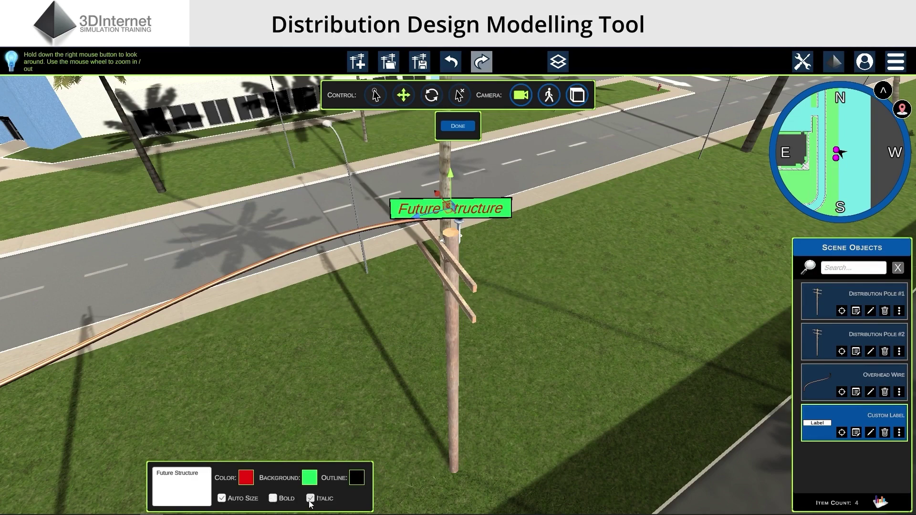
Turn off automatic label sizing and finish editing the label
{"action": "scroll", "coordinate": [246, 502], "scroll_direction": "down", "scroll_amount": 5}
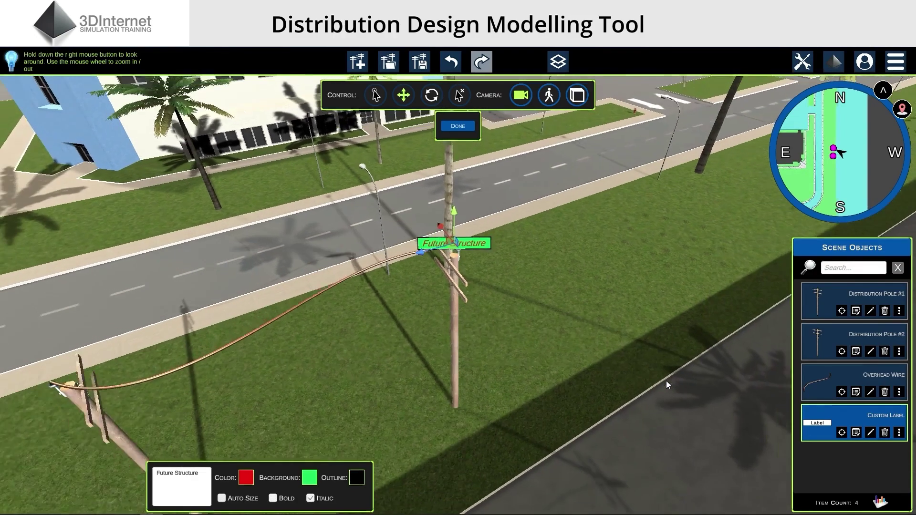
{"action": "left_click", "coordinate": [246, 499]}
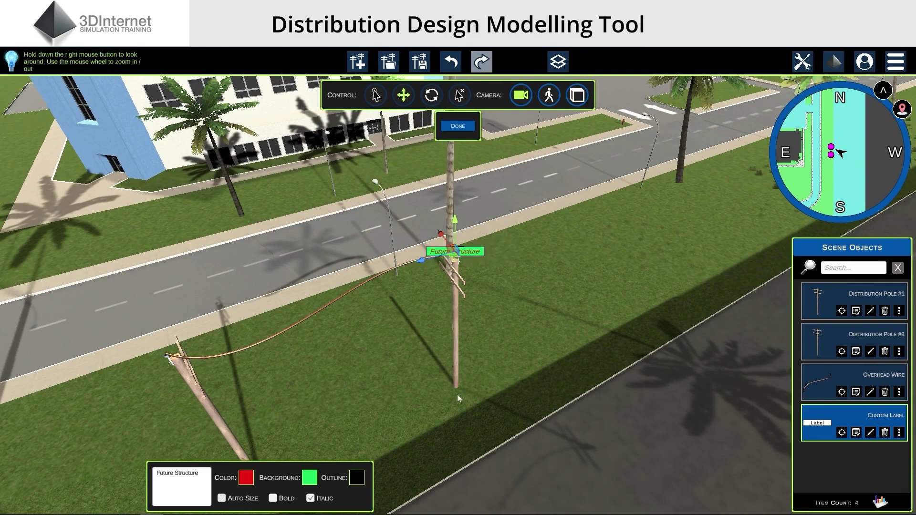
{"action": "scroll", "coordinate": [457, 394], "scroll_direction": "up", "scroll_amount": 5}
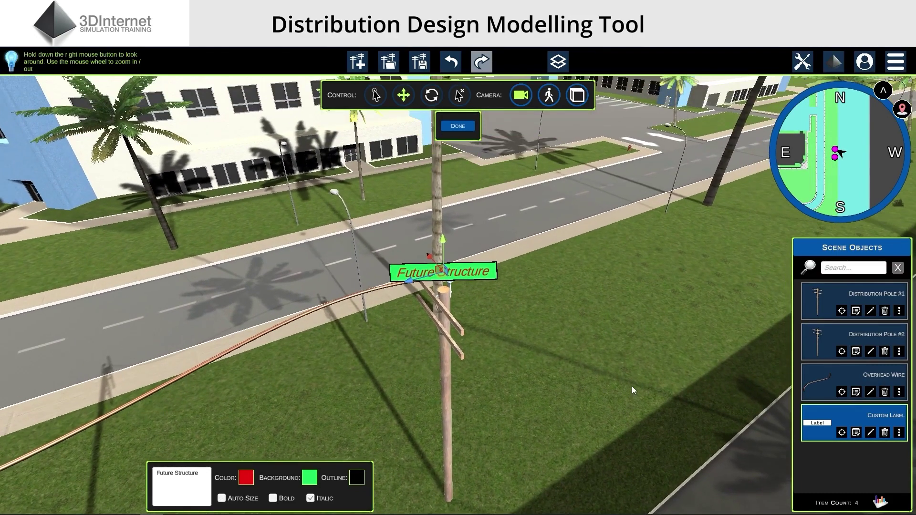
{"action": "left_click", "coordinate": [632, 391]}
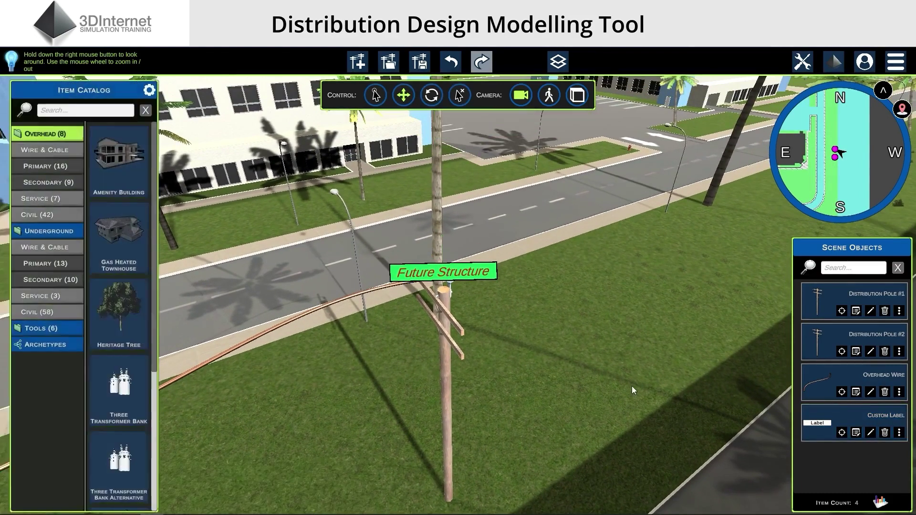
Hide and then re-show the Custom Labels layer
{"action": "left_click", "coordinate": [558, 61]}
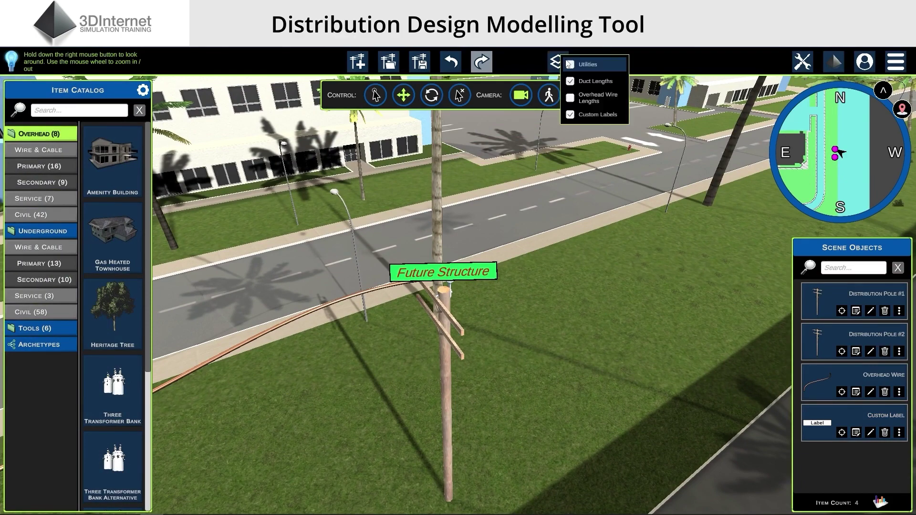
{"action": "left_click", "coordinate": [571, 115]}
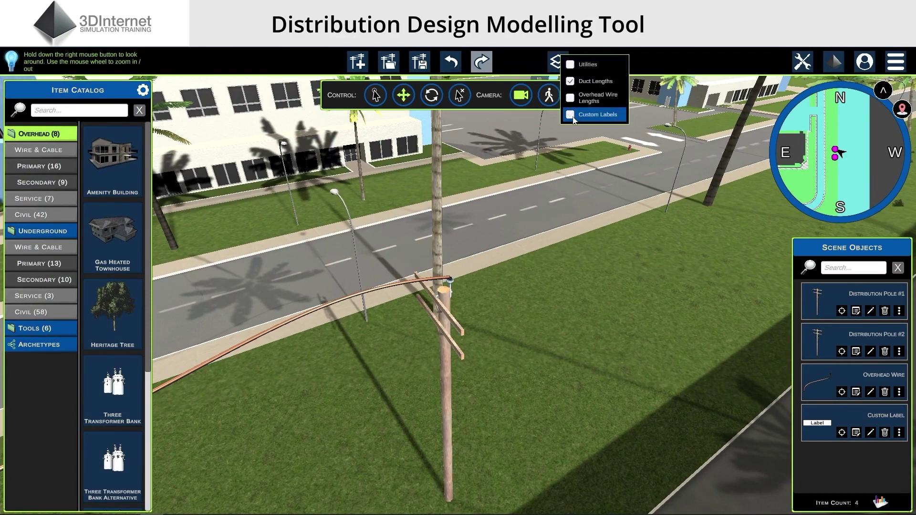
{"action": "left_click", "coordinate": [571, 115]}
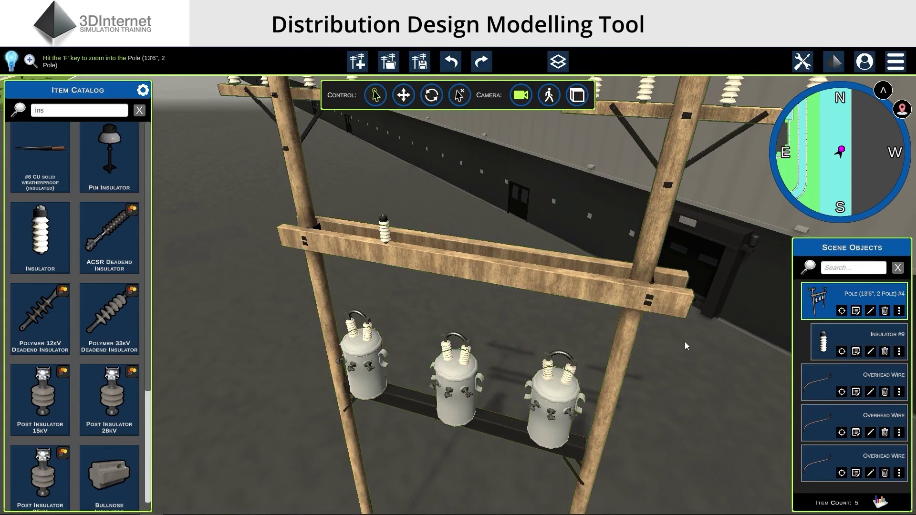
Draw an overhead wire from the crossarm insulator to the middle transformer's bushing
{"action": "left_click_drag", "start_coordinate": [721, 365], "coordinate": [712, 371]}
{"action": "left_click", "coordinate": [748, 187]}
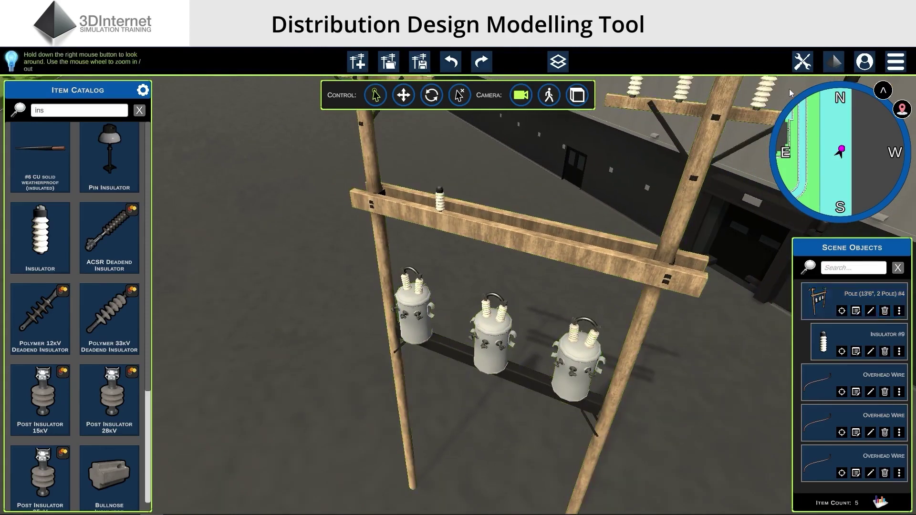
{"action": "left_click", "coordinate": [802, 64]}
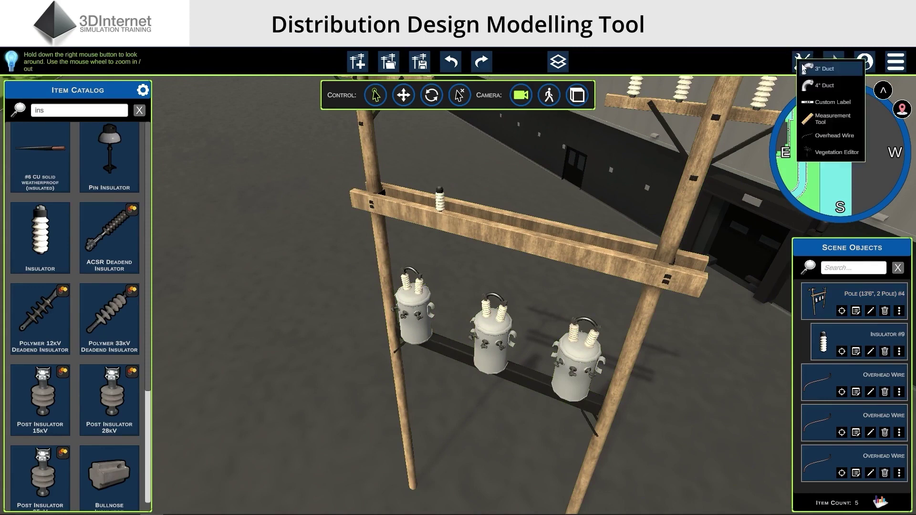
{"action": "left_click", "coordinate": [818, 136]}
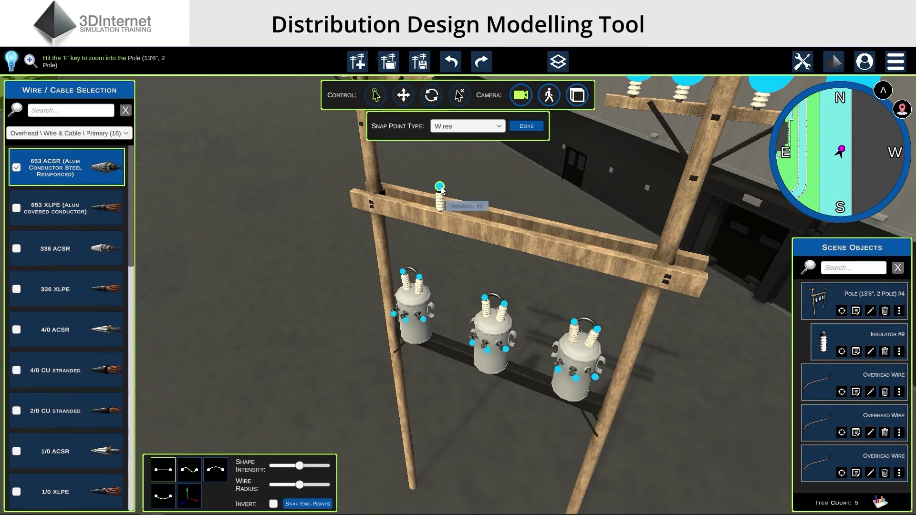
{"action": "left_click", "coordinate": [488, 300]}
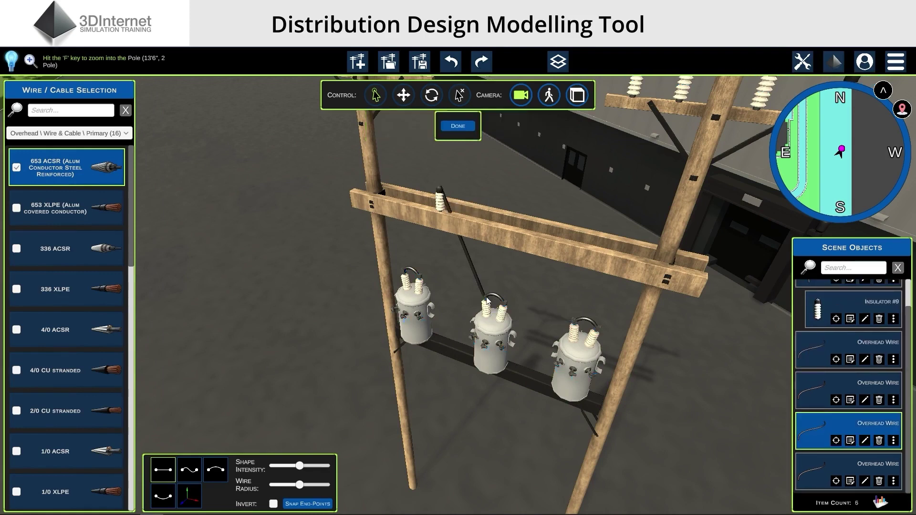
Adjust the wire's endpoints, sliding the top end along the crossarm toward the pole
{"action": "left_click", "coordinate": [189, 496]}
{"action": "left_click_drag", "start_coordinate": [474, 182], "coordinate": [391, 151]}
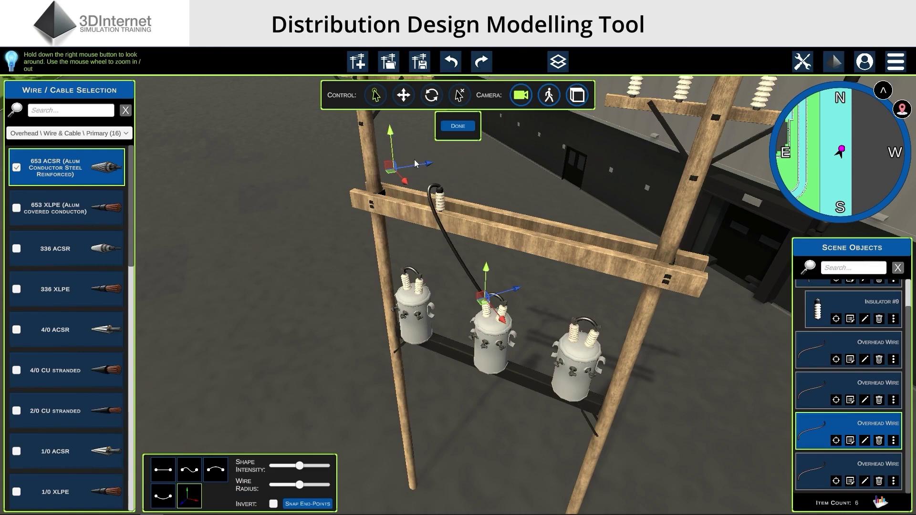
{"action": "left_click_drag", "start_coordinate": [431, 166], "coordinate": [404, 219]}
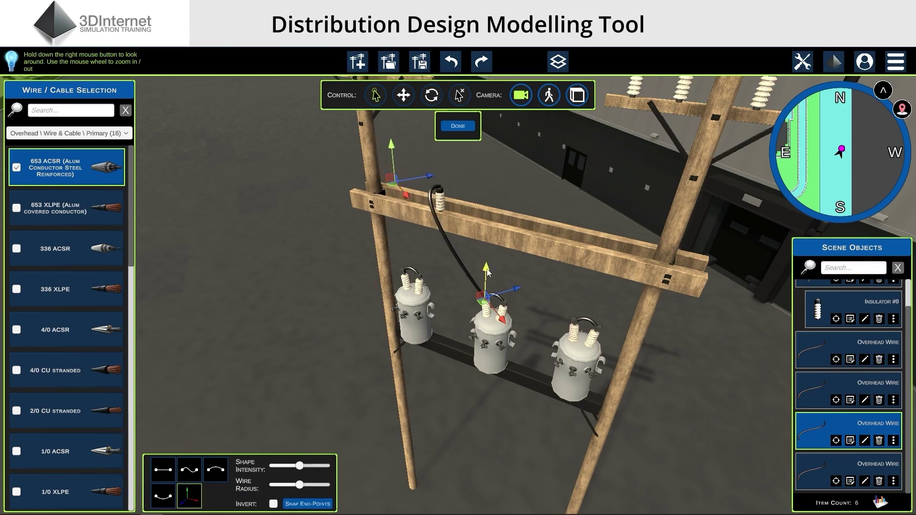
{"action": "left_click_drag", "start_coordinate": [514, 273], "coordinate": [501, 278]}
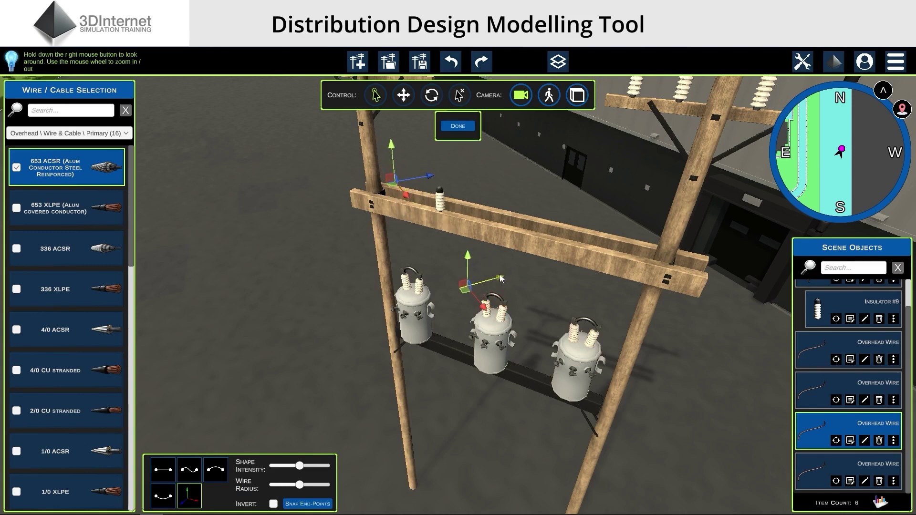
{"action": "key", "text": "Return"}
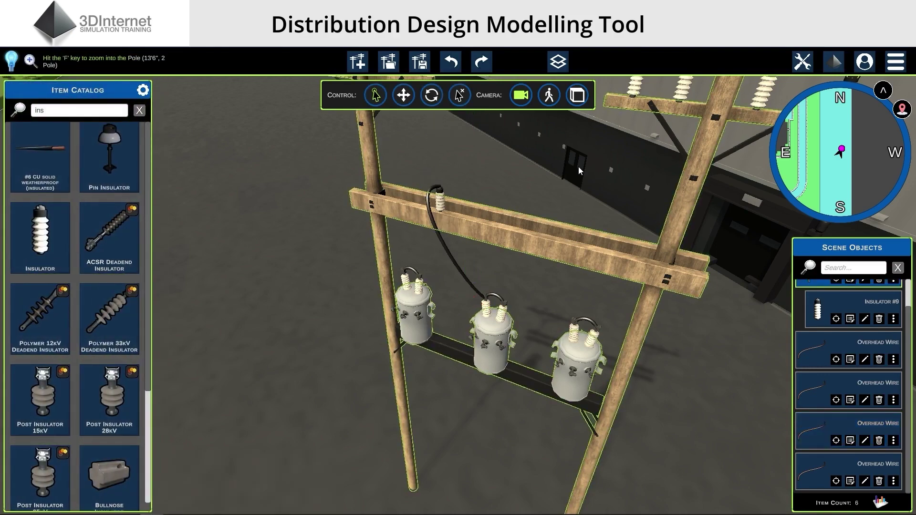
{"action": "left_click", "coordinate": [867, 65]}
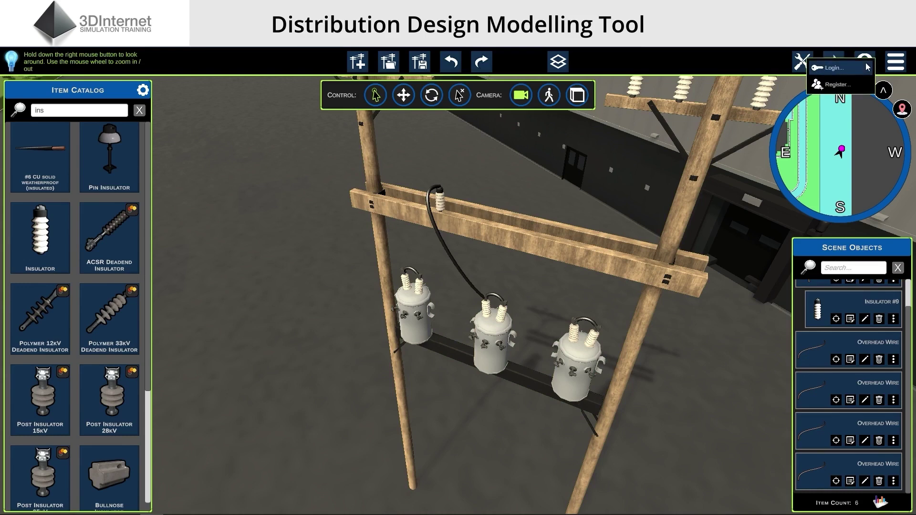
Register a new cloud account with an e-mail address, verification code and profile photo
{"action": "left_click", "coordinate": [838, 85]}
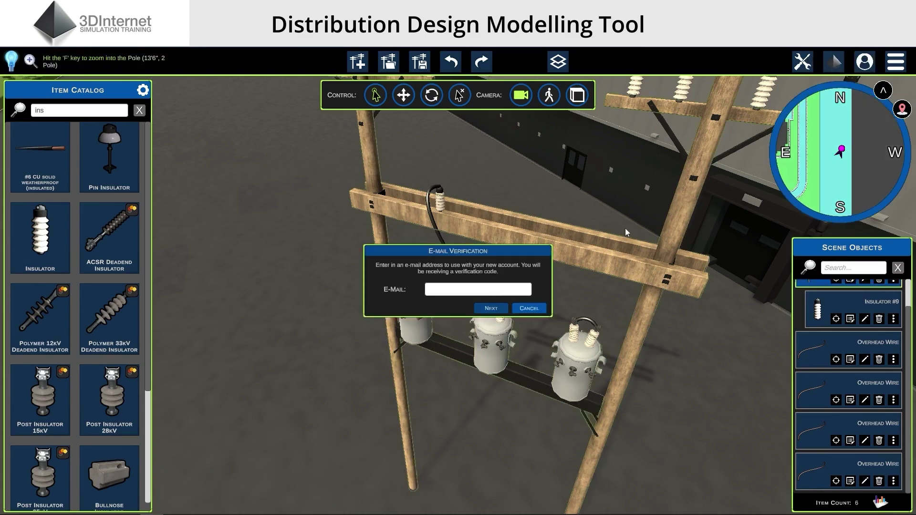
{"action": "left_click", "coordinate": [463, 296]}
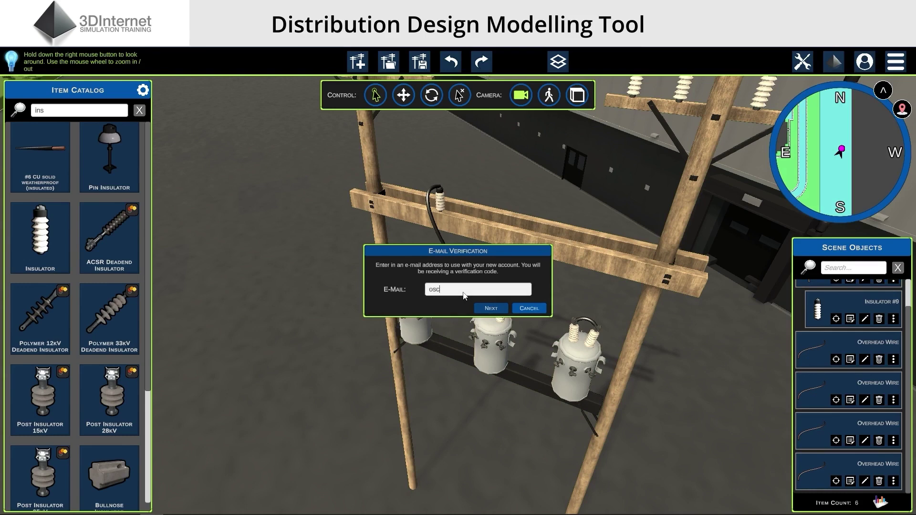
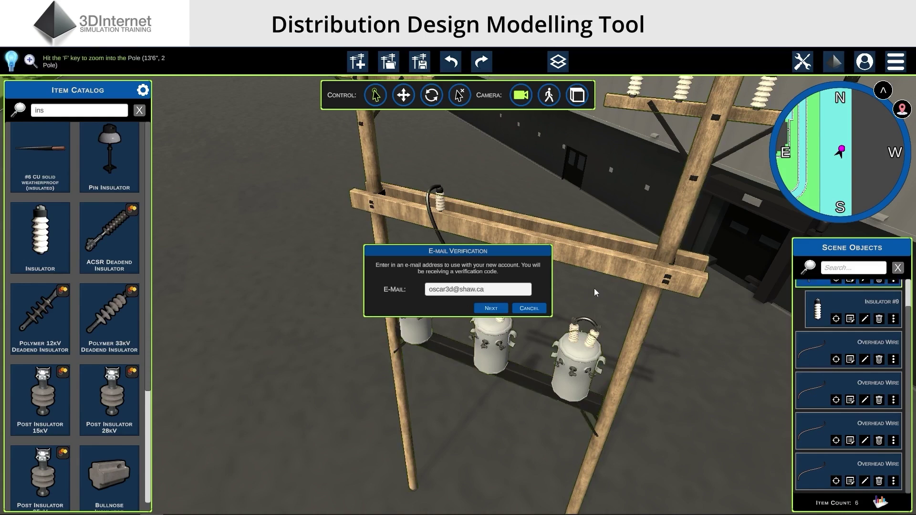
{"action": "left_click", "coordinate": [492, 309]}
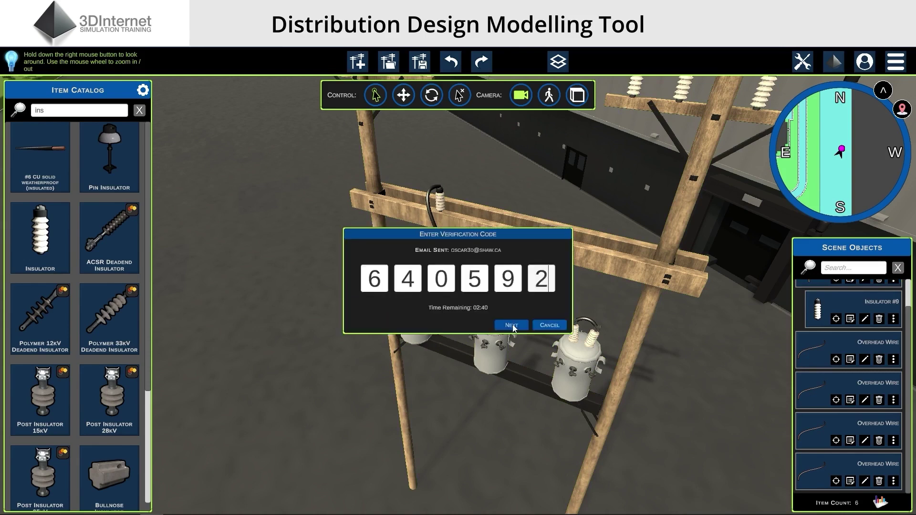
{"action": "left_click", "coordinate": [513, 324]}
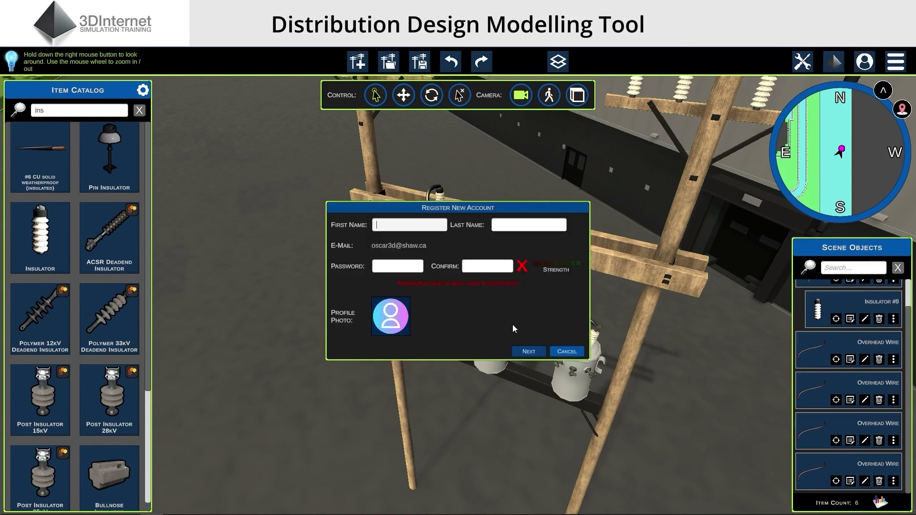
{"action": "left_click", "coordinate": [529, 351]}
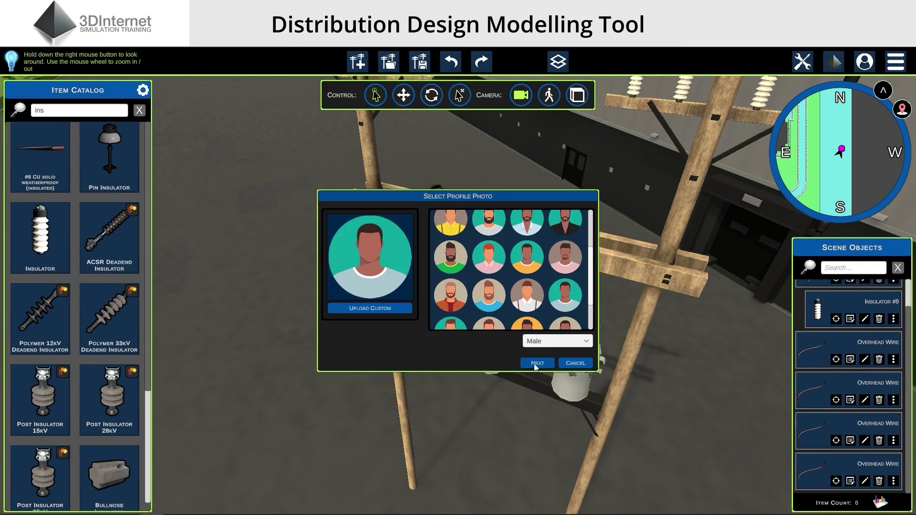
{"action": "left_click", "coordinate": [535, 364]}
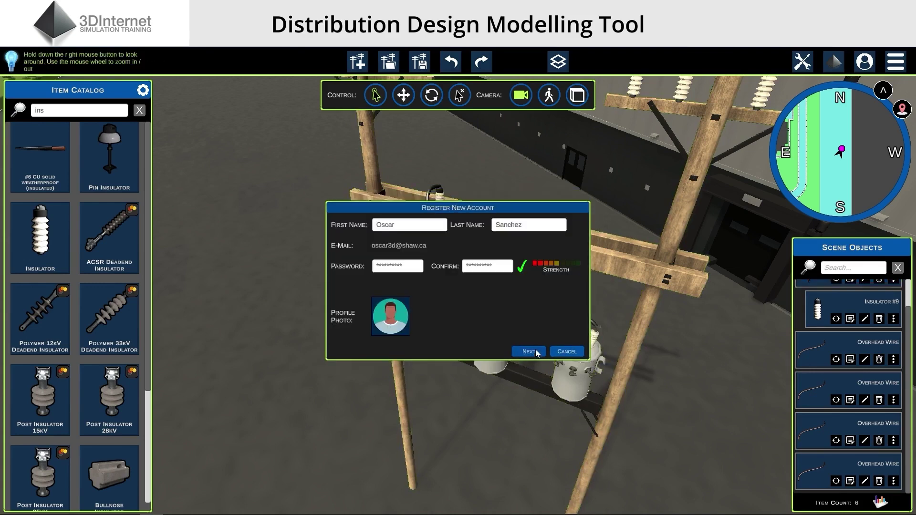
{"action": "left_click", "coordinate": [530, 351]}
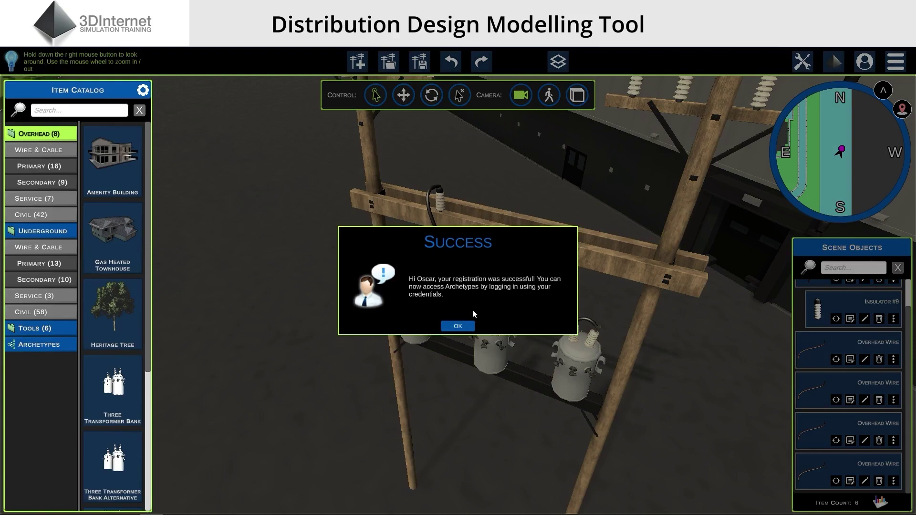
{"action": "left_click", "coordinate": [458, 326]}
{"action": "right_click_drag", "start_coordinate": [467, 327], "coordinate": [507, 475]}
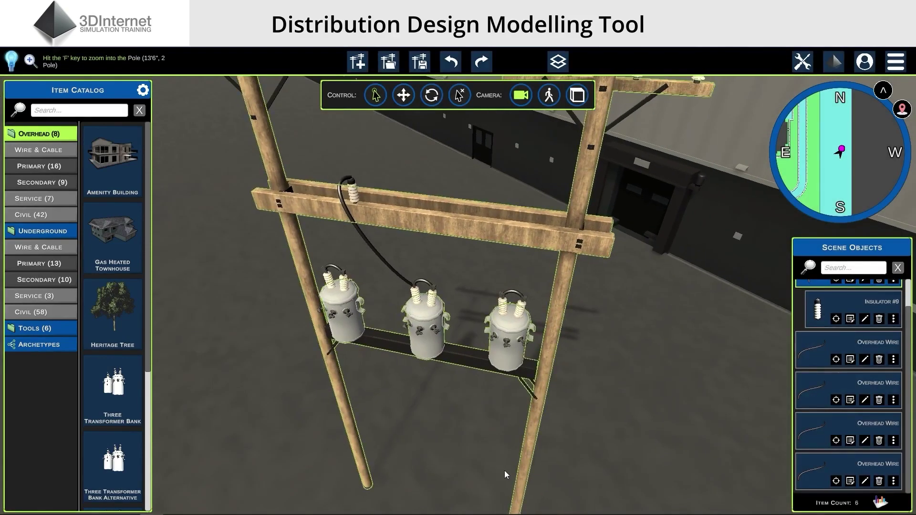
Log in to the new cloud account with its e-mail and password
{"action": "left_click", "coordinate": [866, 64]}
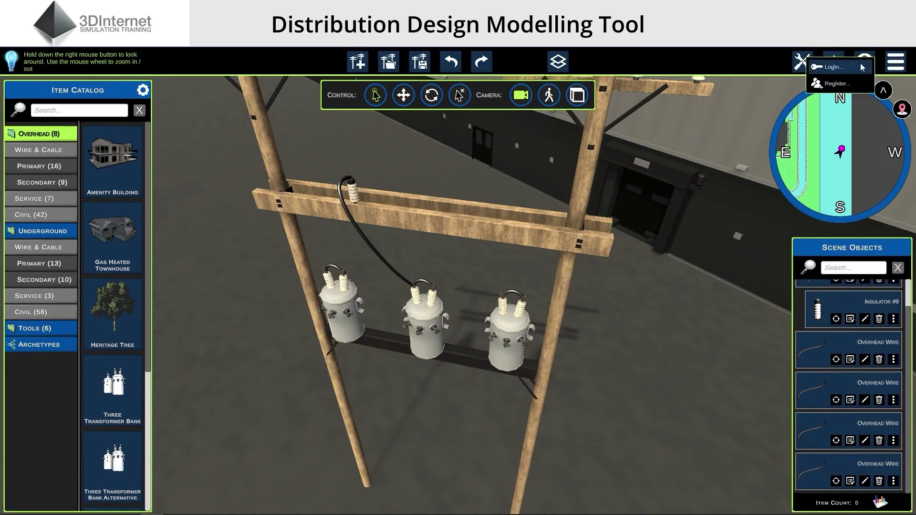
{"action": "left_click", "coordinate": [835, 67]}
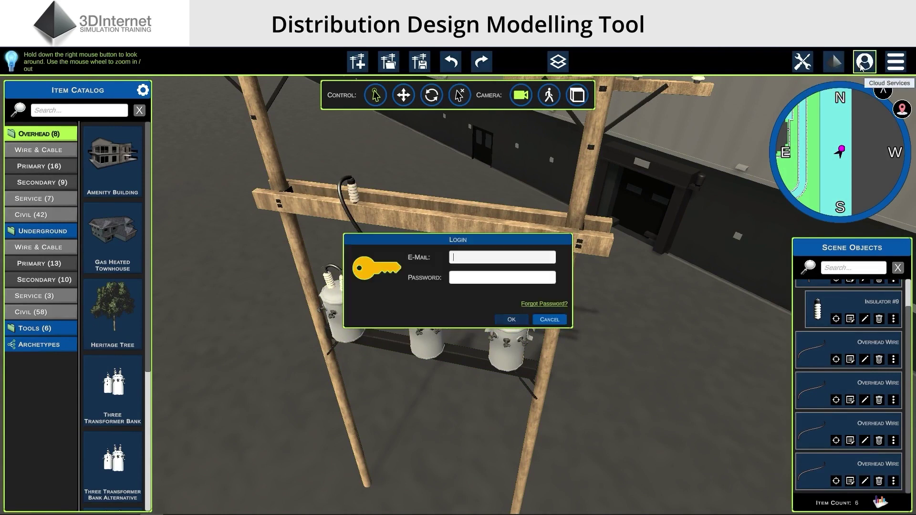
{"action": "key", "text": "Tab"}
{"action": "type", "text": "****"}
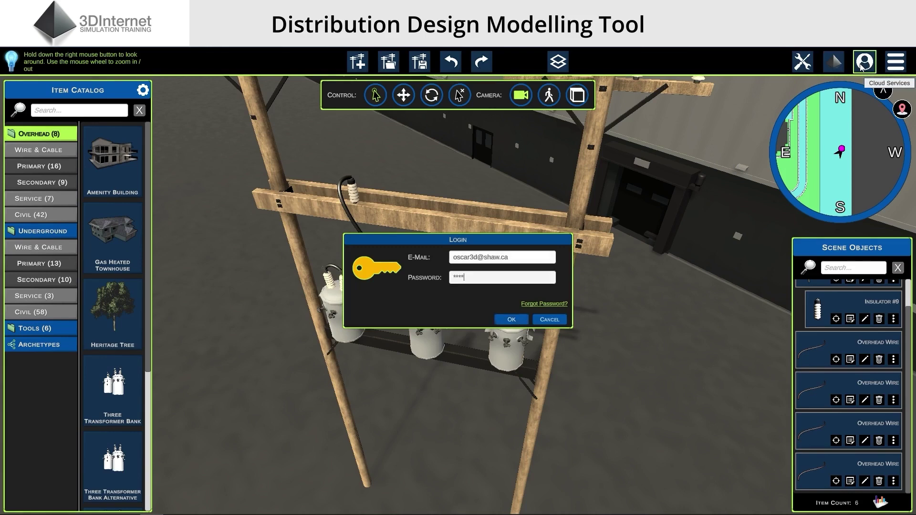
{"action": "left_click", "coordinate": [510, 323]}
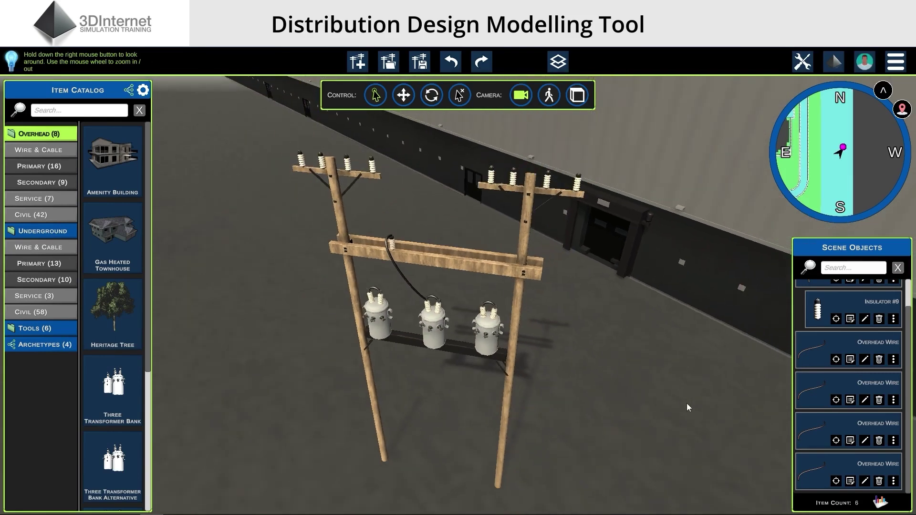
Place an insulator from the catalog on the lower crossarm
{"action": "left_click", "coordinate": [40, 237]}
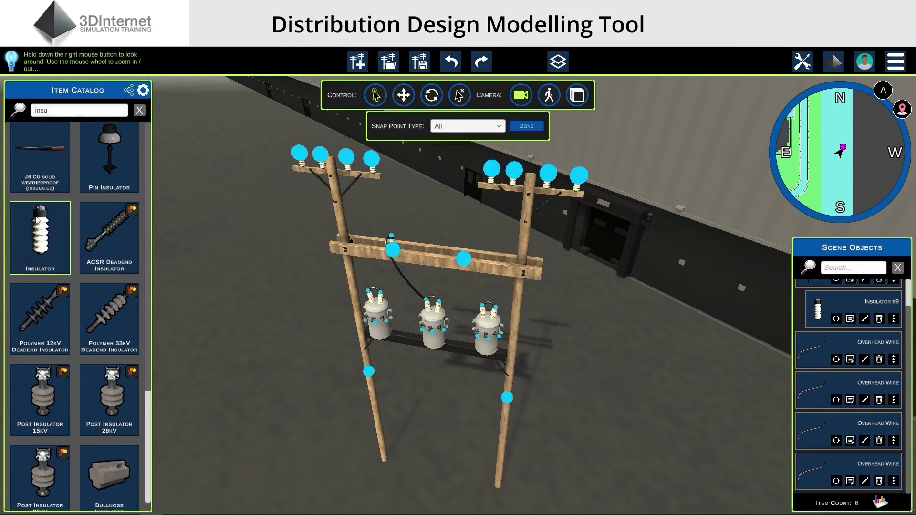
{"action": "left_click", "coordinate": [464, 253]}
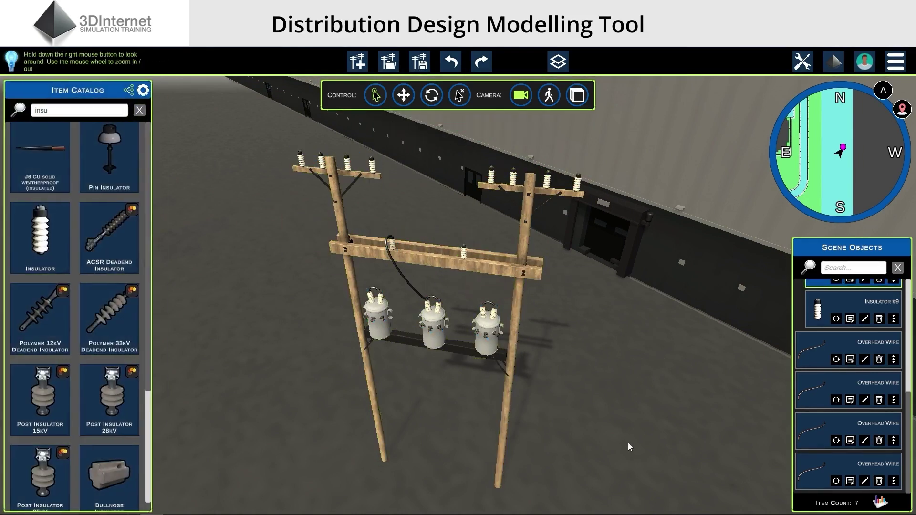
{"action": "left_click", "coordinate": [139, 111]}
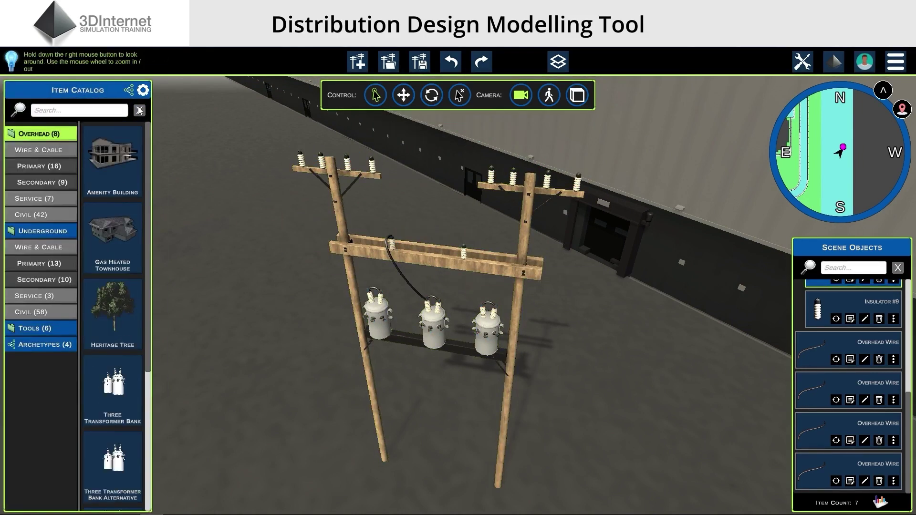
Export the two-pole transformer assembly as the archetype 'Future Structure 12X'
{"action": "left_click", "coordinate": [375, 285]}
{"action": "right_click", "coordinate": [373, 283]}
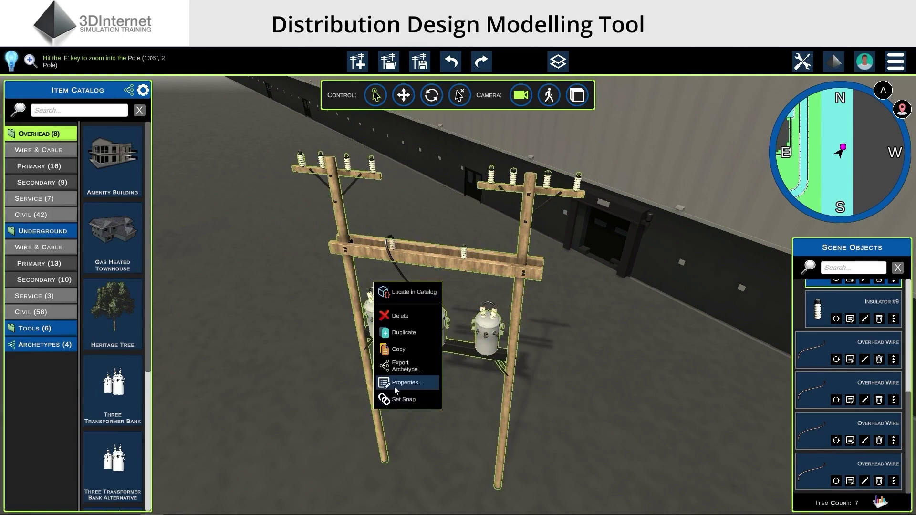
{"action": "left_click", "coordinate": [403, 366]}
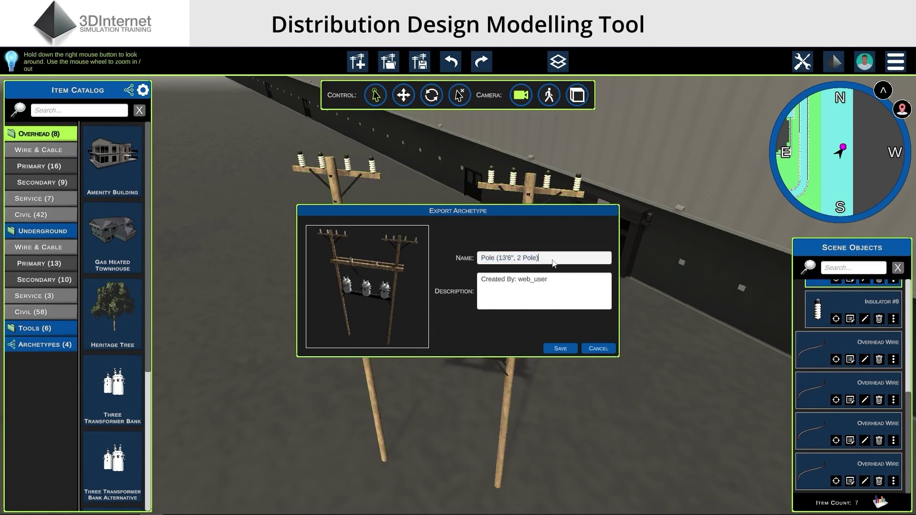
{"action": "type", "text": "Fureu"}
{"action": "key", "text": "BackSpace"}
{"action": "key", "text": "BackSpace"}
{"action": "key", "text": "BackSpace"}
{"action": "type", "text": "ture Structure 12X"}
{"action": "left_click", "coordinate": [610, 289]}
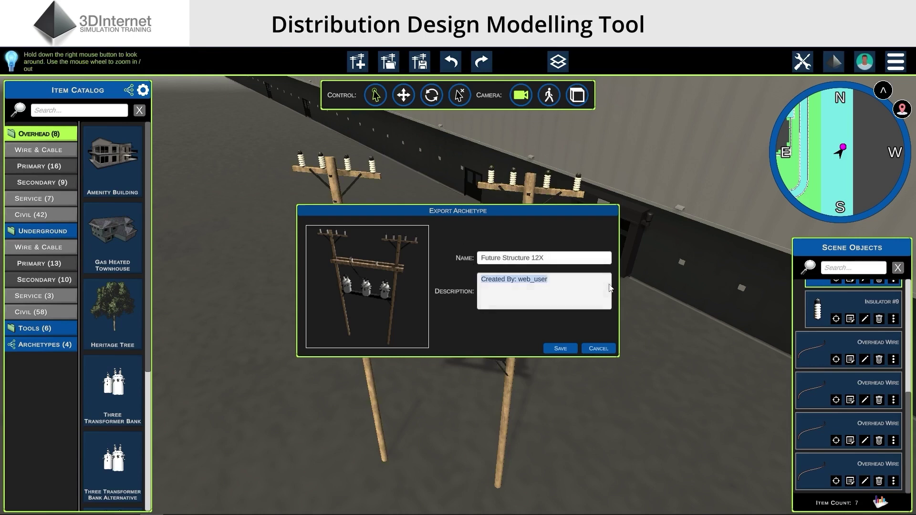
{"action": "left_click", "coordinate": [607, 260]}
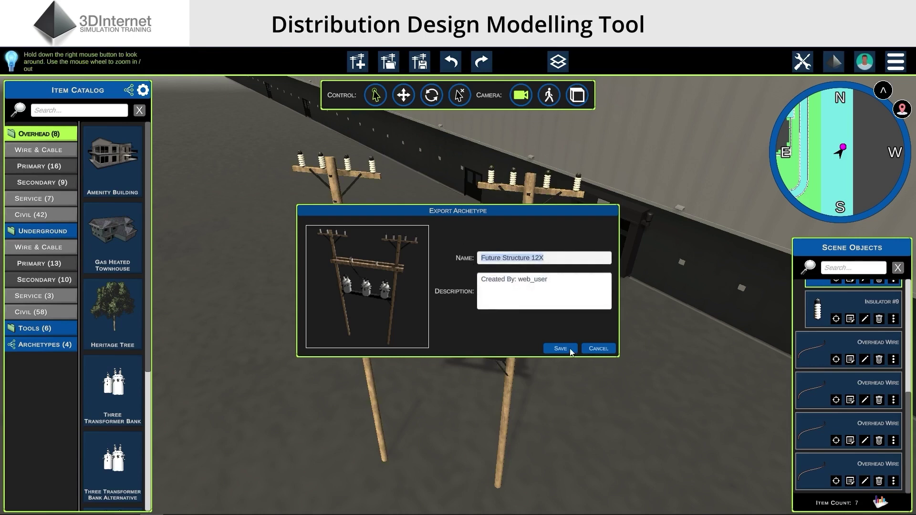
{"action": "left_click", "coordinate": [561, 349]}
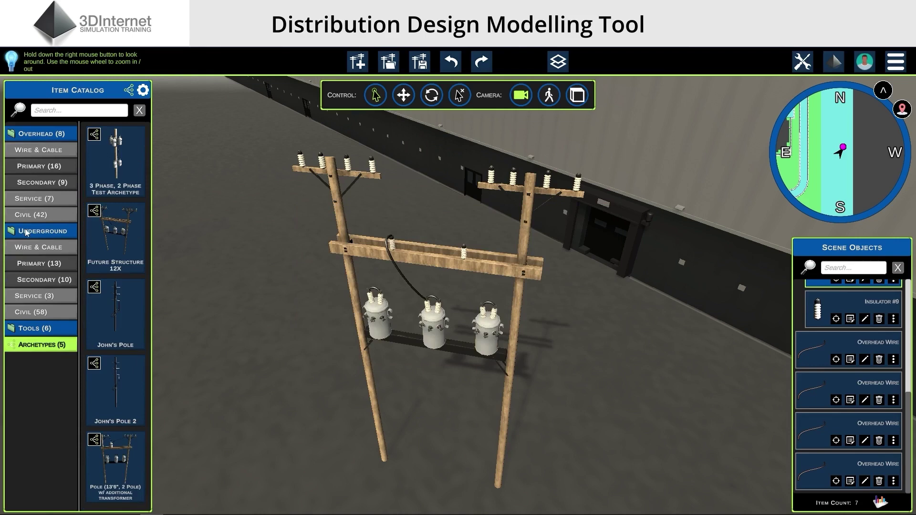
Place one copy of the Future Structure 12X archetype on the ground beside the first structure
{"action": "left_click", "coordinate": [52, 345]}
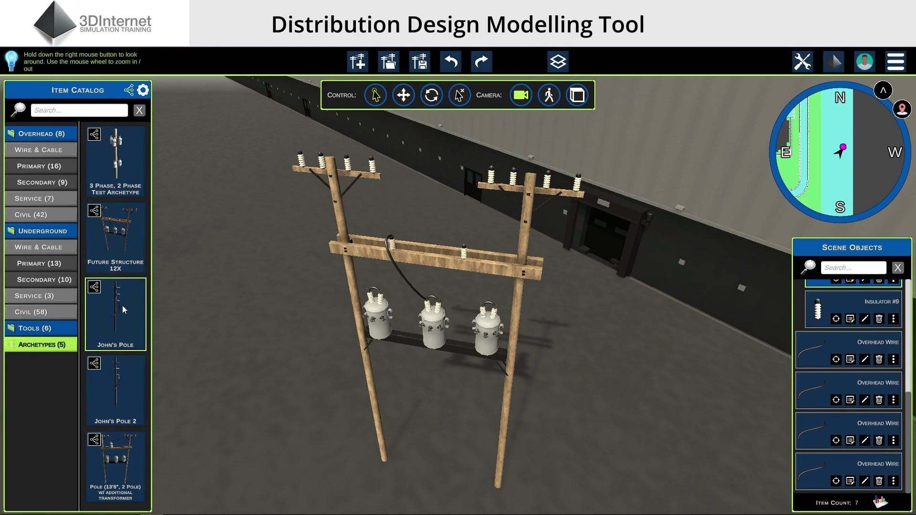
{"action": "right_click_drag", "start_coordinate": [212, 392], "coordinate": [256, 396]}
{"action": "scroll", "coordinate": [256, 396], "scroll_direction": "down", "scroll_amount": 3}
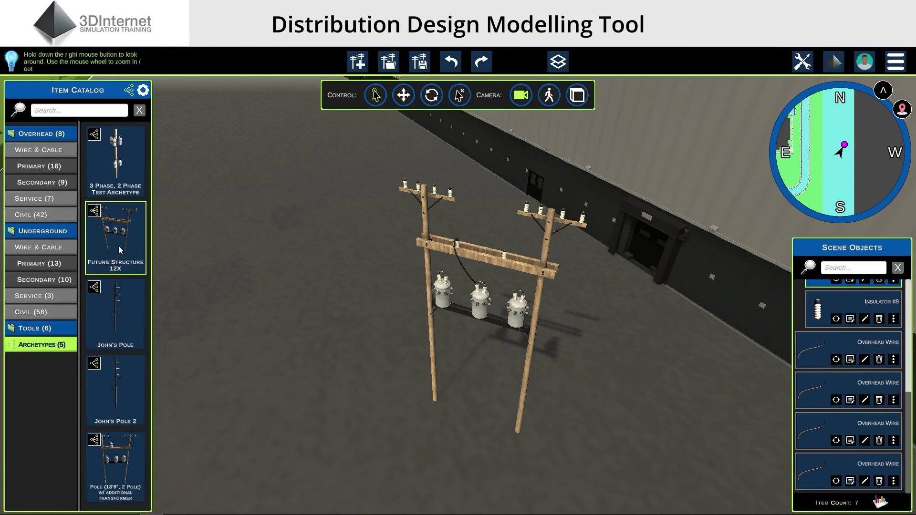
{"action": "left_click", "coordinate": [120, 249]}
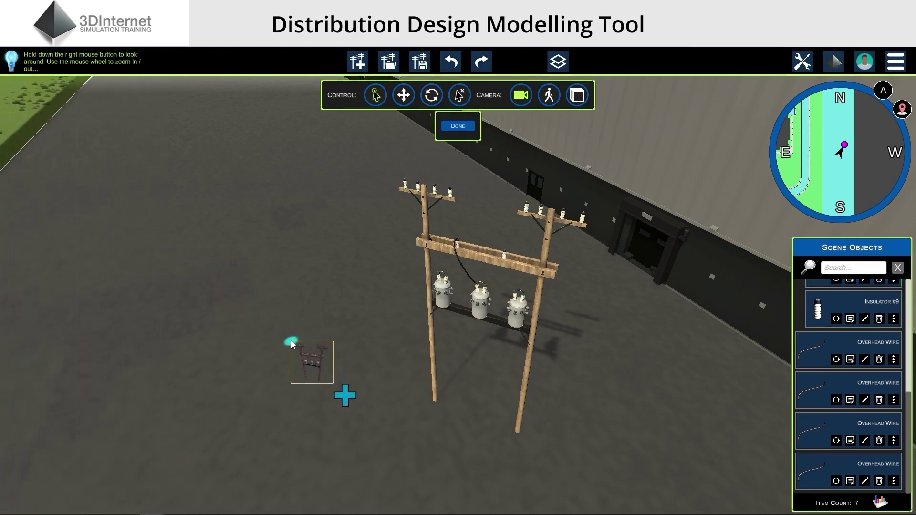
{"action": "left_click", "coordinate": [292, 345]}
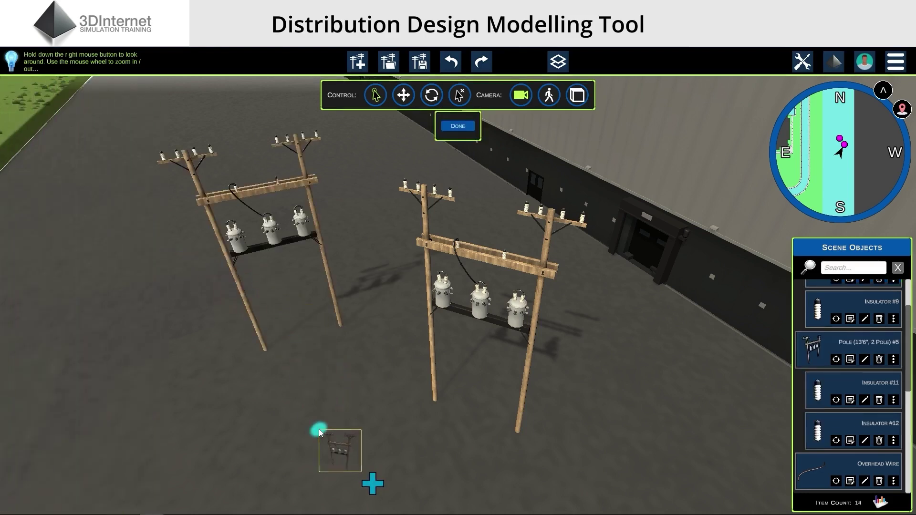
{"action": "right_click", "coordinate": [318, 431]}
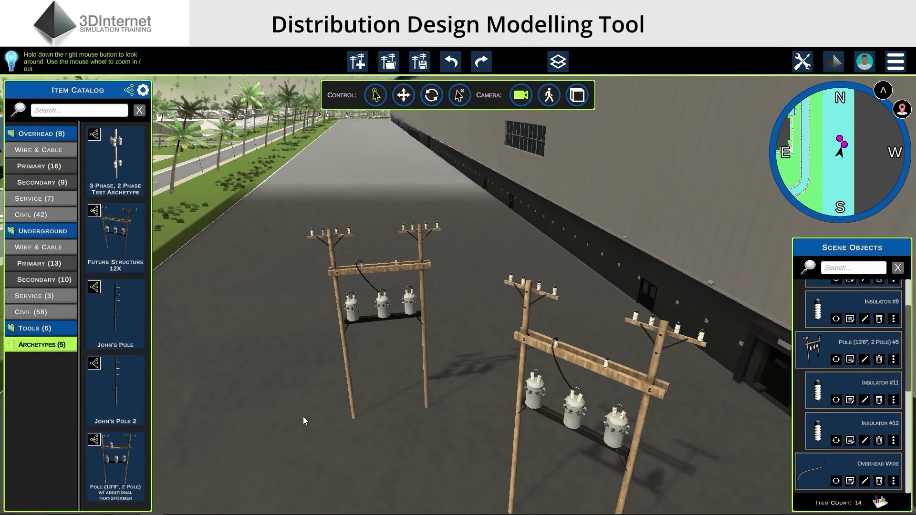
In the Archetypes Browser, make Future Structure 12X public under My Archetypes
{"action": "left_click", "coordinate": [129, 91]}
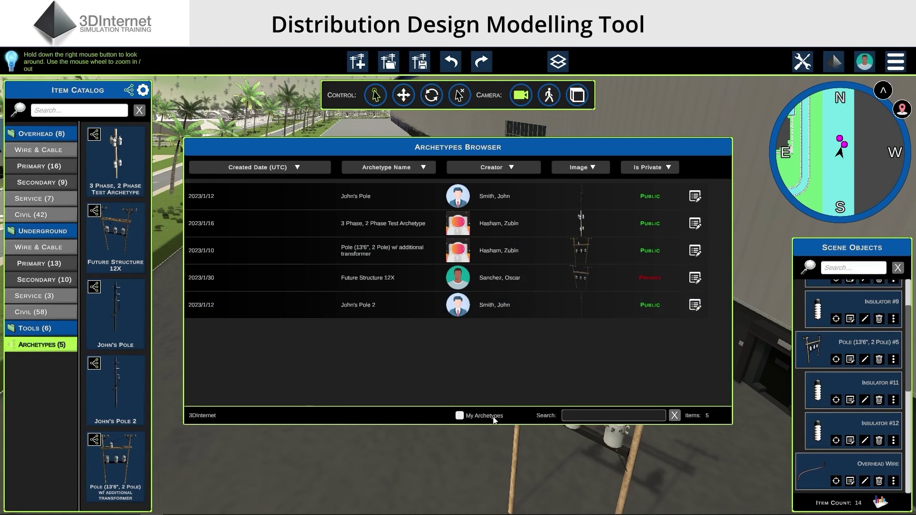
{"action": "left_click", "coordinate": [495, 420]}
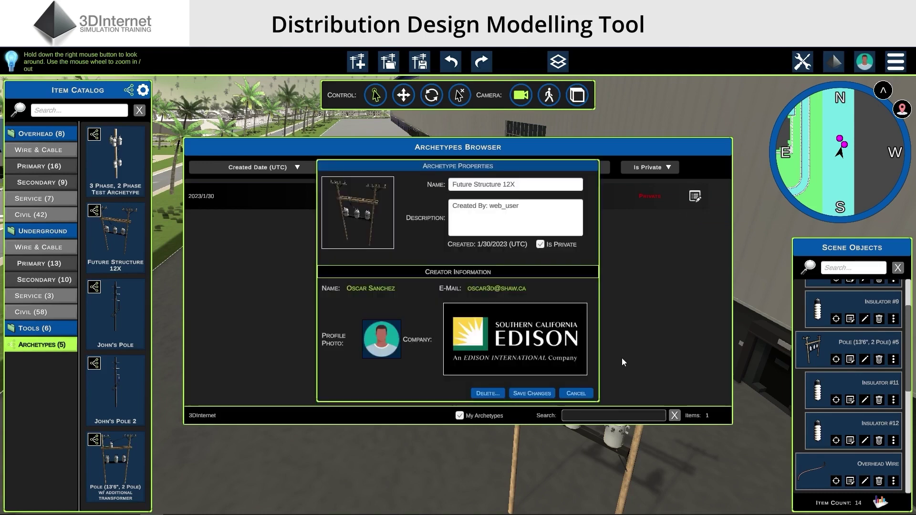
{"action": "left_click", "coordinate": [540, 245]}
{"action": "left_click", "coordinate": [543, 396]}
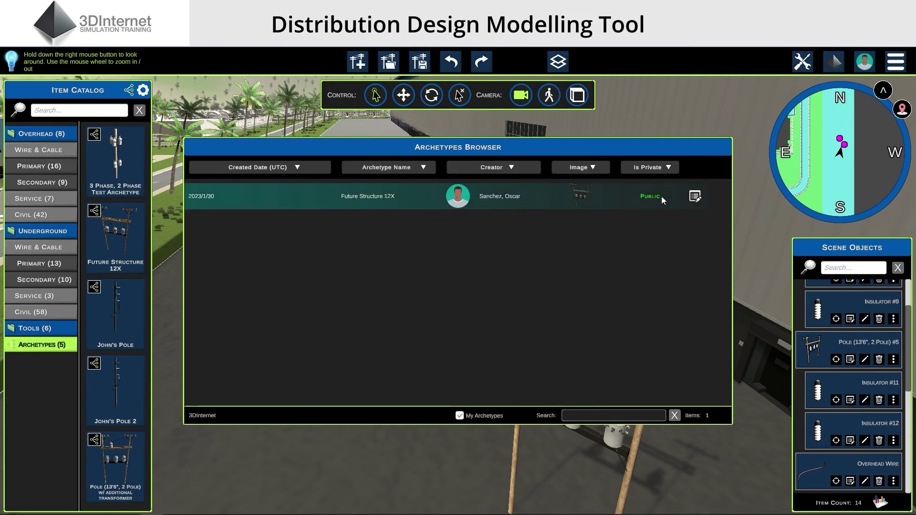
Delete the Future Structure 12X archetype from its Properties
{"action": "left_click", "coordinate": [695, 197]}
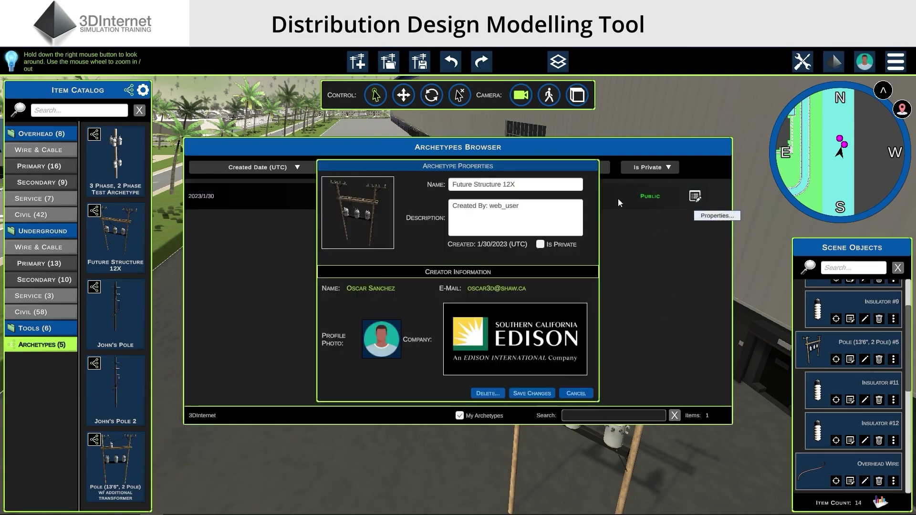
{"action": "left_click", "coordinate": [497, 393]}
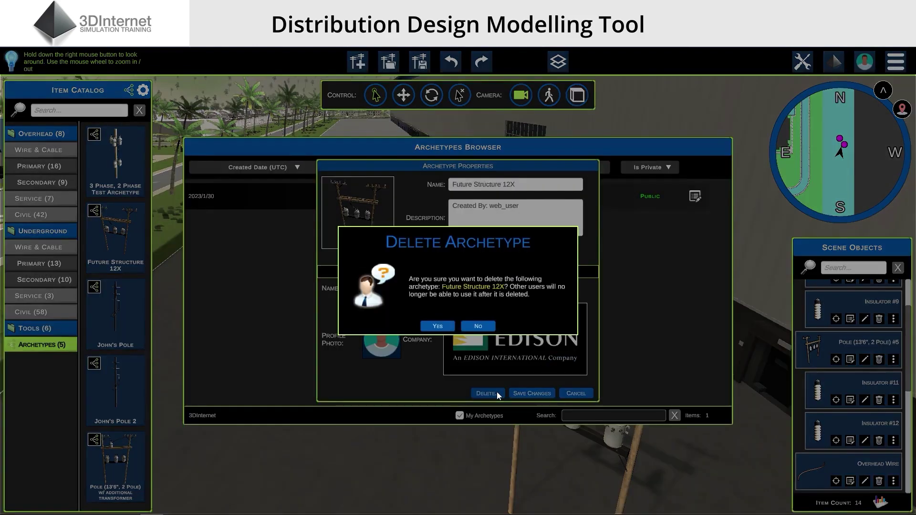
{"action": "left_click", "coordinate": [437, 326]}
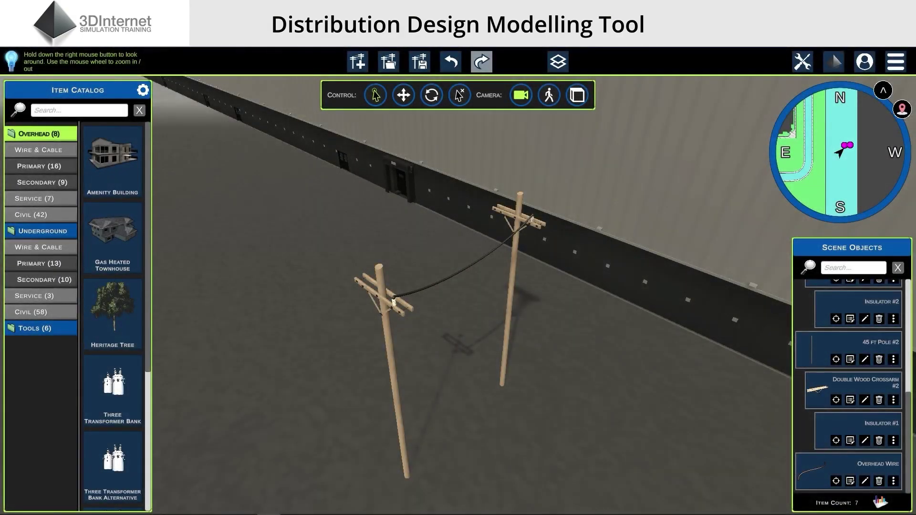
{"action": "right_click_drag", "start_coordinate": [651, 362], "coordinate": [631, 357]}
{"action": "scroll", "coordinate": [643, 361], "scroll_direction": "up", "scroll_amount": 3}
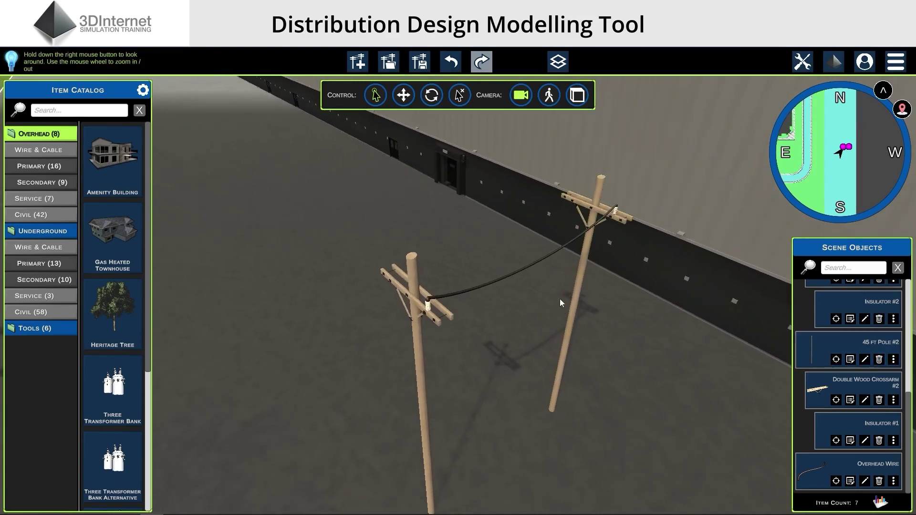
{"action": "left_click", "coordinate": [550, 256]}
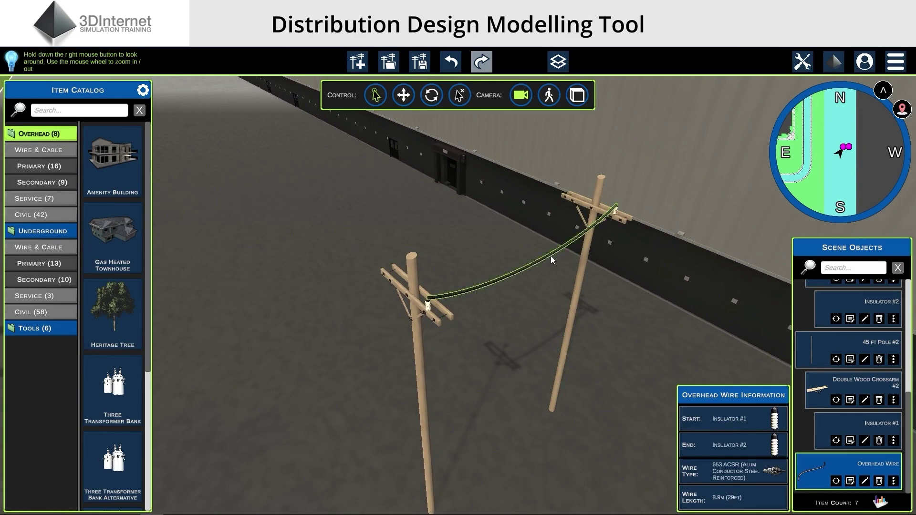
{"action": "left_click", "coordinate": [554, 257]}
{"action": "right_click_drag", "start_coordinate": [657, 298], "coordinate": [662, 302]}
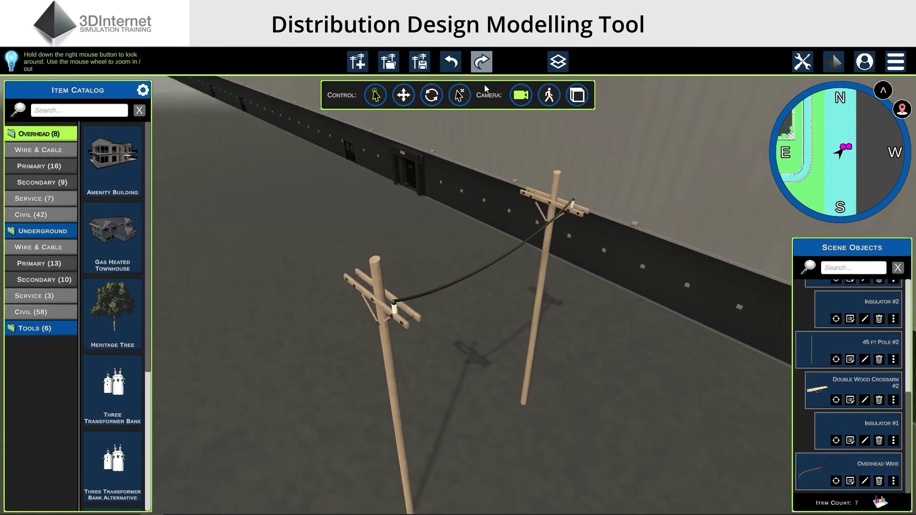
Load the 12 Lot Subdivision Template as a new design without saving the current scene
{"action": "left_click", "coordinate": [358, 64]}
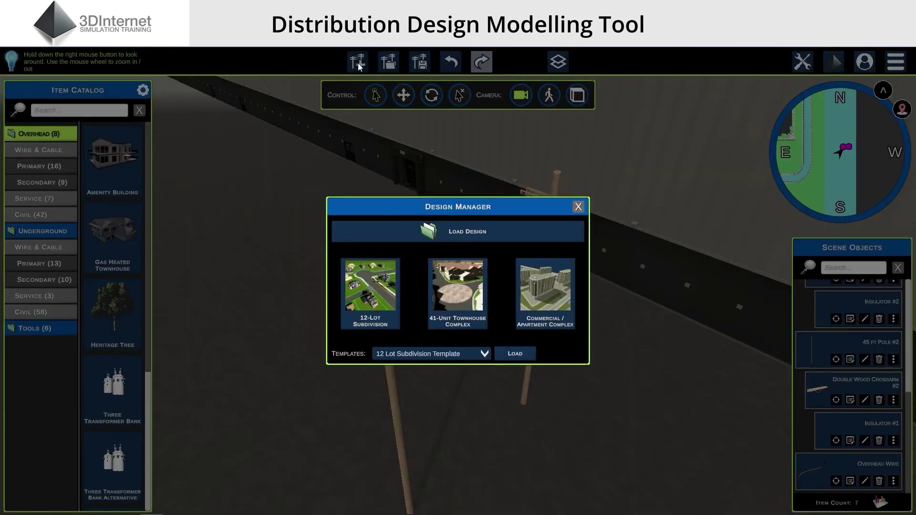
{"action": "left_click", "coordinate": [470, 353]}
{"action": "left_click", "coordinate": [470, 353]}
{"action": "left_click", "coordinate": [525, 354]}
{"action": "left_click", "coordinate": [491, 326]}
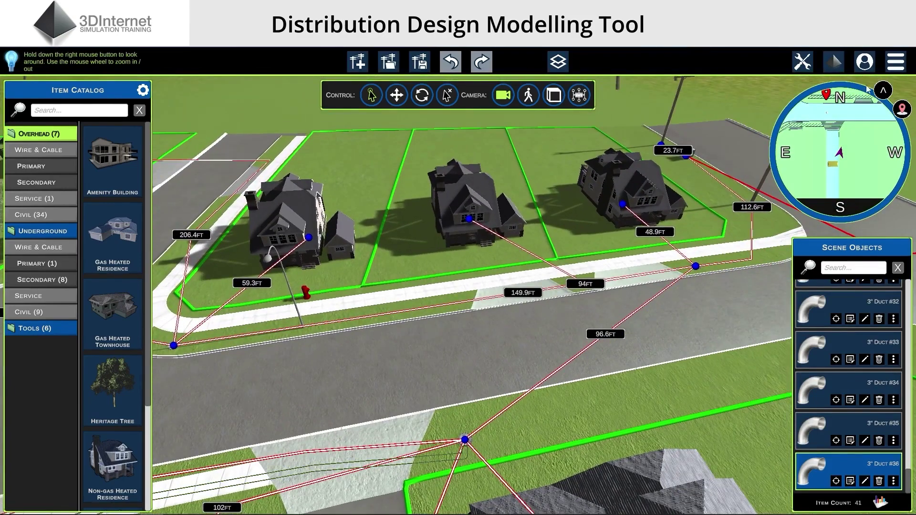
{"action": "left_click", "coordinate": [896, 67]}
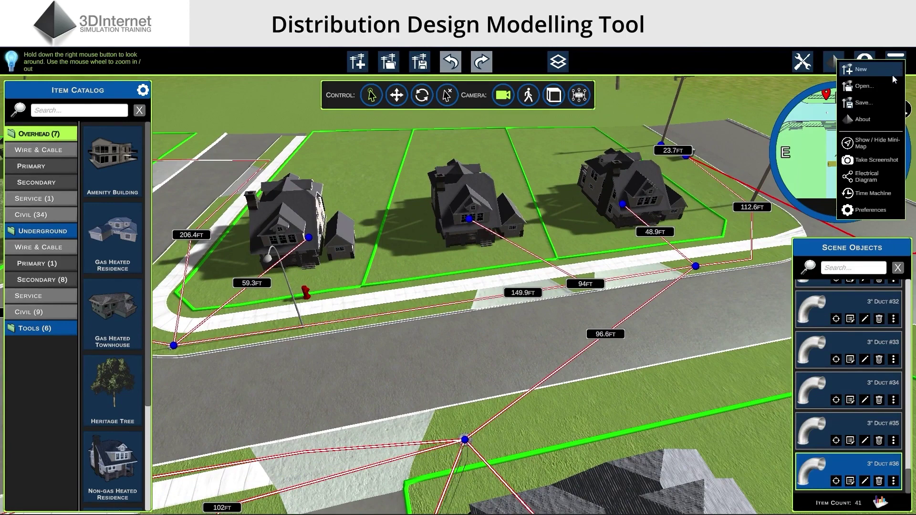
Show the subdivision's electrical diagram, hiding and then restoring the wire type labels
{"action": "left_click", "coordinate": [866, 179]}
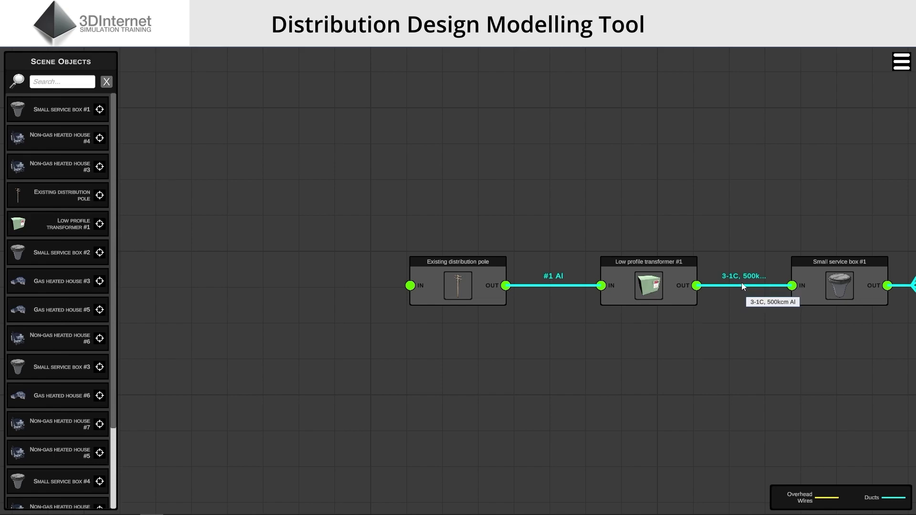
{"action": "left_click", "coordinate": [902, 61]}
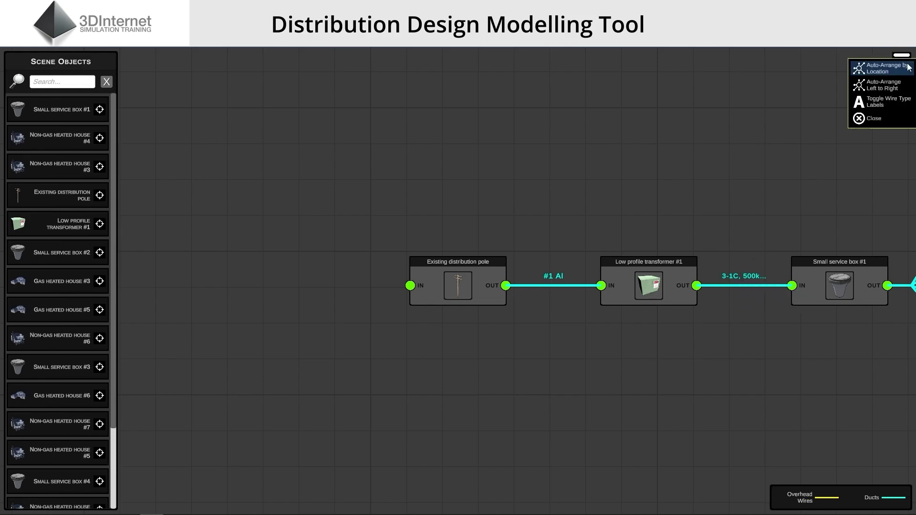
{"action": "left_click", "coordinate": [891, 102]}
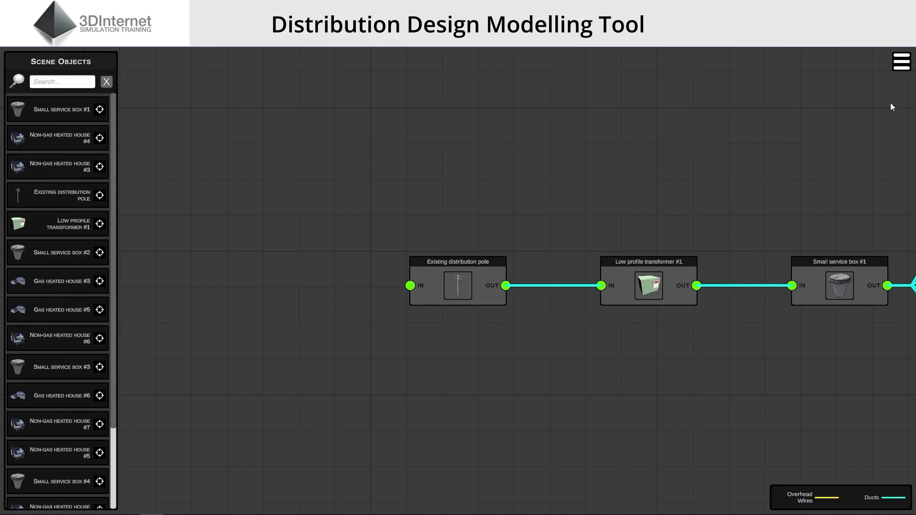
{"action": "left_click", "coordinate": [902, 61]}
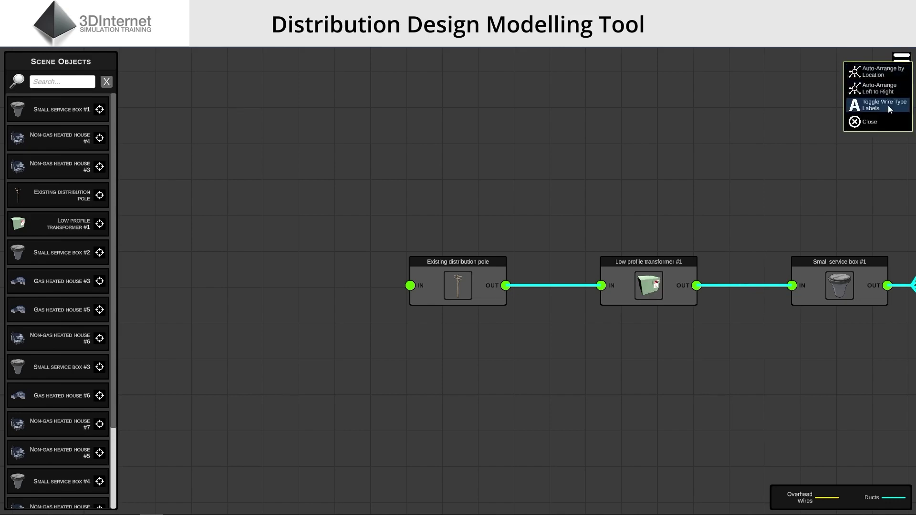
{"action": "left_click", "coordinate": [889, 106]}
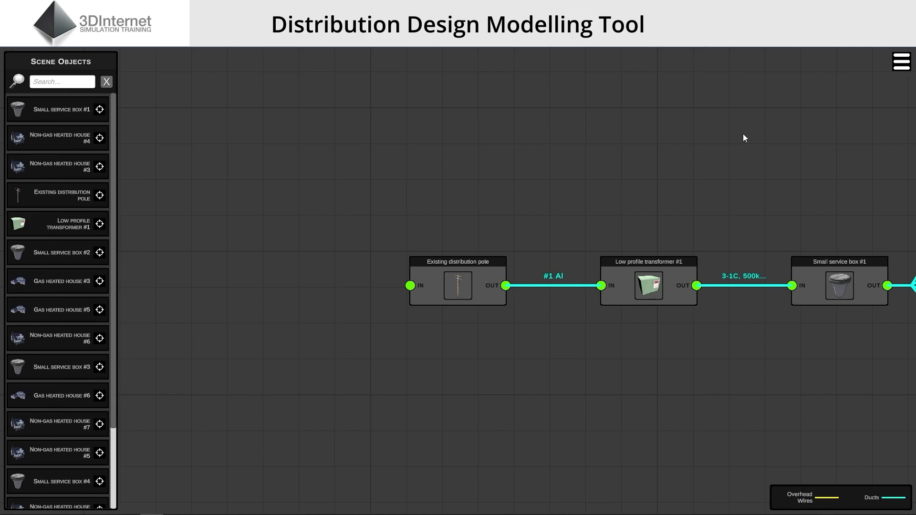
Inspect the pole, Low profile transformer #1 and Small service box #1 nodes, focusing on the transformer
{"action": "left_click", "coordinate": [474, 285]}
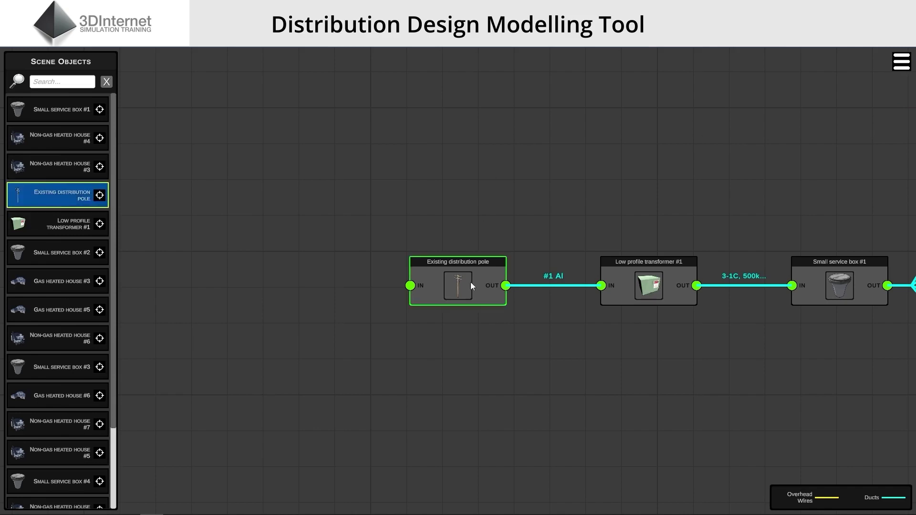
{"action": "left_click", "coordinate": [650, 281]}
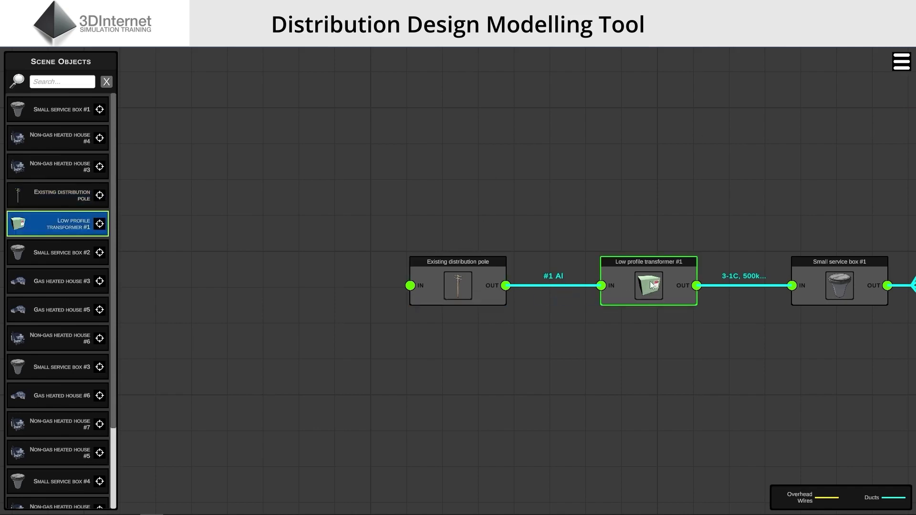
{"action": "left_click", "coordinate": [781, 287]}
{"action": "left_click", "coordinate": [862, 285]}
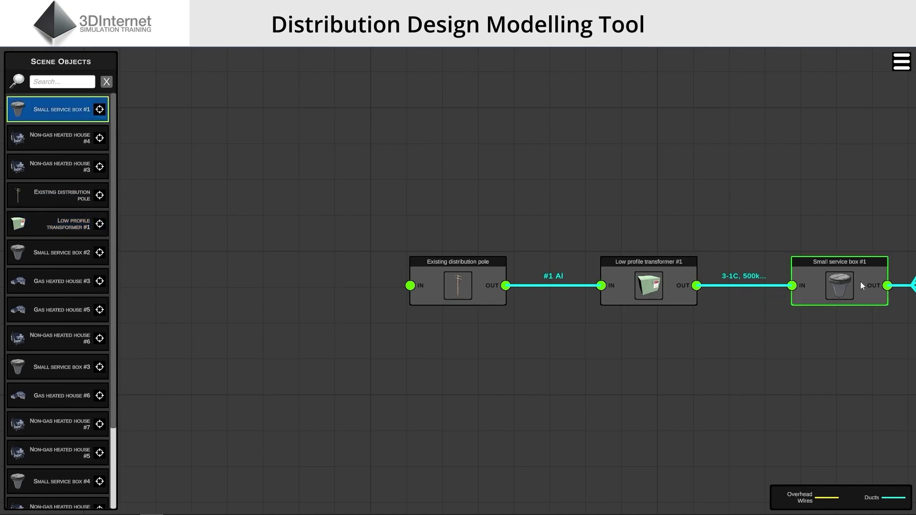
{"action": "left_click", "coordinate": [730, 216]}
{"action": "scroll", "coordinate": [726, 212], "scroll_direction": "up", "scroll_amount": 2}
{"action": "left_click", "coordinate": [726, 212]}
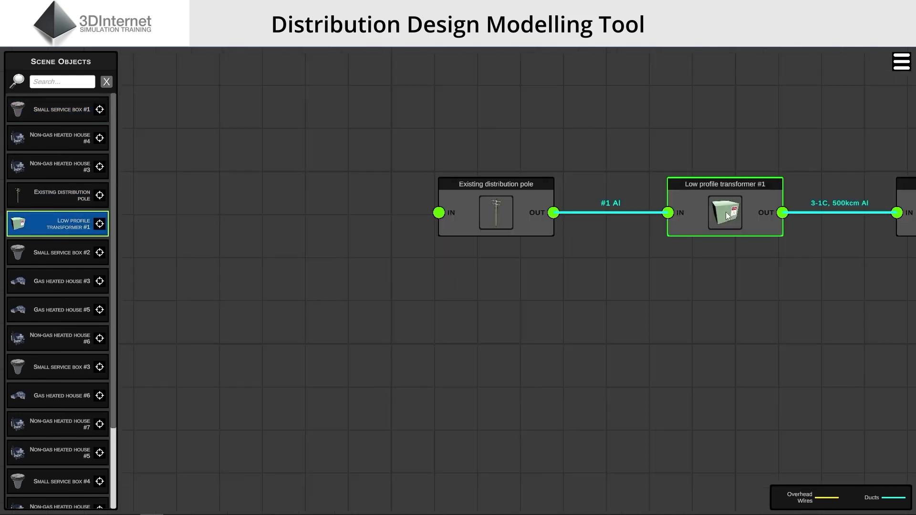
{"action": "left_click", "coordinate": [763, 144]}
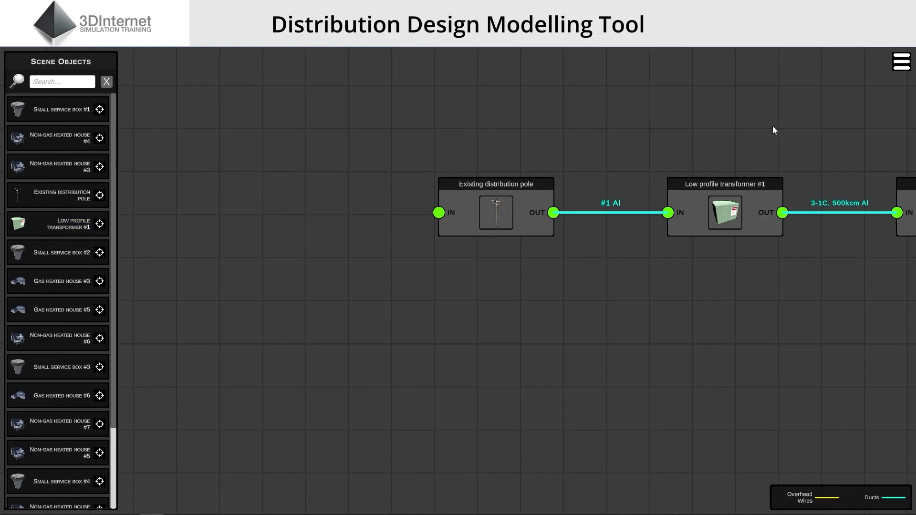
Pan the diagram across the downstream service boxes and houses, then back to the transformer feed
{"action": "left_click_drag", "start_coordinate": [774, 130], "coordinate": [625, 219]}
{"action": "left_click_drag", "start_coordinate": [670, 194], "coordinate": [567, 196]}
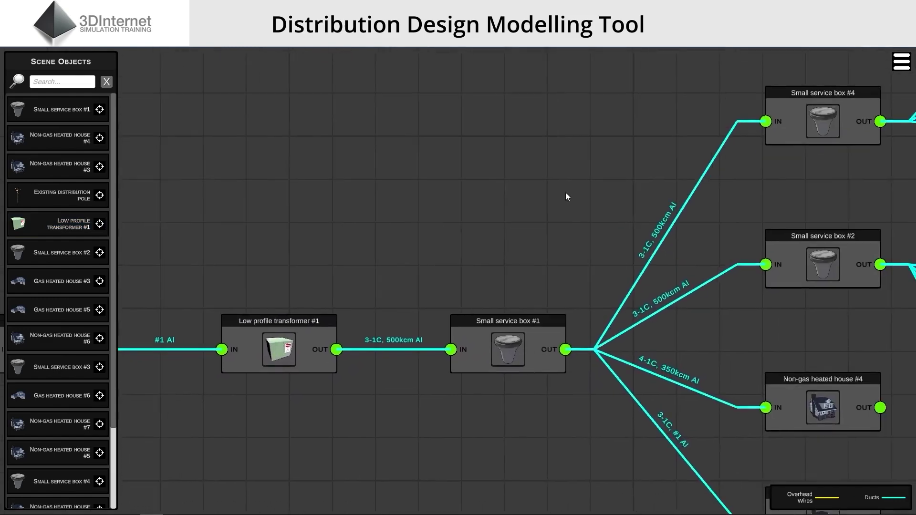
{"action": "scroll", "coordinate": [565, 192], "scroll_direction": "down", "scroll_amount": 3}
{"action": "left_click_drag", "start_coordinate": [651, 327], "coordinate": [654, 200]}
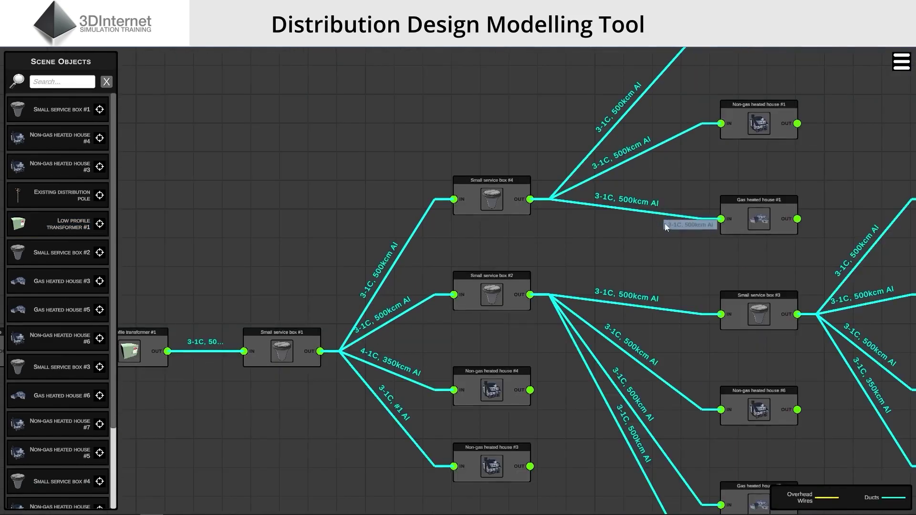
{"action": "left_click_drag", "start_coordinate": [621, 276], "coordinate": [373, 193]}
{"action": "left_click_drag", "start_coordinate": [456, 299], "coordinate": [672, 300]}
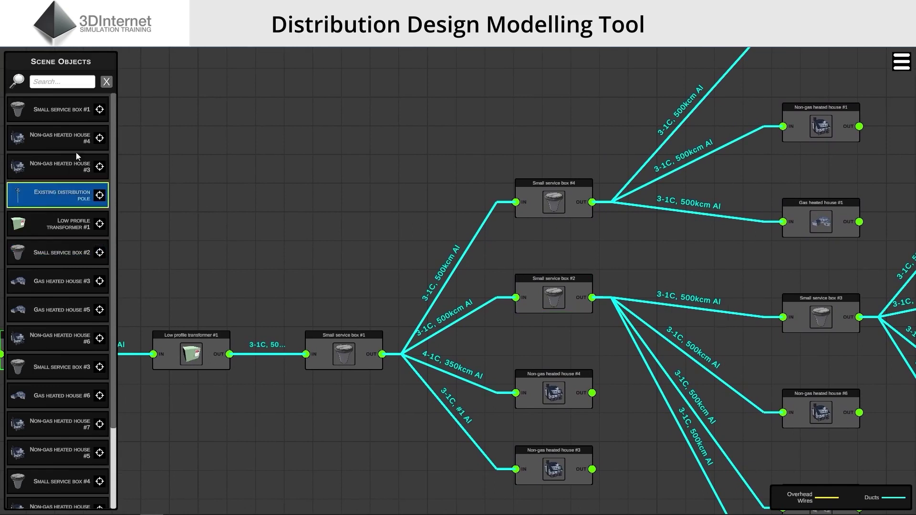
Filter Scene Objects by 'serv' and centre the diagram on Small service boxes #1 through #4
{"action": "left_click", "coordinate": [90, 83]}
{"action": "type", "text": "service"}
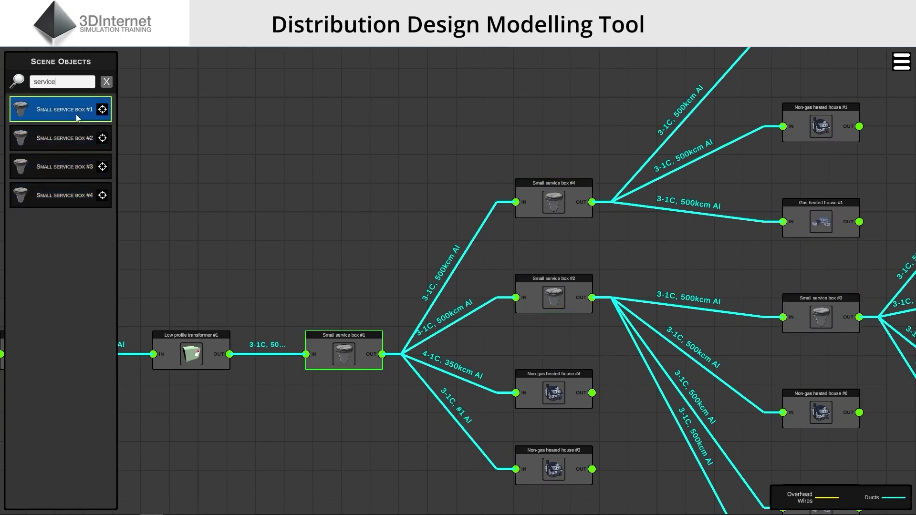
{"action": "left_click", "coordinate": [100, 110]}
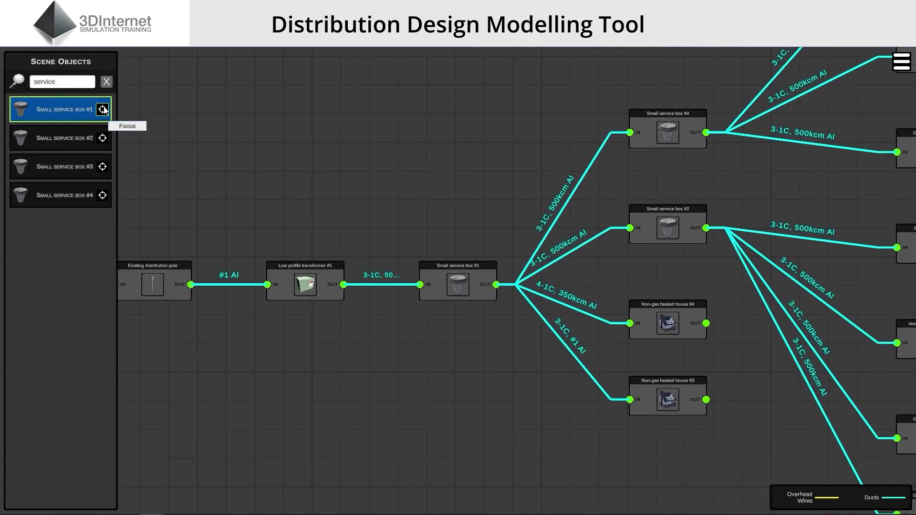
{"action": "left_click", "coordinate": [101, 138]}
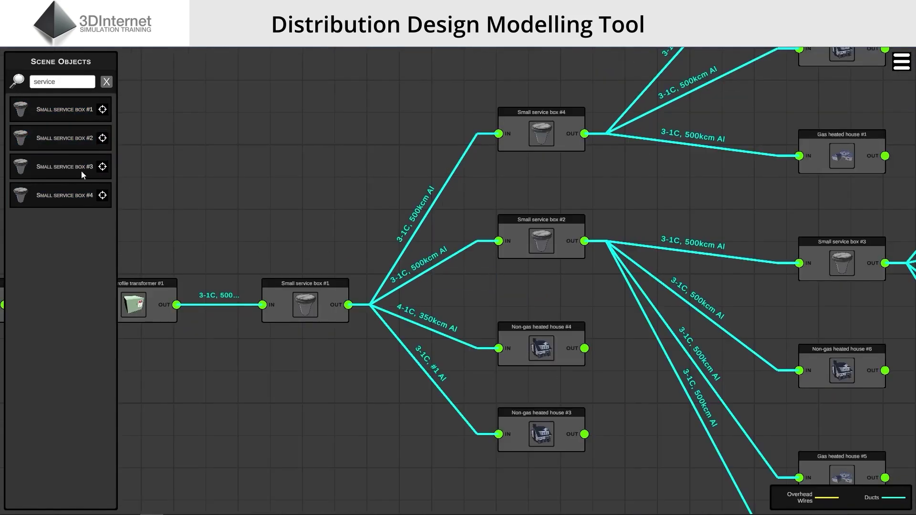
{"action": "left_click", "coordinate": [103, 168]}
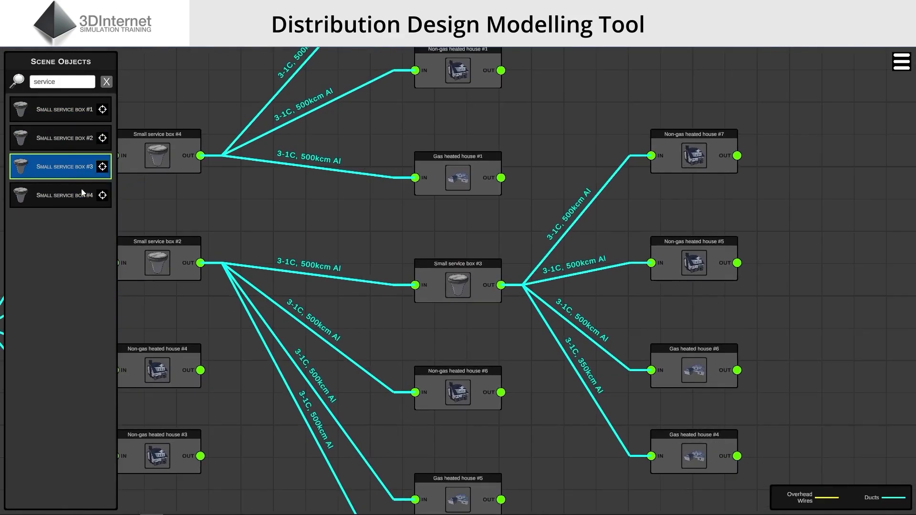
{"action": "left_click", "coordinate": [82, 195]}
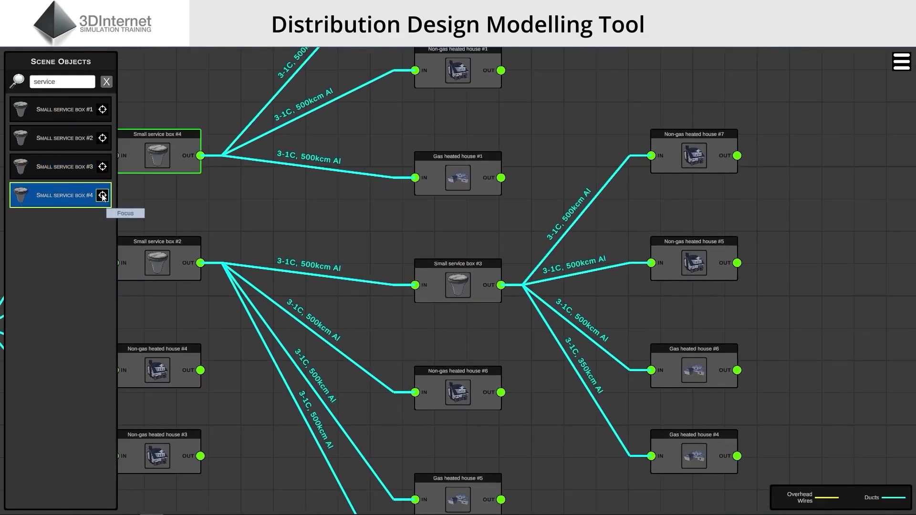
{"action": "left_click", "coordinate": [102, 196]}
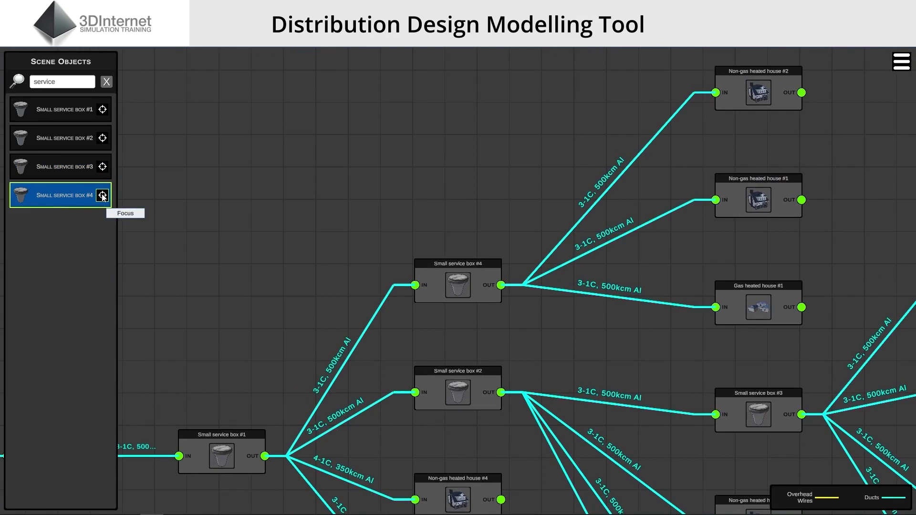
Nudge Non-gas heated house #1 and bring service box #3's branch into view
{"action": "left_click", "coordinate": [128, 184]}
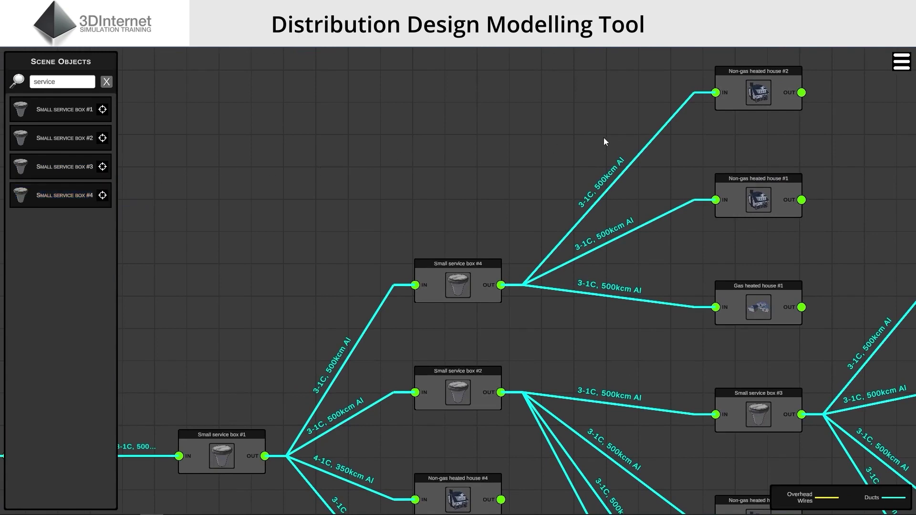
{"action": "left_click_drag", "start_coordinate": [773, 201], "coordinate": [787, 233]}
{"action": "left_click_drag", "start_coordinate": [783, 167], "coordinate": [595, 143]}
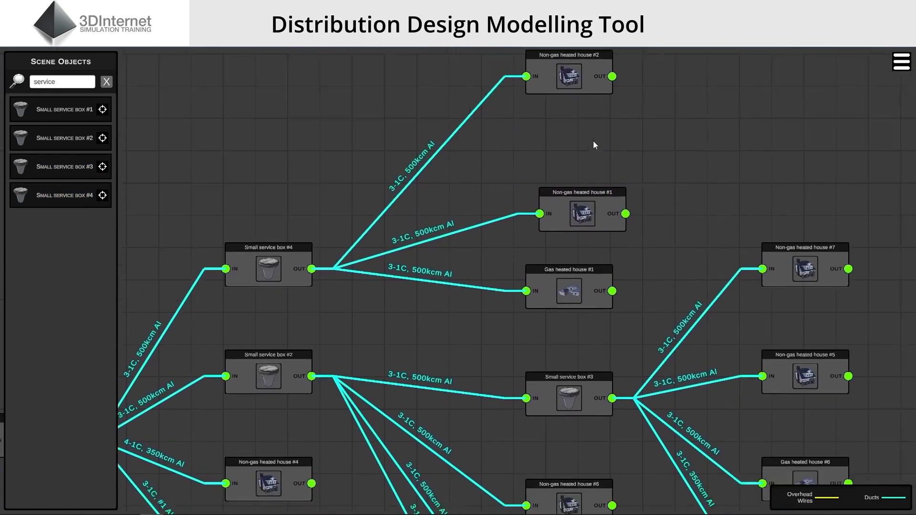
{"action": "left_click_drag", "start_coordinate": [586, 90], "coordinate": [587, 113]}
{"action": "left_click", "coordinate": [531, 274]}
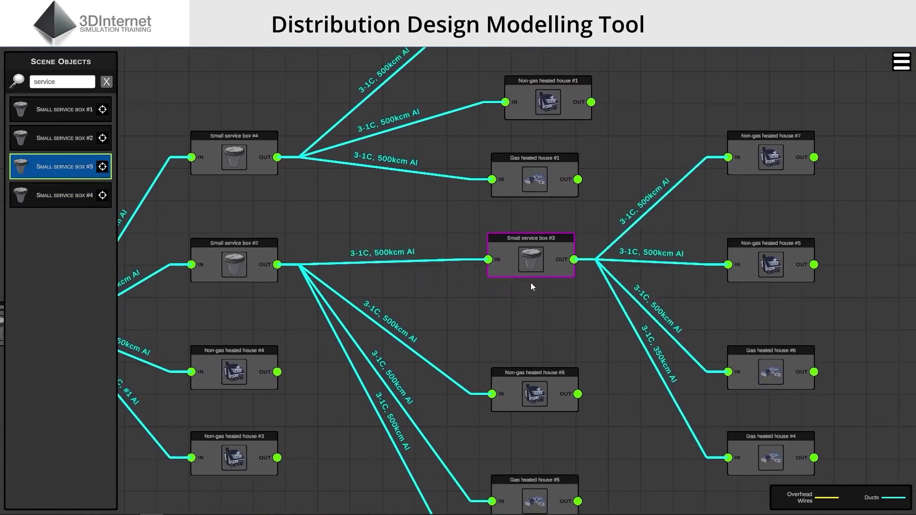
{"action": "left_click", "coordinate": [639, 189]}
{"action": "left_click_drag", "start_coordinate": [640, 189], "coordinate": [585, 138]}
Move houses #5, #7 and #6 further right, then select all three and nudge them up
{"action": "left_click_drag", "start_coordinate": [661, 184], "coordinate": [726, 194]}
{"action": "left_click_drag", "start_coordinate": [664, 63], "coordinate": [654, 119]}
{"action": "left_click_drag", "start_coordinate": [655, 119], "coordinate": [739, 84]}
{"action": "left_click_drag", "start_coordinate": [676, 380], "coordinate": [763, 373]}
{"action": "left_click_drag", "start_coordinate": [736, 287], "coordinate": [638, 284]}
{"action": "middle_click_drag", "start_coordinate": [637, 284], "coordinate": [514, 280]}
{"action": "left_click_drag", "start_coordinate": [375, 120], "coordinate": [533, 429]}
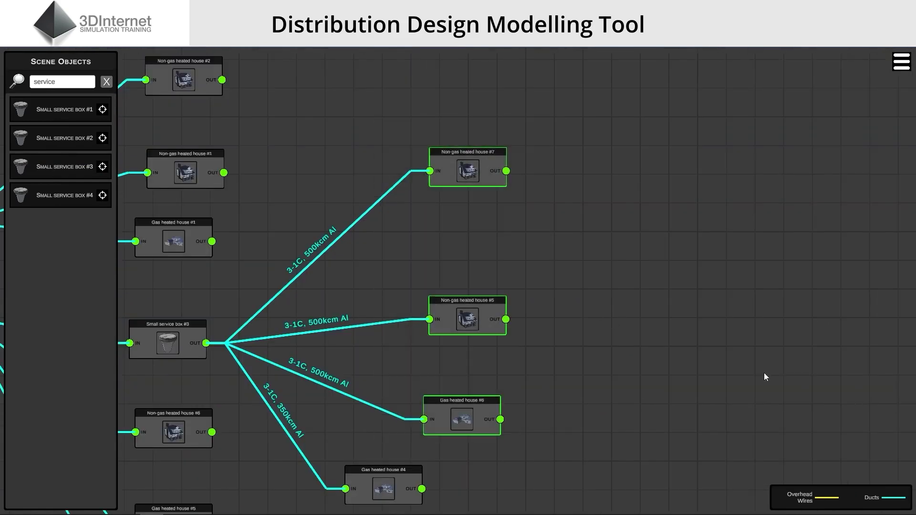
{"action": "left_click_drag", "start_coordinate": [458, 310], "coordinate": [475, 289]}
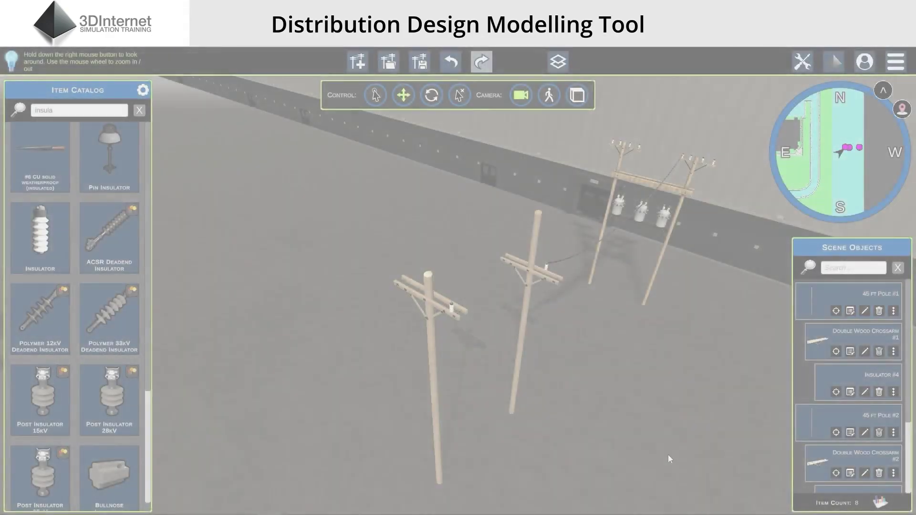
Undo the left pole's crossarm move and the insulator addition
{"action": "scroll", "coordinate": [677, 450], "scroll_direction": "up", "scroll_amount": 5}
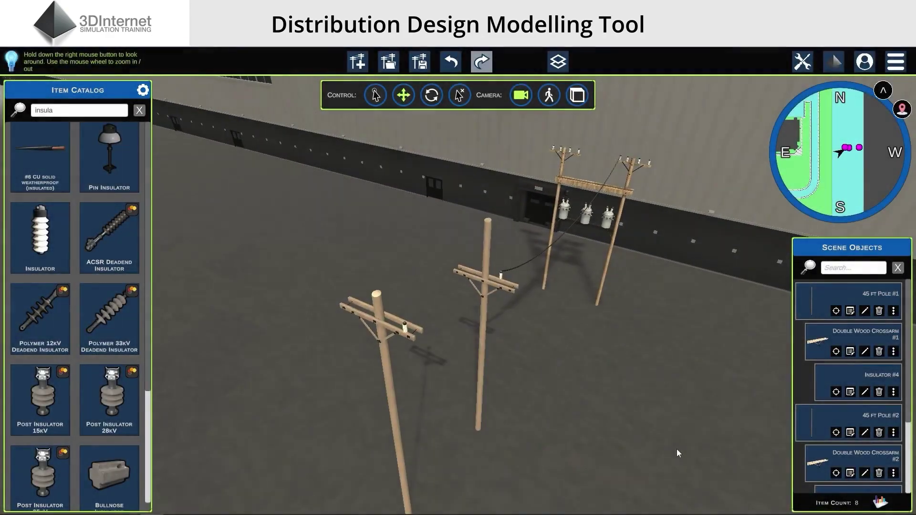
{"action": "right_click_drag", "start_coordinate": [676, 449], "coordinate": [703, 439]}
{"action": "scroll", "coordinate": [703, 439], "scroll_direction": "down", "scroll_amount": 3}
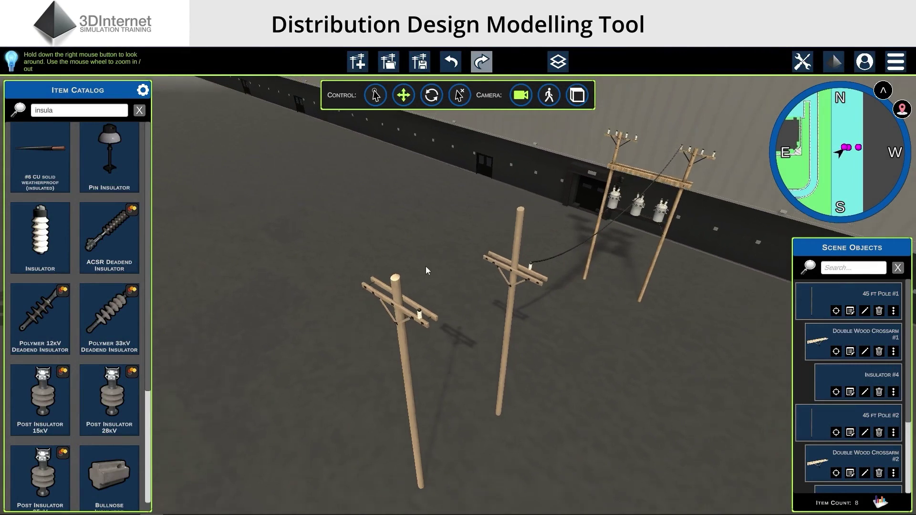
{"action": "left_click", "coordinate": [420, 313]}
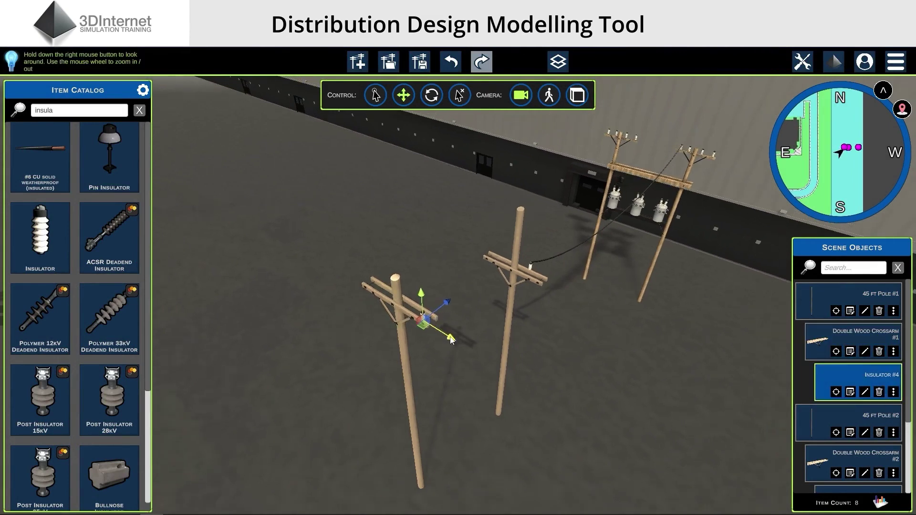
{"action": "left_click", "coordinate": [605, 375]}
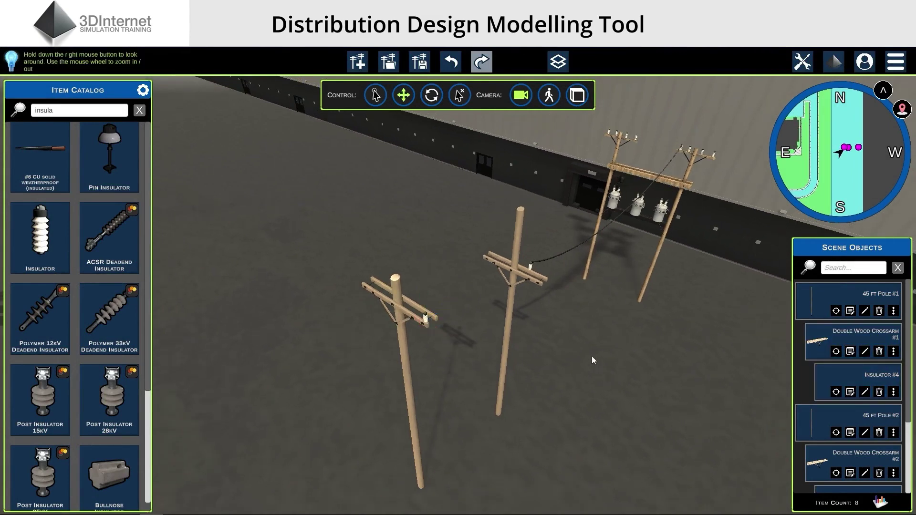
{"action": "left_click", "coordinate": [451, 63]}
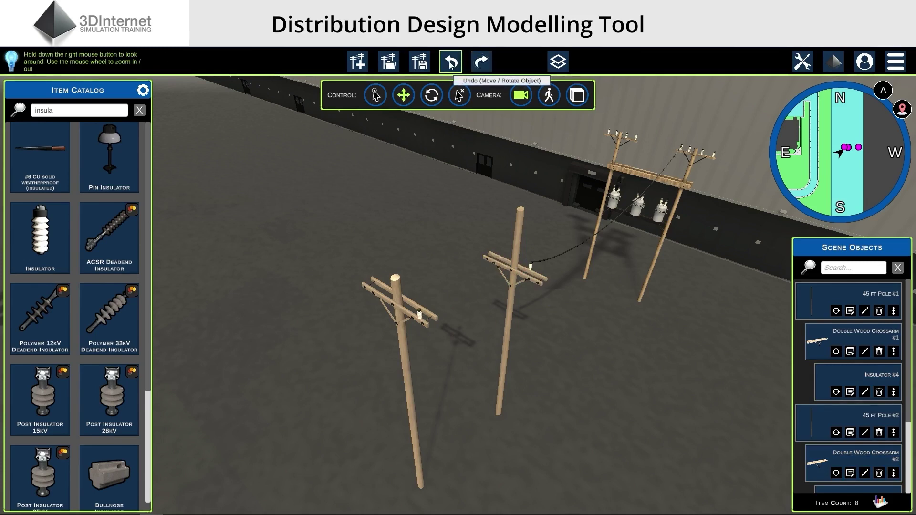
{"action": "left_click", "coordinate": [451, 63]}
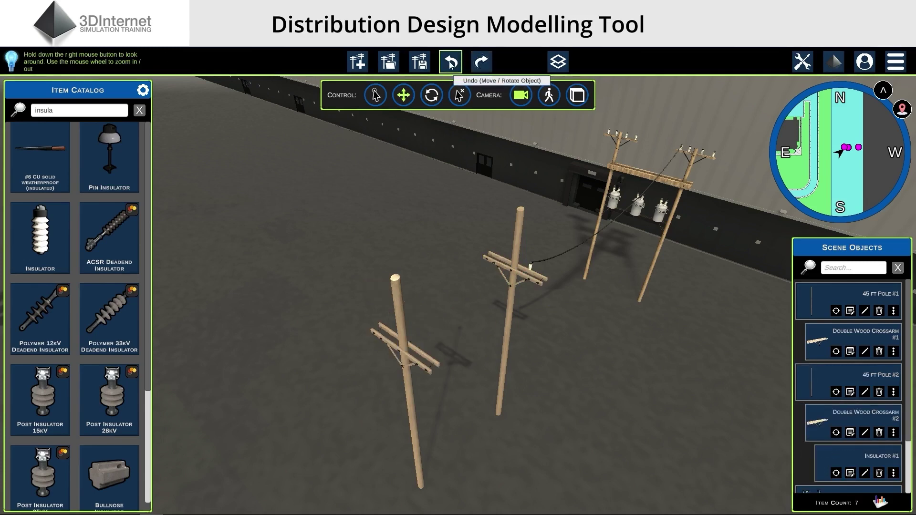
Redo the insulator addition, crossarm raise and insulator move until nothing remains to redo
{"action": "left_click", "coordinate": [482, 62]}
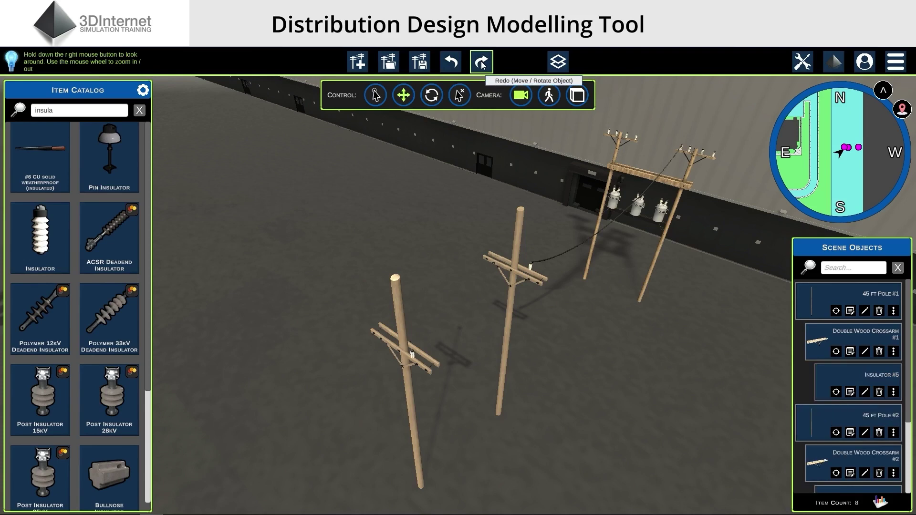
{"action": "left_click", "coordinate": [482, 62]}
{"action": "left_click", "coordinate": [482, 62]}
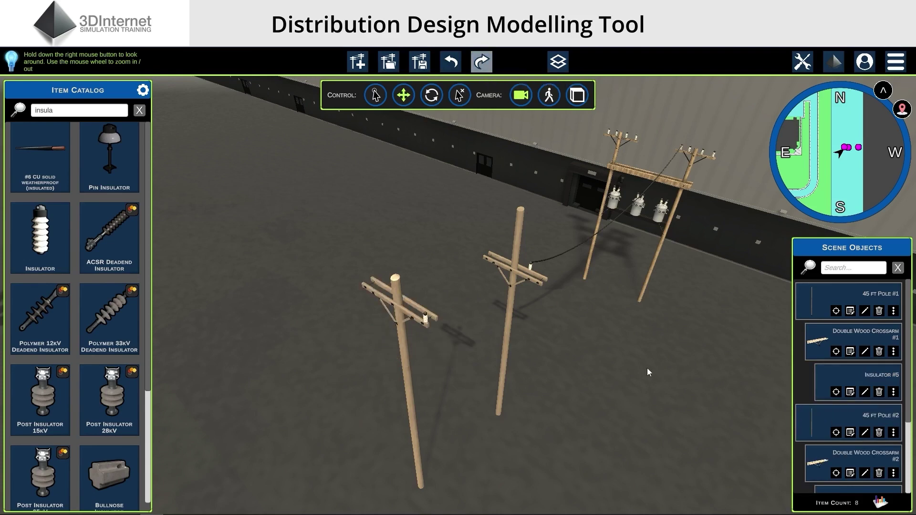
{"action": "right_click_drag", "start_coordinate": [649, 372], "coordinate": [672, 357]}
{"action": "left_click", "coordinate": [896, 62]}
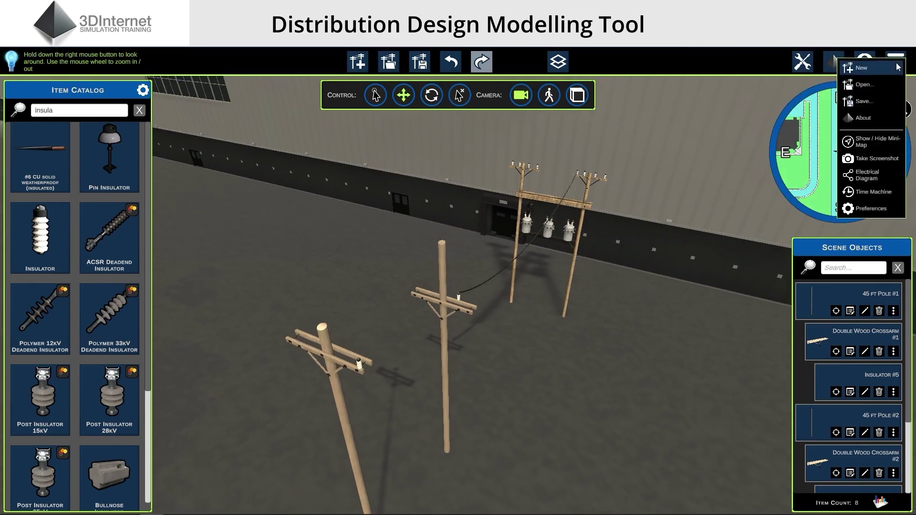
Open the Time Machine change history and zoom and pan its Changes chart
{"action": "left_click", "coordinate": [869, 192]}
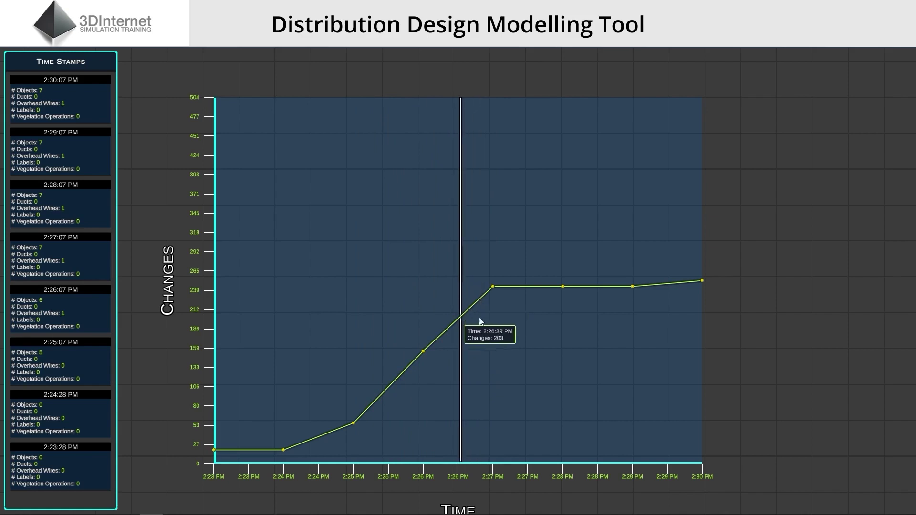
{"action": "scroll", "coordinate": [479, 315], "scroll_direction": "up", "scroll_amount": 3}
{"action": "scroll", "coordinate": [569, 323], "scroll_direction": "up", "scroll_amount": 2}
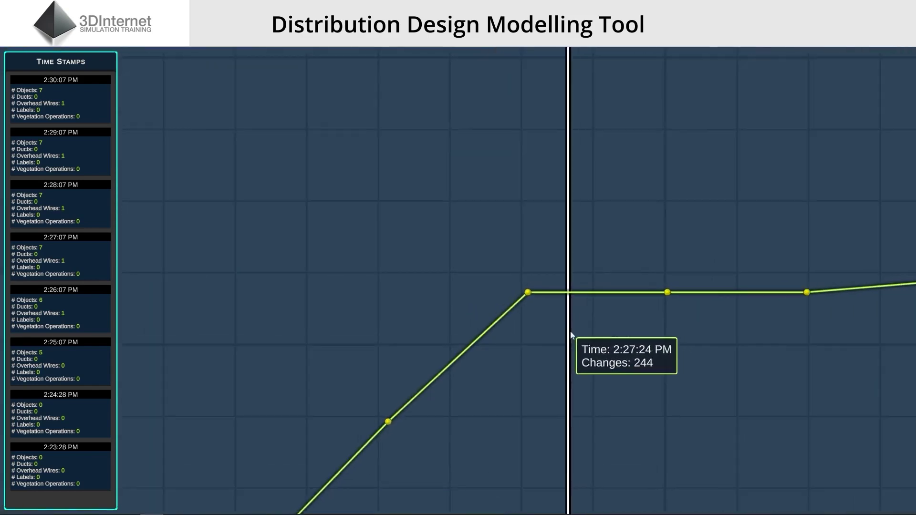
{"action": "scroll", "coordinate": [589, 363], "scroll_direction": "down", "scroll_amount": 3}
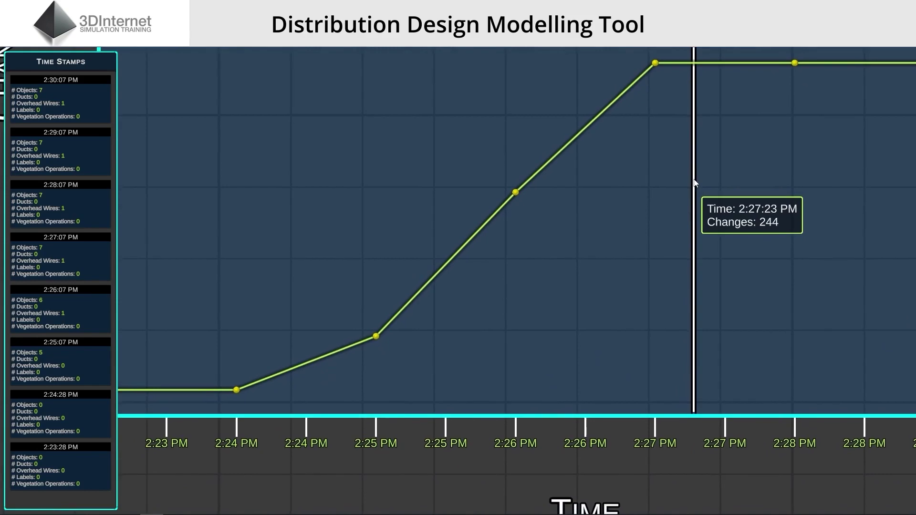
{"action": "left_click_drag", "start_coordinate": [512, 177], "coordinate": [648, 181]}
{"action": "scroll", "coordinate": [567, 163], "scroll_direction": "down", "scroll_amount": 3}
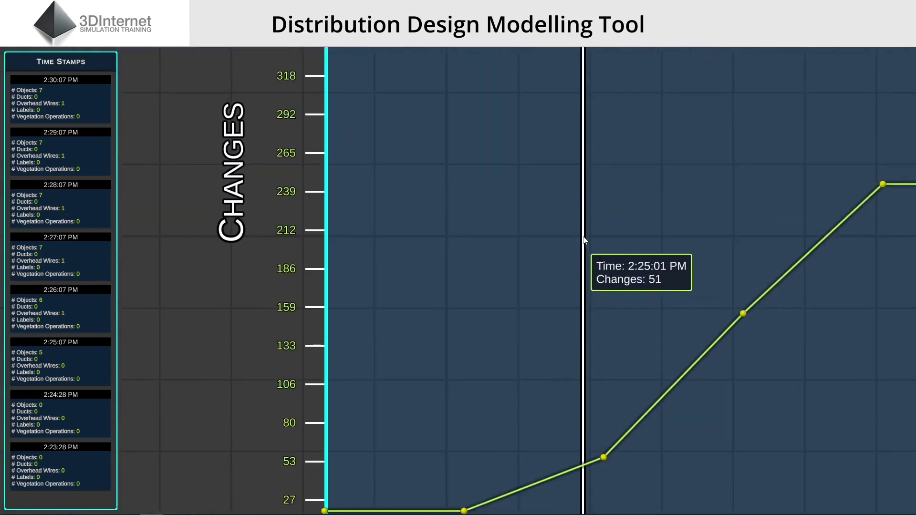
{"action": "scroll", "coordinate": [585, 240], "scroll_direction": "down", "scroll_amount": 3}
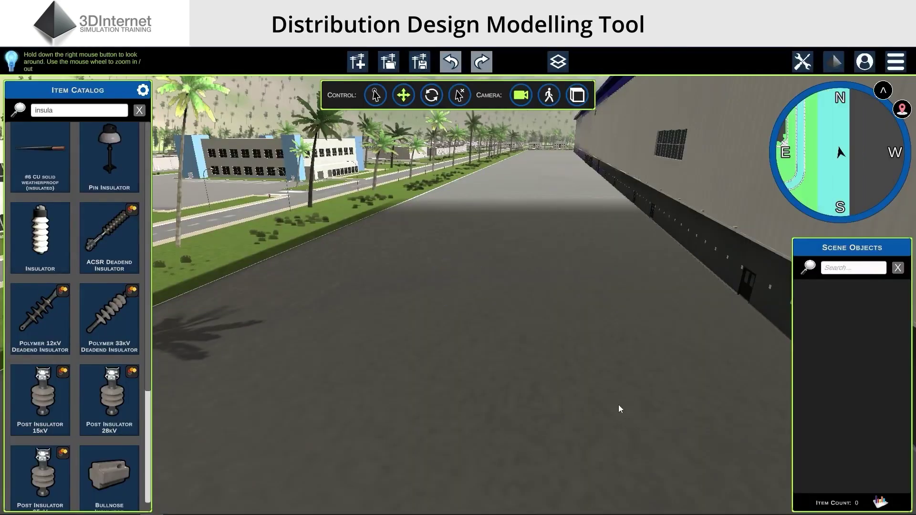
Look around the empty scene and reopen the Time Machine change-history chart
{"action": "mouse_move", "coordinate": [618, 405]}
{"action": "right_mouse_down"}
{"action": "mouse_move", "coordinate": [568, 399]}
{"action": "mouse_move", "coordinate": [523, 413]}
{"action": "mouse_move", "coordinate": [552, 392]}
{"action": "mouse_move", "coordinate": [622, 411]}
{"action": "right_mouse_up"}
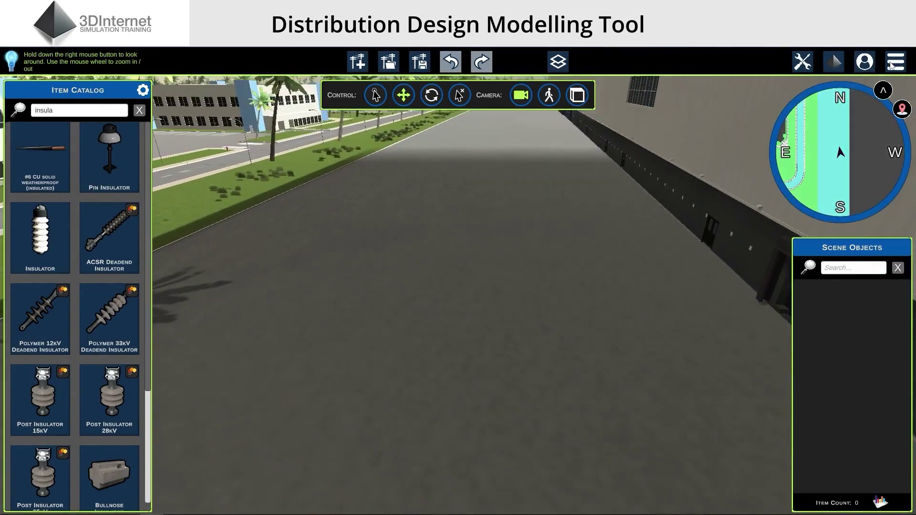
{"action": "left_click", "coordinate": [895, 62]}
{"action": "left_click", "coordinate": [857, 191]}
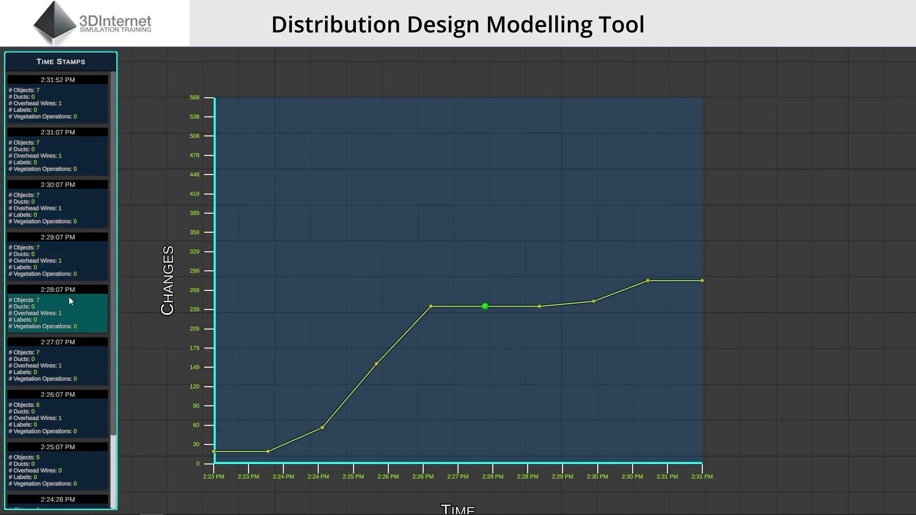
Revert the scene to an earlier 7-object timestamp
{"action": "right_click", "coordinate": [67, 354]}
{"action": "left_click", "coordinate": [105, 361]}
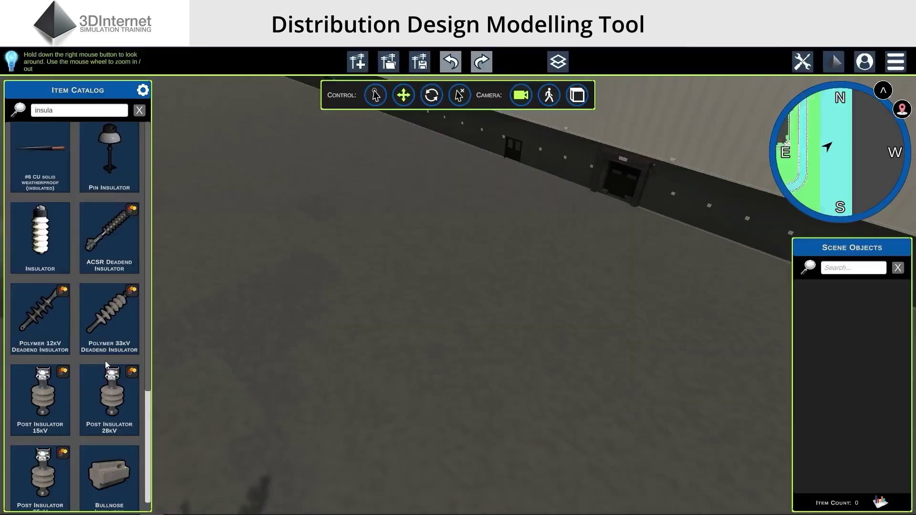